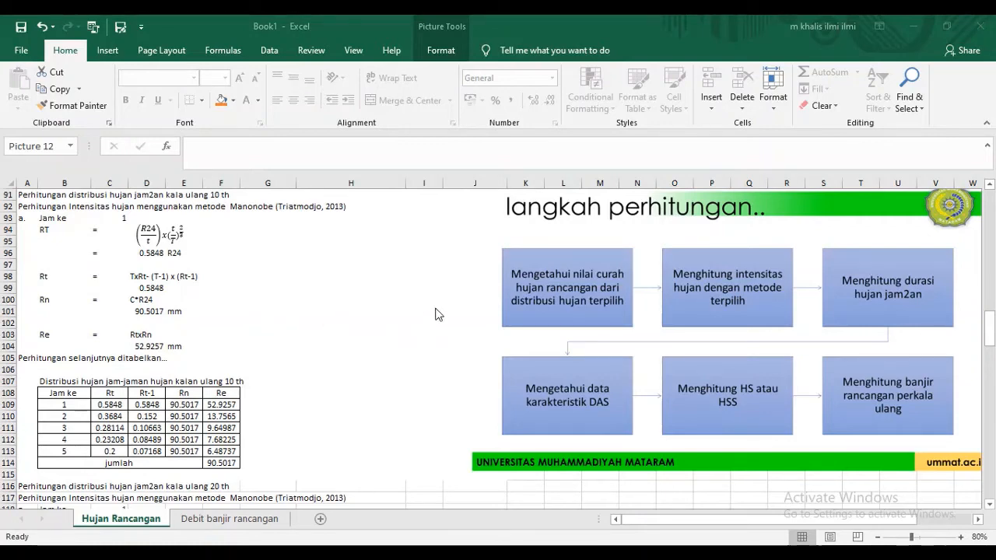
# - Return to the Hujan rancangan table at the start of the sheet and inspect the 2-year design rainfall formula
pyautogui.scroll(5, 392, 268)
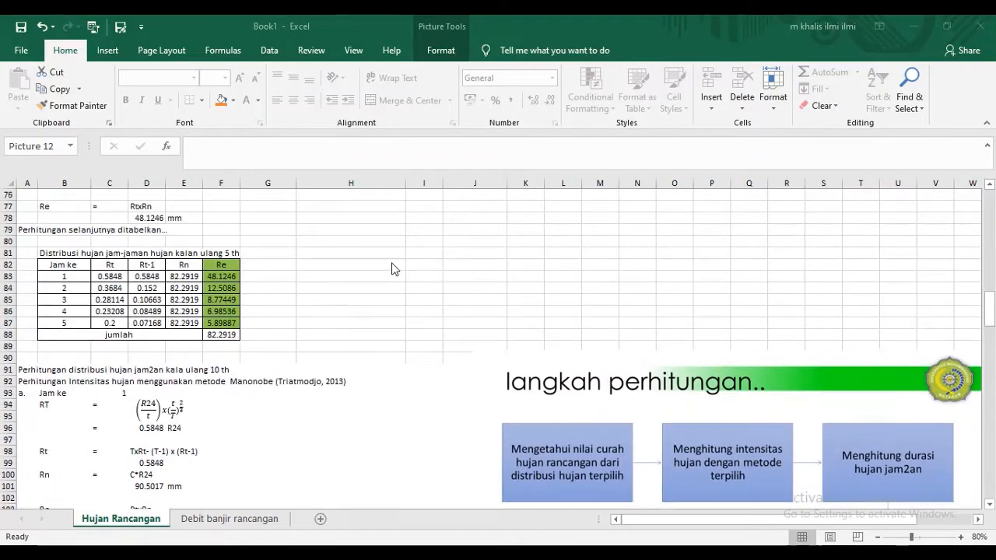
pyautogui.scroll(20, 392, 268)
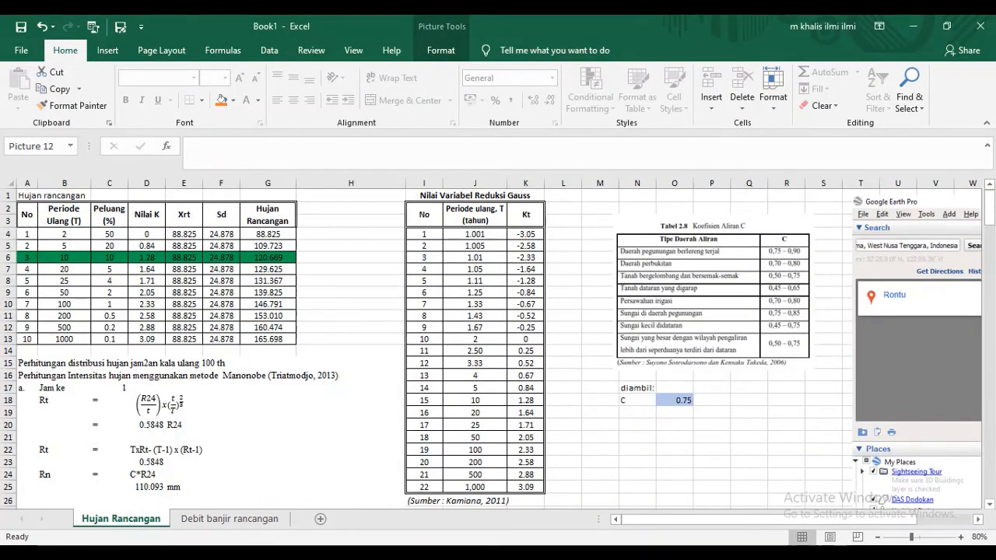
pyautogui.moveTo(63, 337); pyautogui.dragTo(153, 365)
pyautogui.click(329, 304)
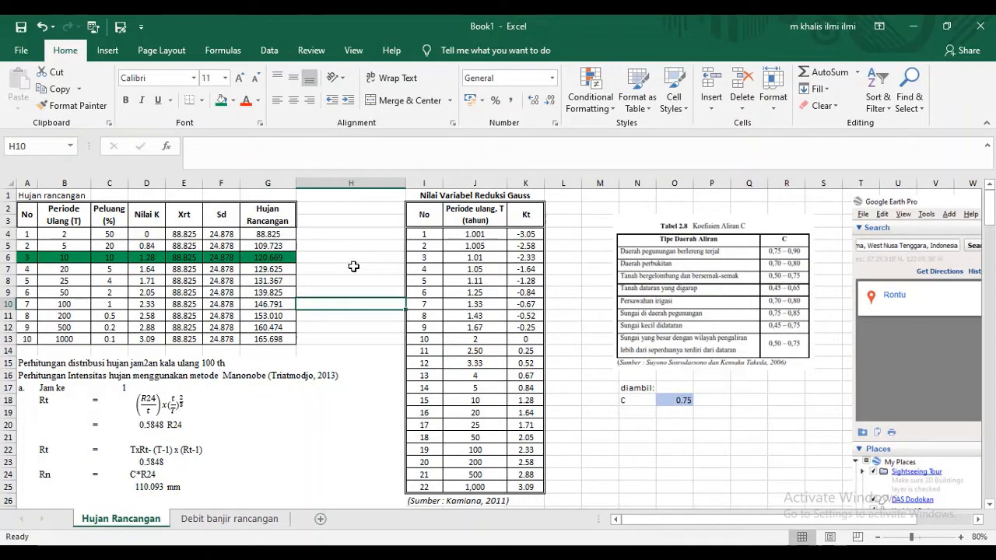
pyautogui.click(285, 232)
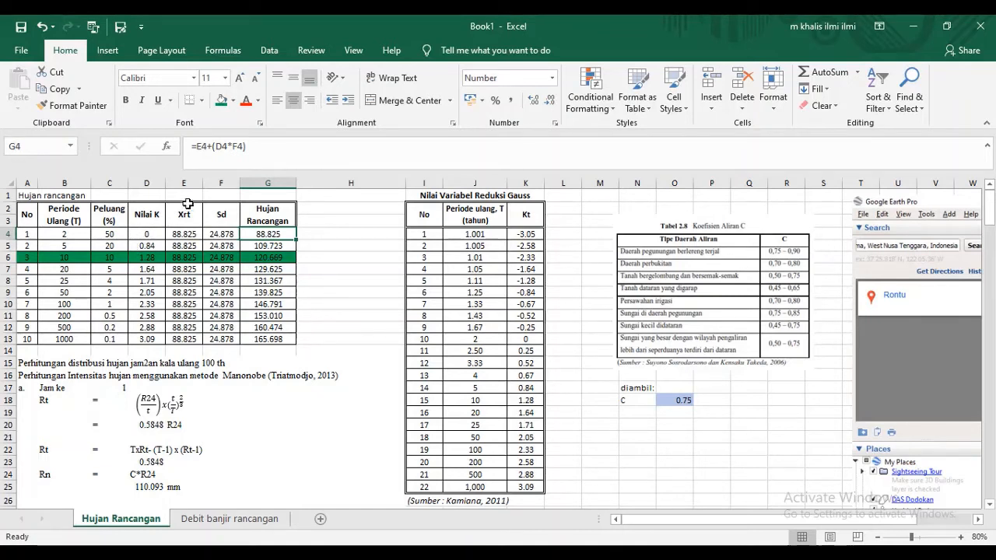
# - Examine the 10-year return period row and the cell references in its design rainfall formula in G6
pyautogui.click(68, 258)
pyautogui.click(37, 257)
pyautogui.moveTo(37, 257); pyautogui.dragTo(271, 256)
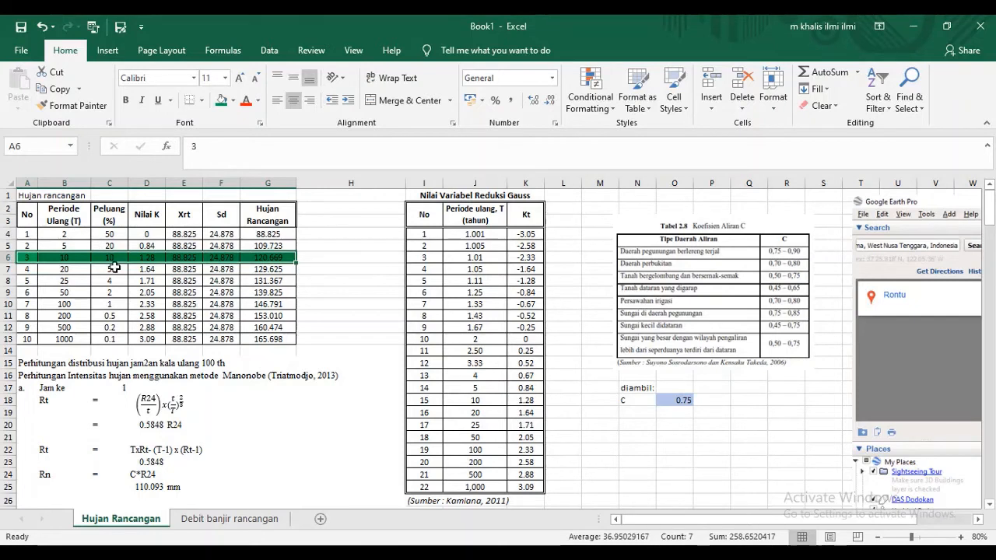
pyautogui.click(113, 269)
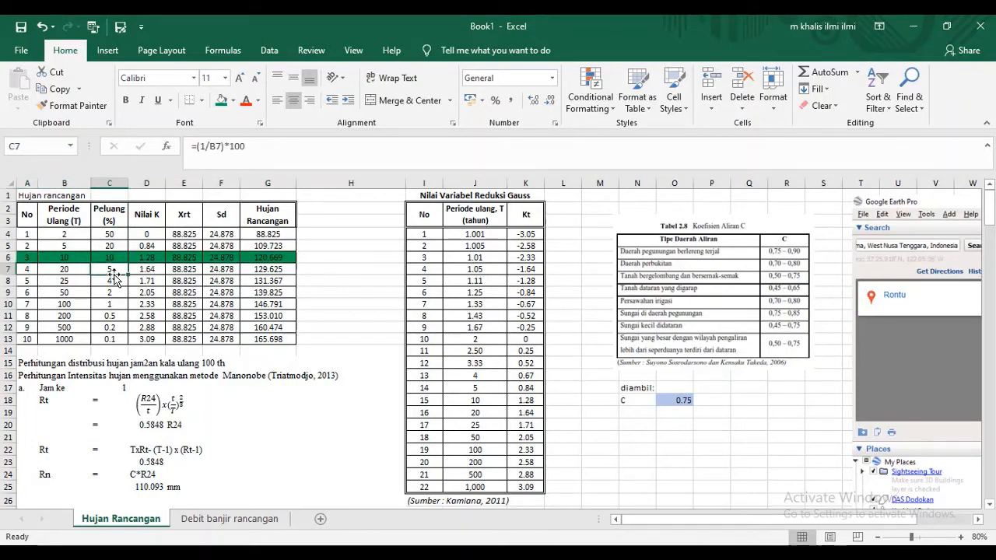
pyautogui.click(260, 260)
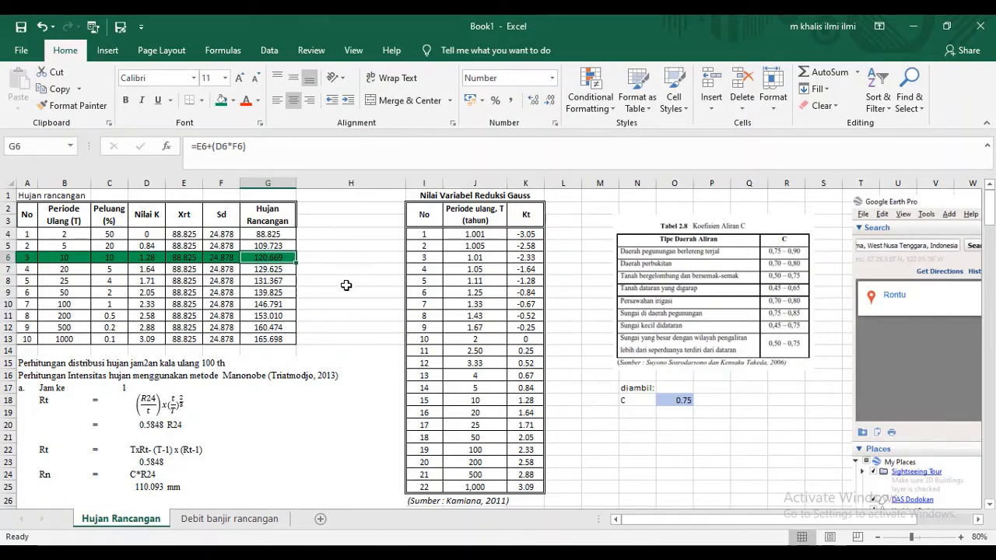
pyautogui.doubleClick(287, 256)
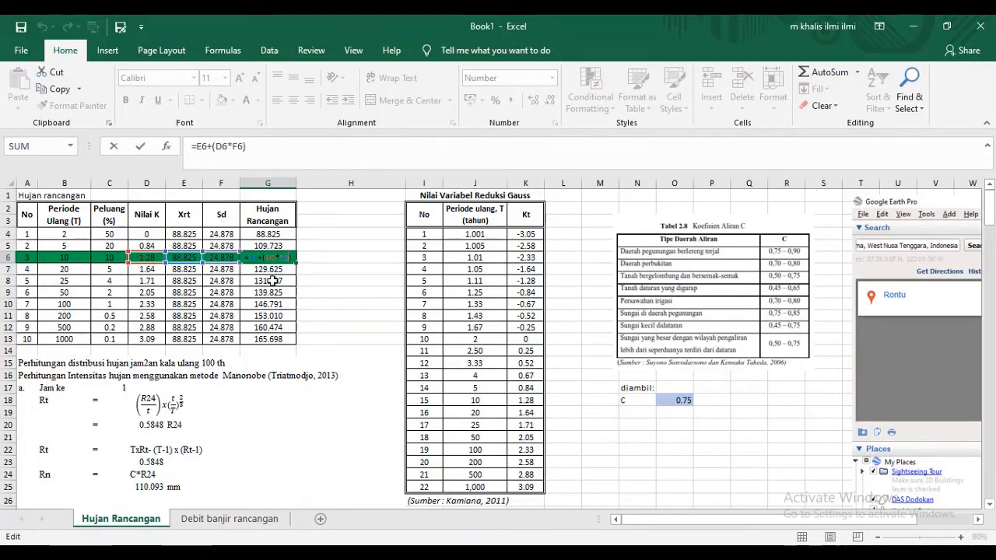
pyautogui.hotkey('ctrl', 'Return')
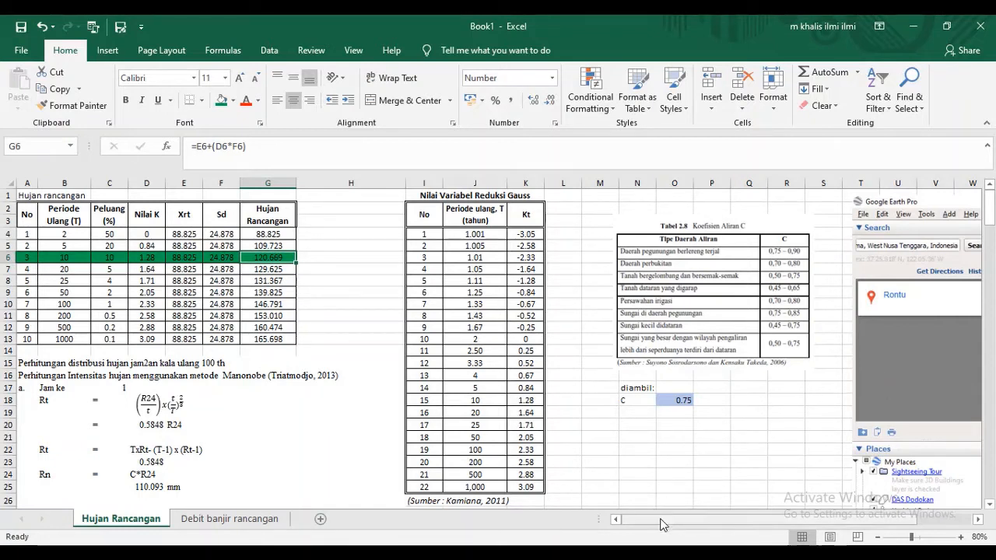
# - Bring the Google Earth image of the Rontu area, beyond the runoff coefficient table, fully into view
pyautogui.moveTo(660, 523); pyautogui.dragTo(718, 529)
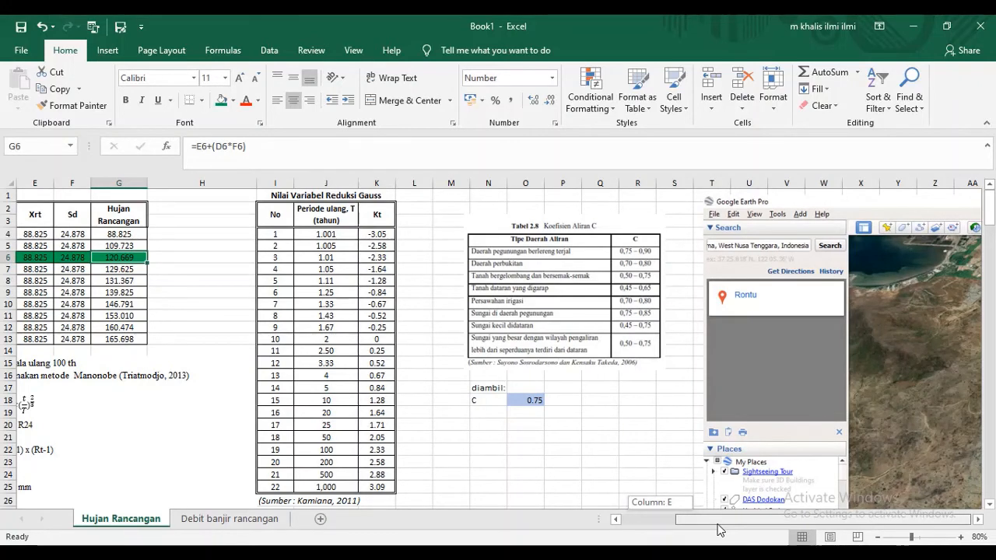
pyautogui.moveTo(718, 525); pyautogui.dragTo(730, 527)
pyautogui.click(983, 523)
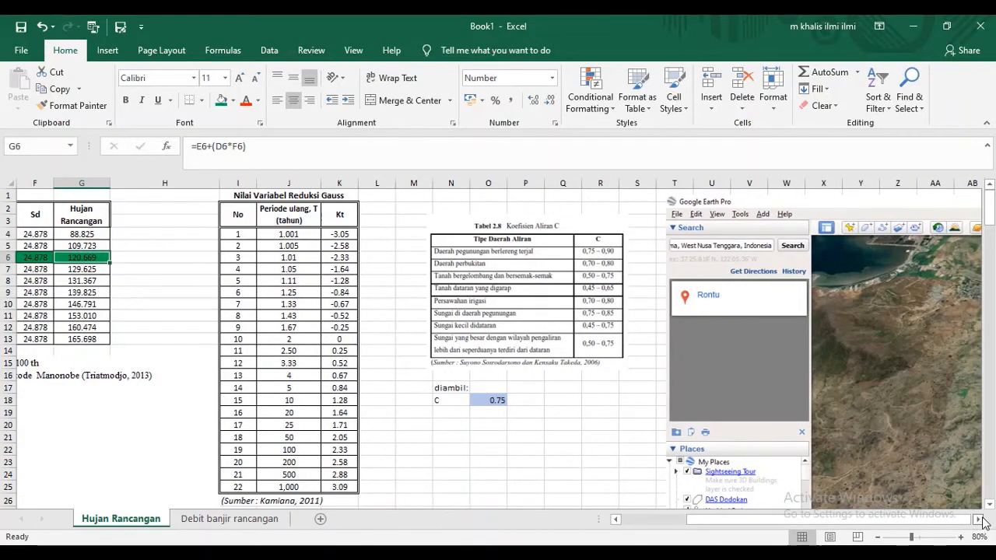
pyautogui.click(983, 523)
pyautogui.click(983, 523)
pyautogui.click(982, 523)
pyautogui.click(983, 523)
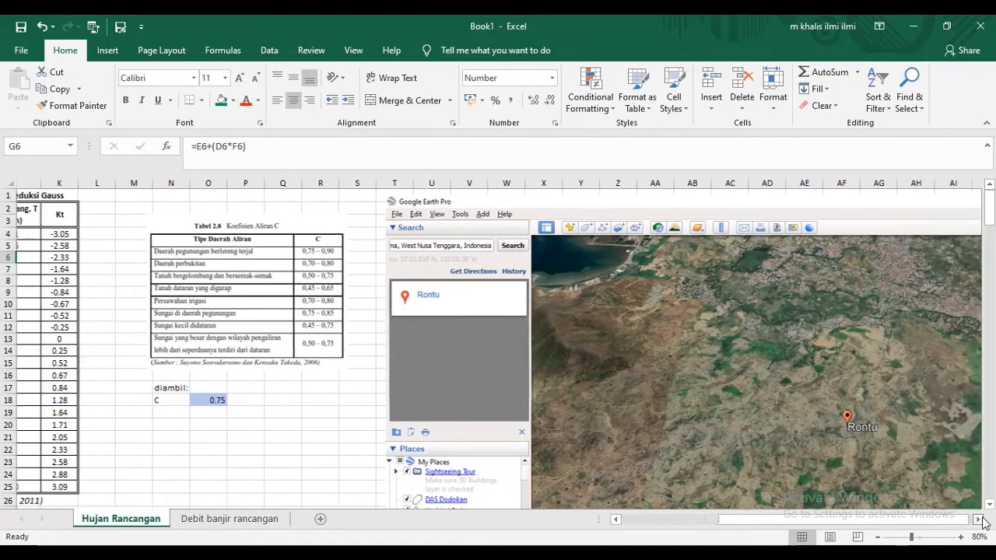
pyautogui.click(983, 522)
pyautogui.click(983, 523)
pyautogui.click(983, 523)
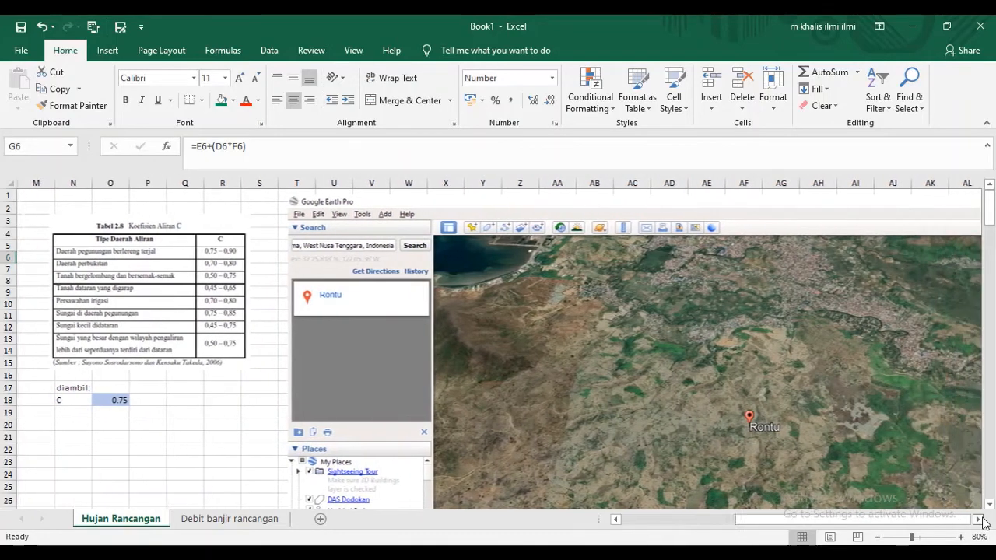
pyautogui.click(983, 523)
pyautogui.click(983, 523)
pyautogui.click(982, 523)
pyautogui.click(983, 523)
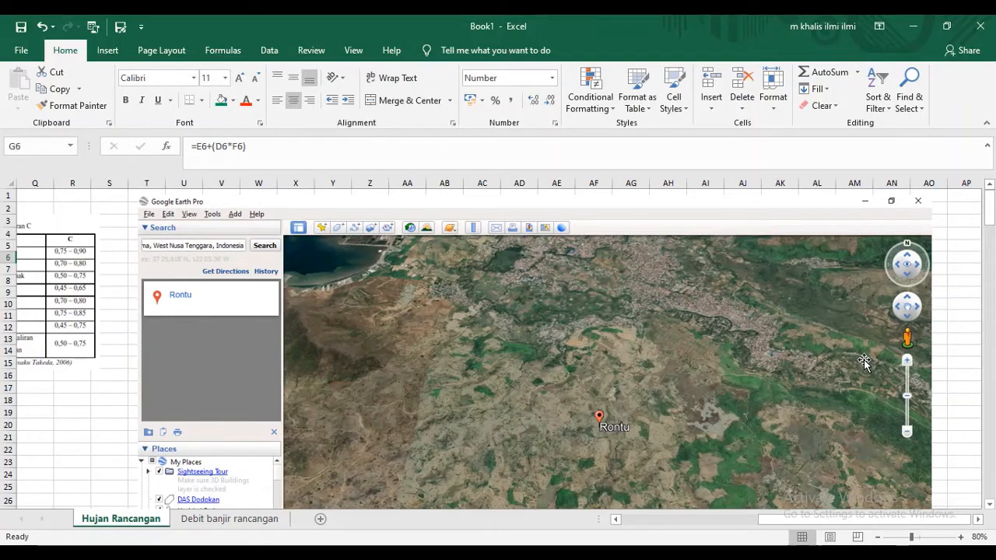
# - Examine the terrain and land cover around Rontu in the Google Earth image
pyautogui.scroll(-2, 860, 361)
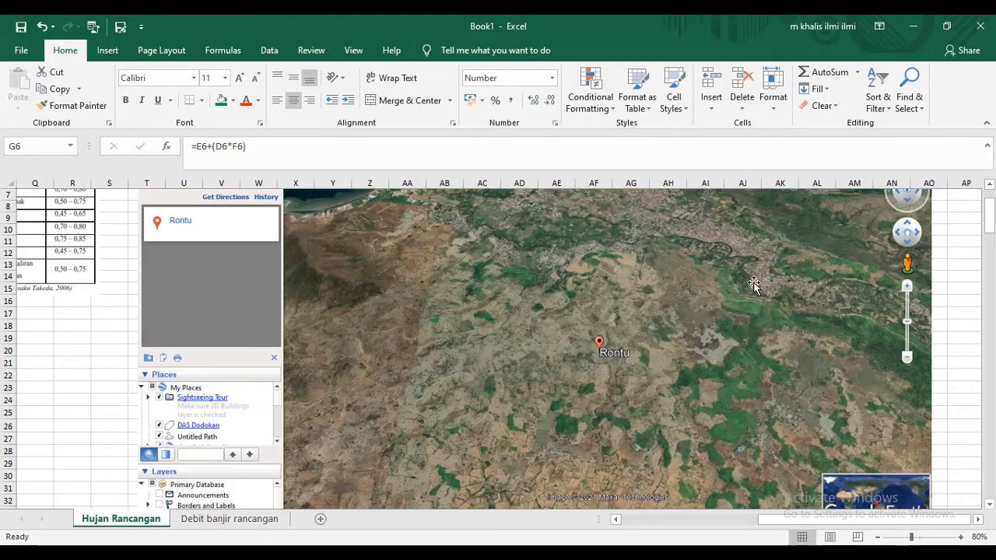
pyautogui.scroll(1, 754, 283)
pyautogui.scroll(2, 753, 282)
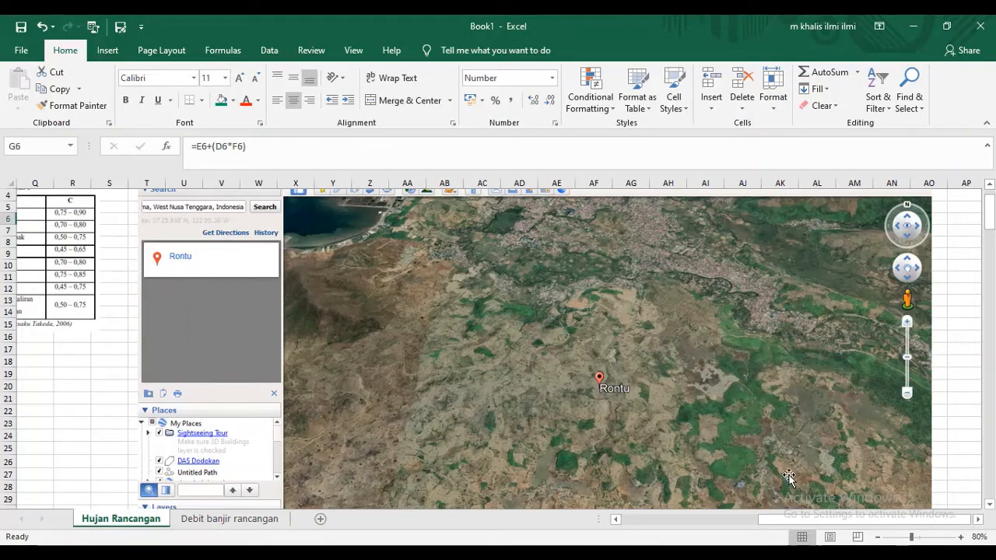
pyautogui.scroll(-1, 804, 346)
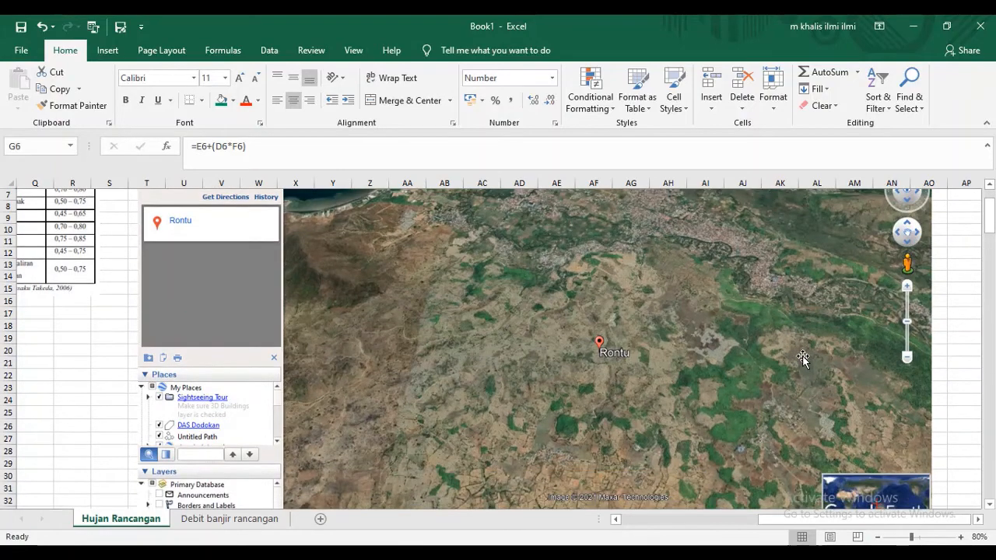
pyautogui.scroll(2, 804, 361)
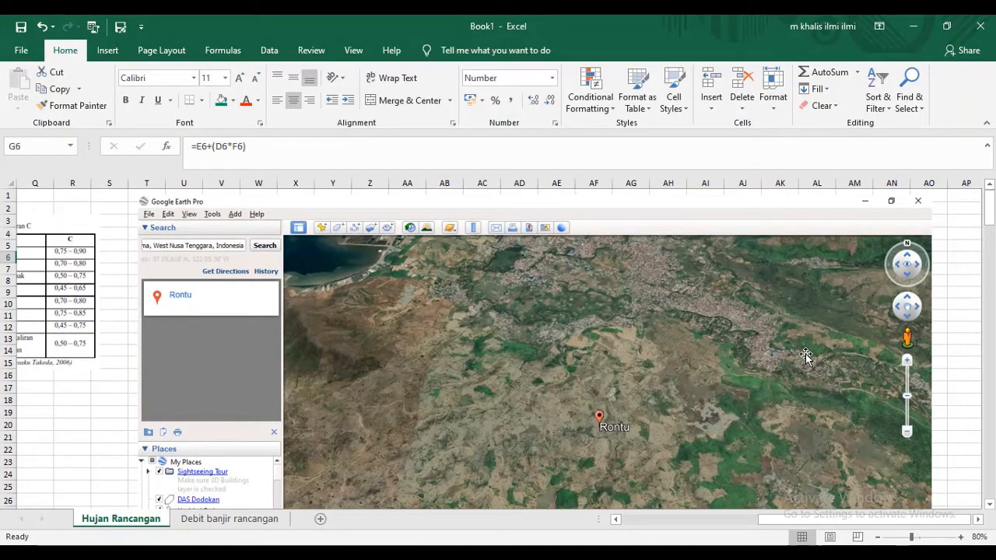
pyautogui.scroll(-1, 806, 354)
pyautogui.scroll(1, 805, 354)
pyautogui.scroll(-2, 807, 359)
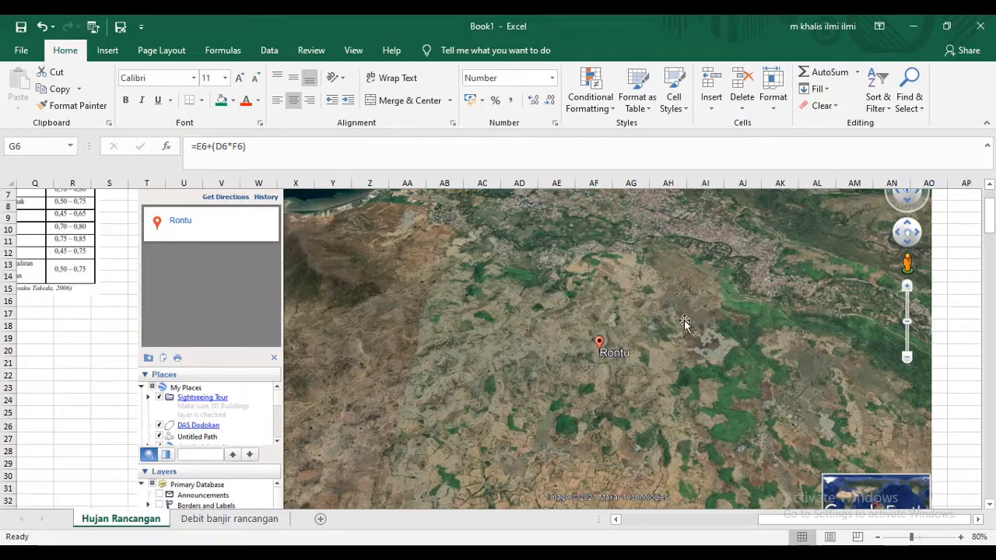
pyautogui.scroll(-1, 700, 330)
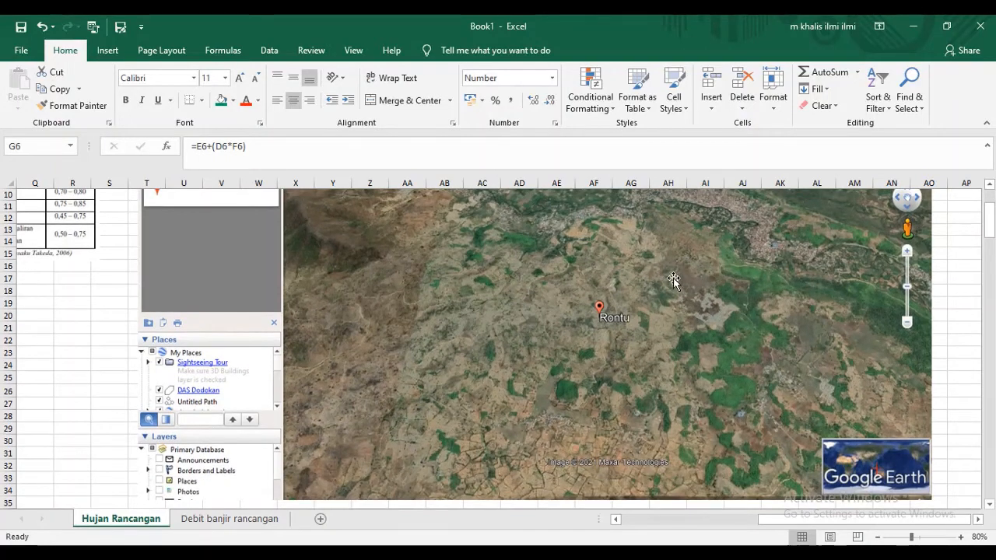
# - Compare the area types in the Koefisien Aliran C table with the terrain around Rontu
pyautogui.moveTo(853, 522); pyautogui.dragTo(830, 517)
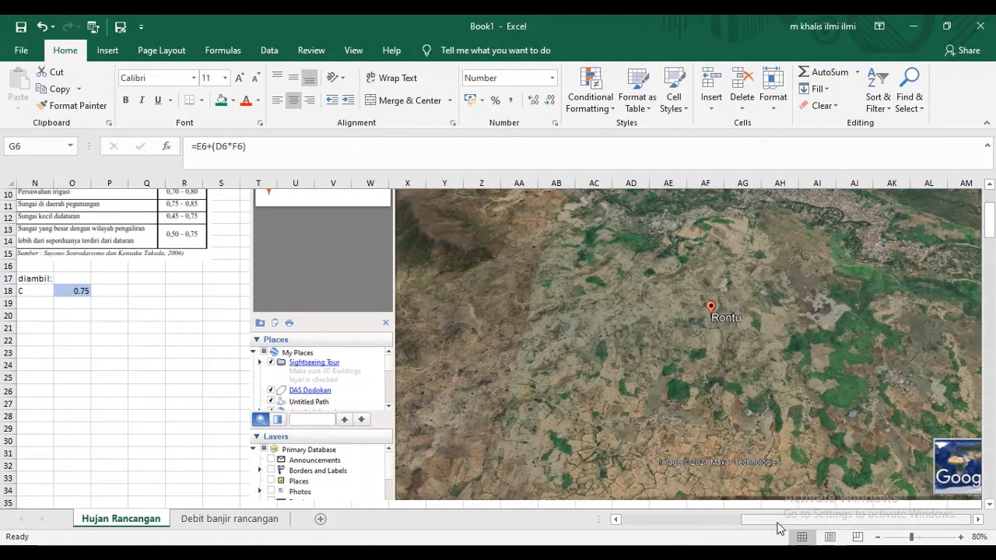
pyautogui.scroll(1, 778, 424)
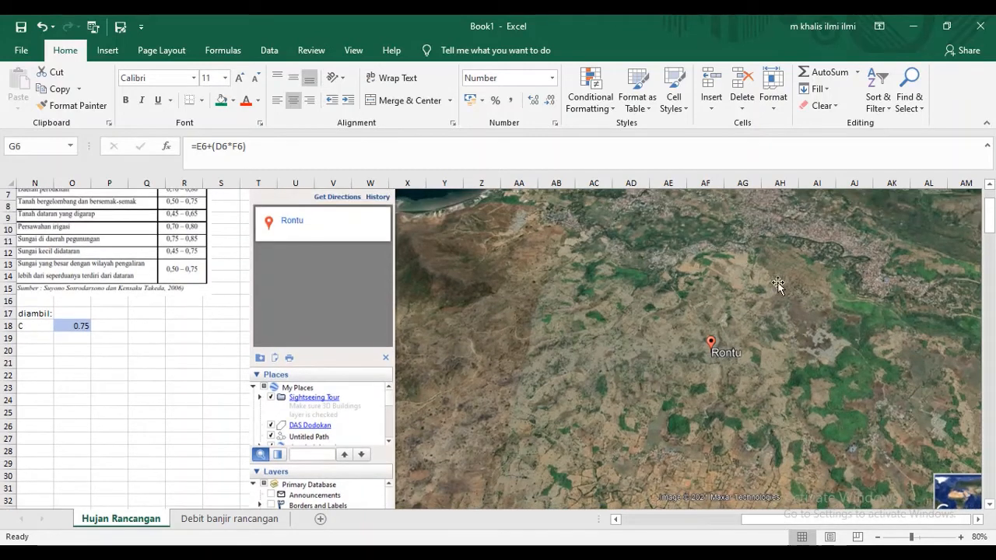
pyautogui.moveTo(784, 523); pyautogui.dragTo(746, 515)
pyautogui.scroll(2, 419, 336)
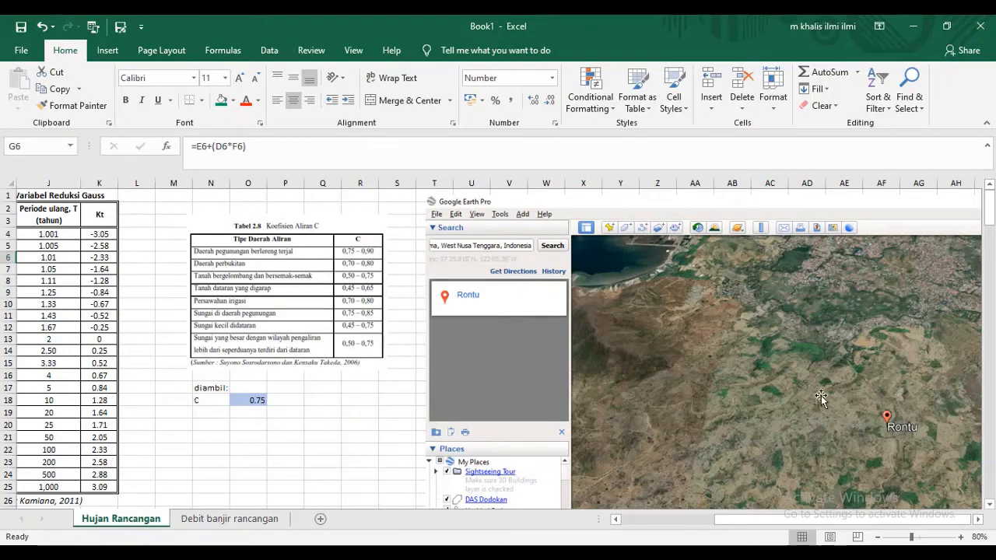
pyautogui.scroll(-1, 863, 399)
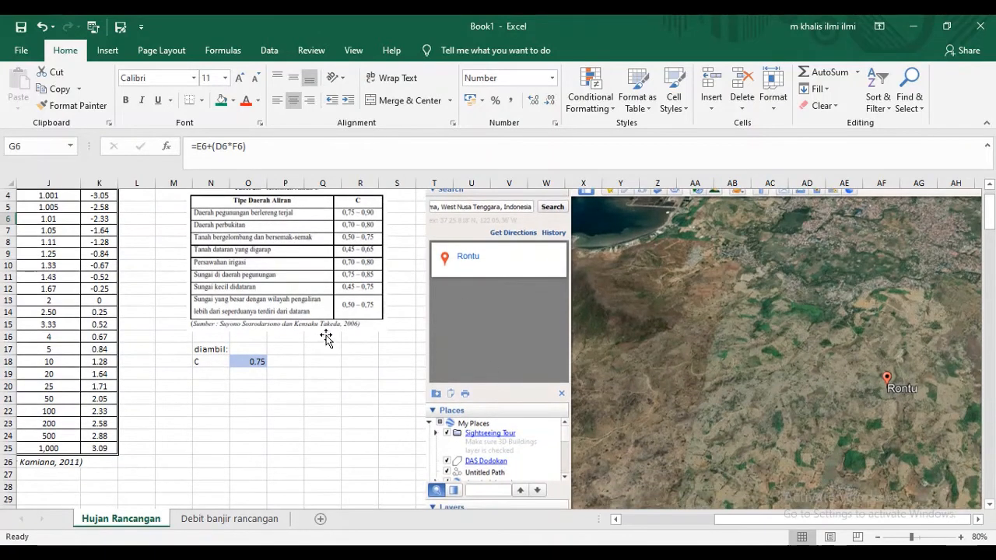
pyautogui.scroll(-2, 802, 343)
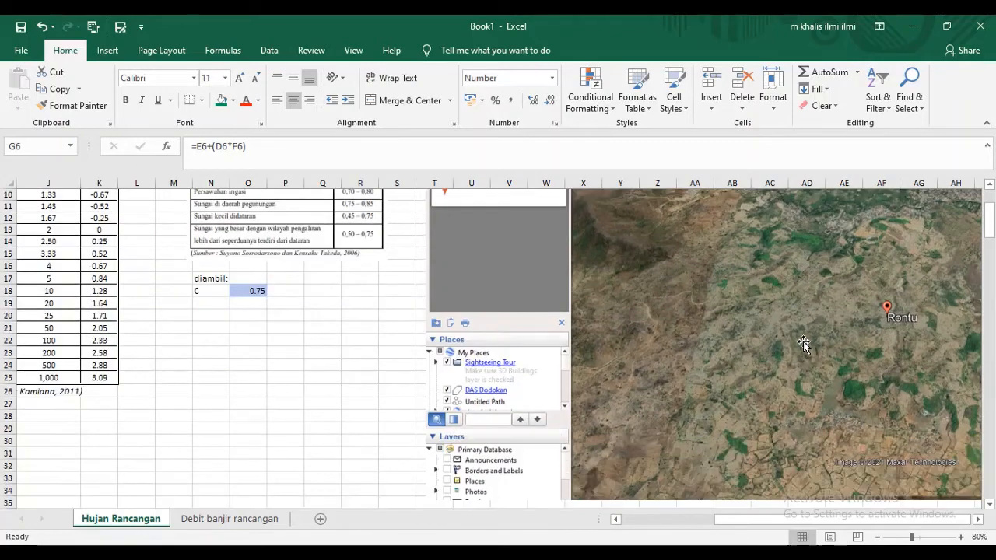
pyautogui.scroll(2, 803, 344)
# - Inspect the adopted runoff coefficient C in O18 and its labels below the coefficient table
pyautogui.moveTo(839, 518); pyautogui.dragTo(797, 515)
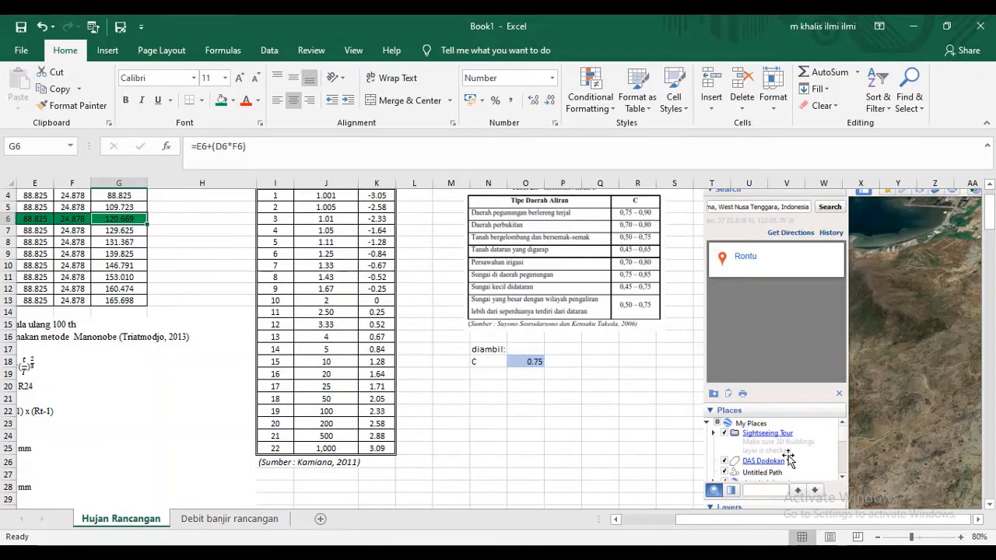
pyautogui.moveTo(809, 520); pyautogui.dragTo(775, 520)
pyautogui.click(662, 363)
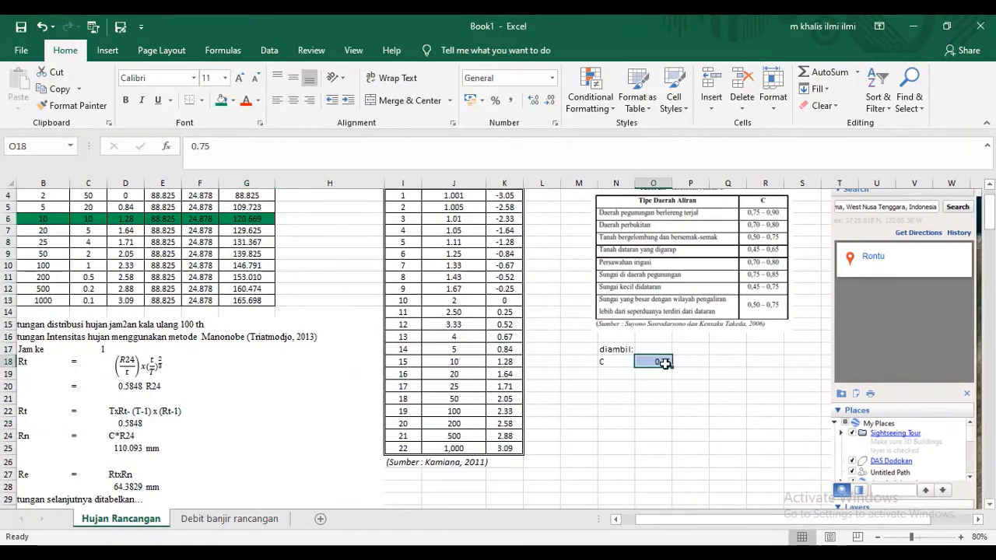
pyautogui.click(613, 352)
pyautogui.click(615, 363)
pyautogui.click(649, 361)
pyautogui.moveTo(781, 522); pyautogui.dragTo(758, 521)
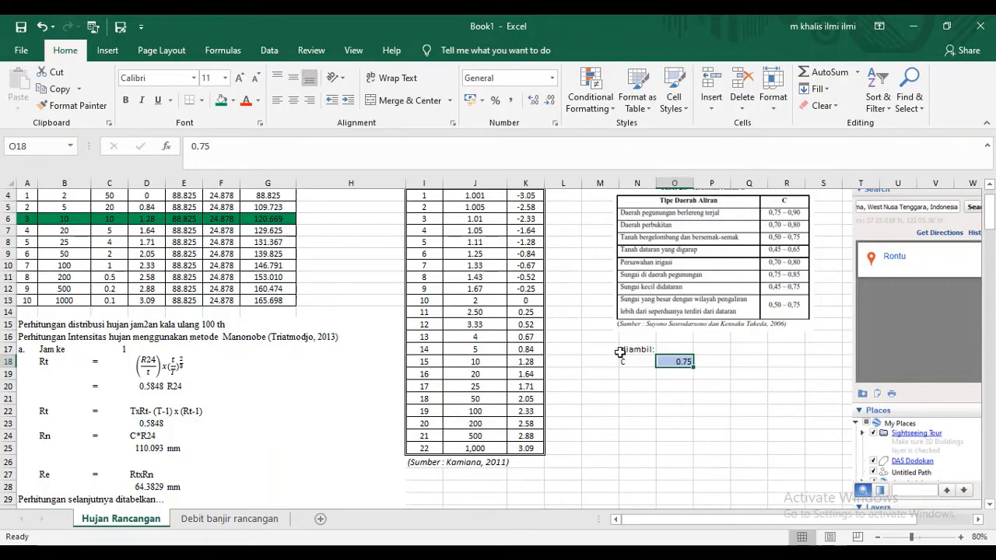
# - Review the hourly rainfall distribution calculations from the 100-year section down to the 10-year section beside the calculation flowchart
pyautogui.scroll(1, 164, 228)
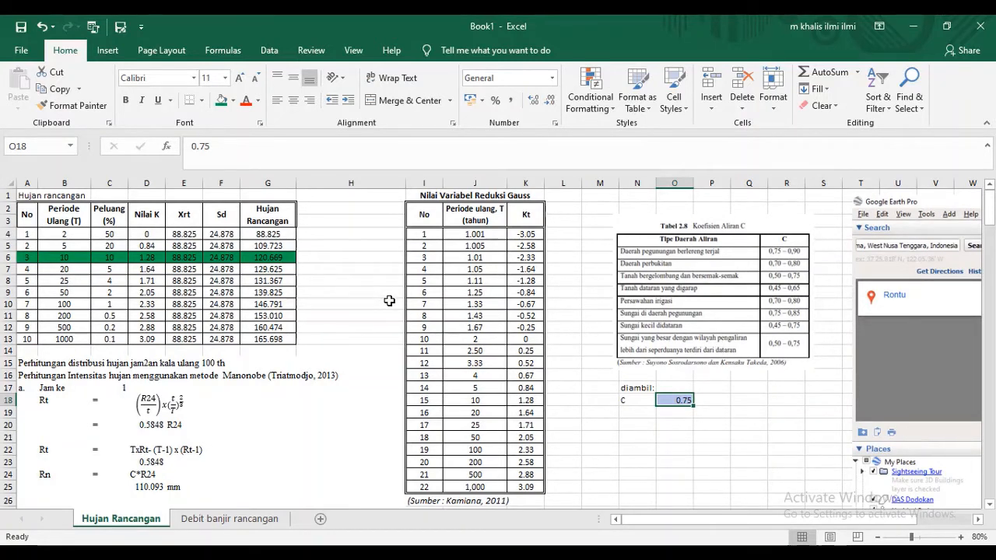
pyautogui.scroll(-5, 384, 315)
pyautogui.scroll(-8, 385, 323)
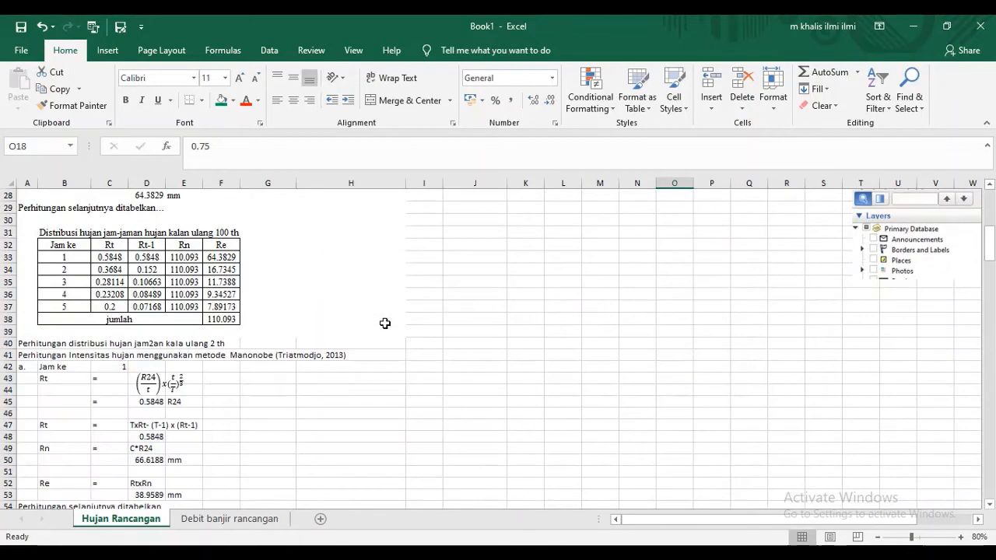
pyautogui.scroll(1, 386, 323)
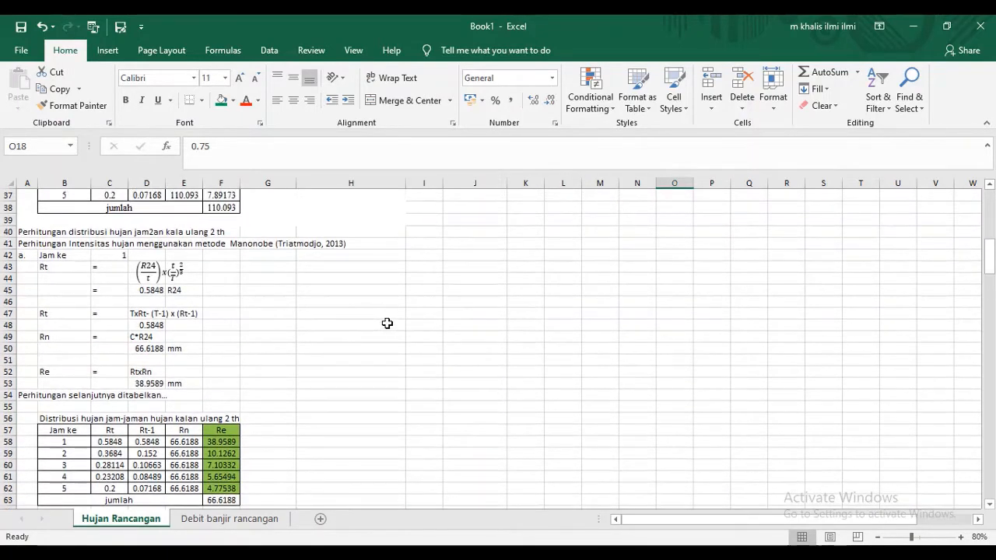
pyautogui.scroll(-1, 390, 322)
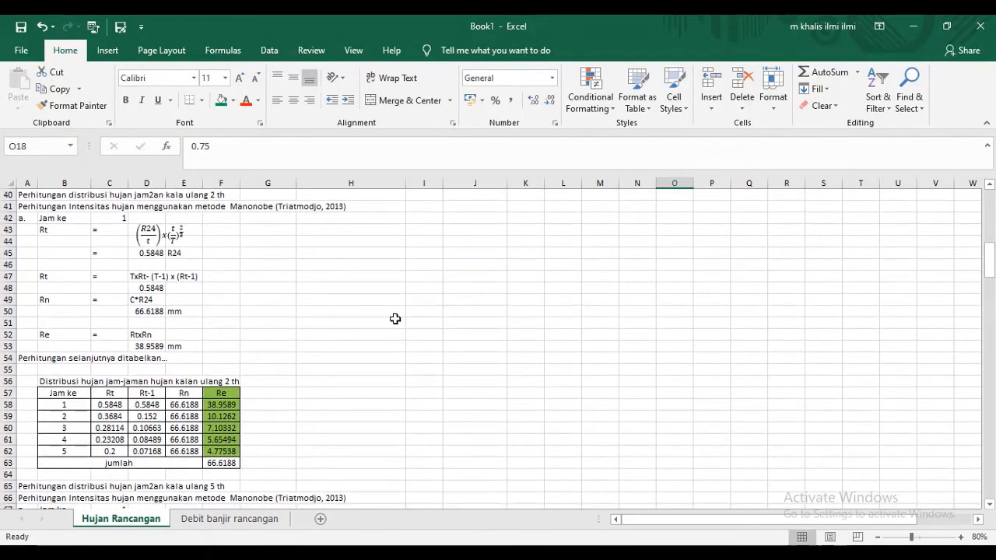
pyautogui.scroll(-3, 395, 320)
pyautogui.scroll(-10, 395, 321)
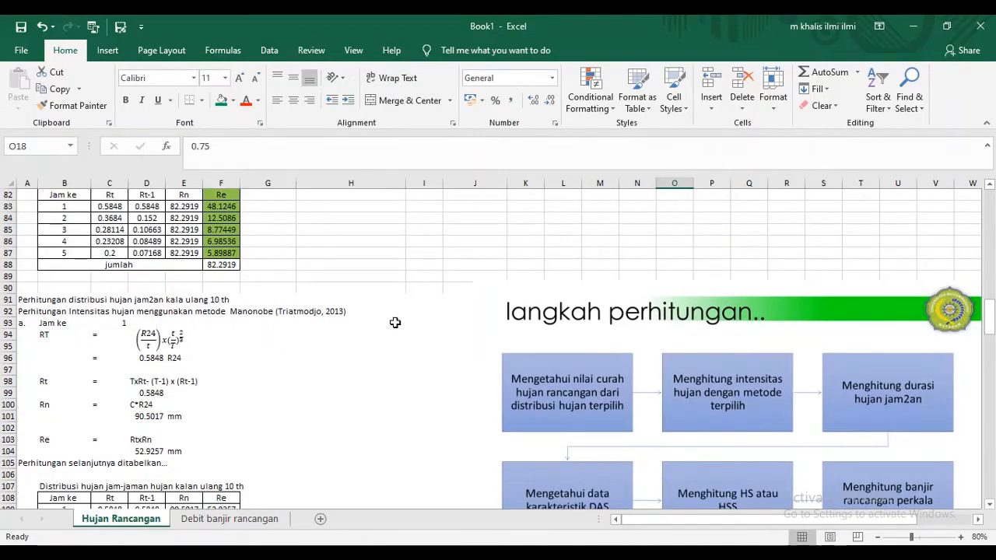
pyautogui.scroll(-2, 395, 323)
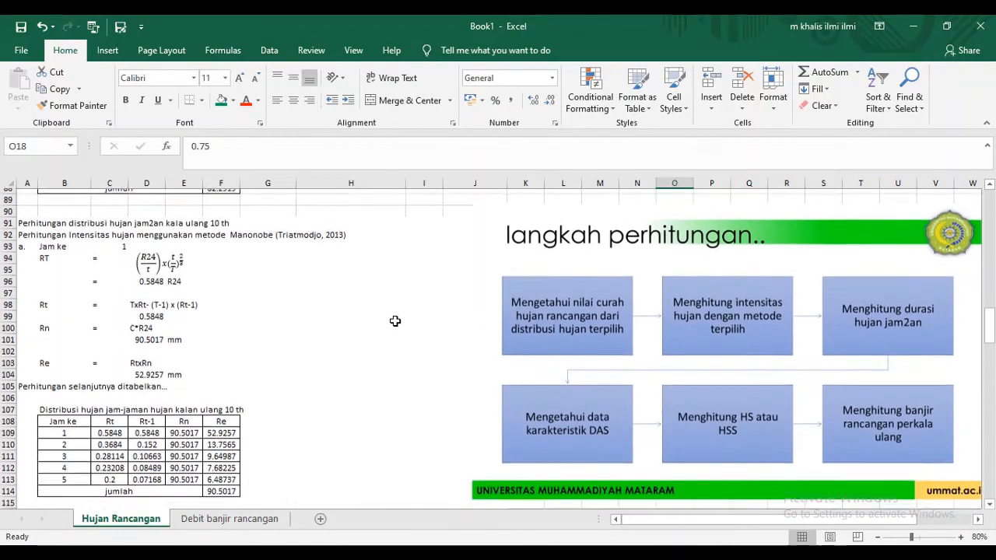
pyautogui.scroll(-1, 395, 321)
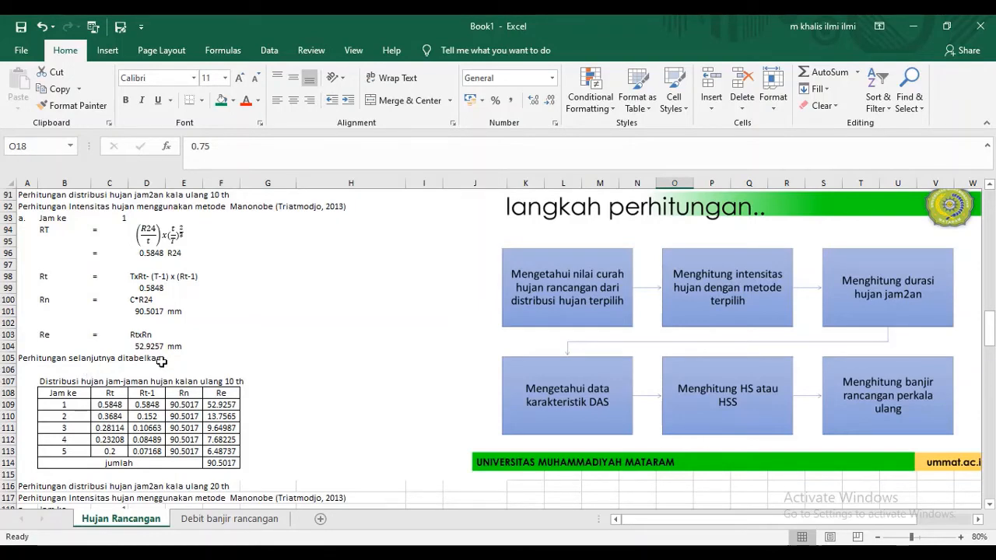
pyautogui.click(821, 553)
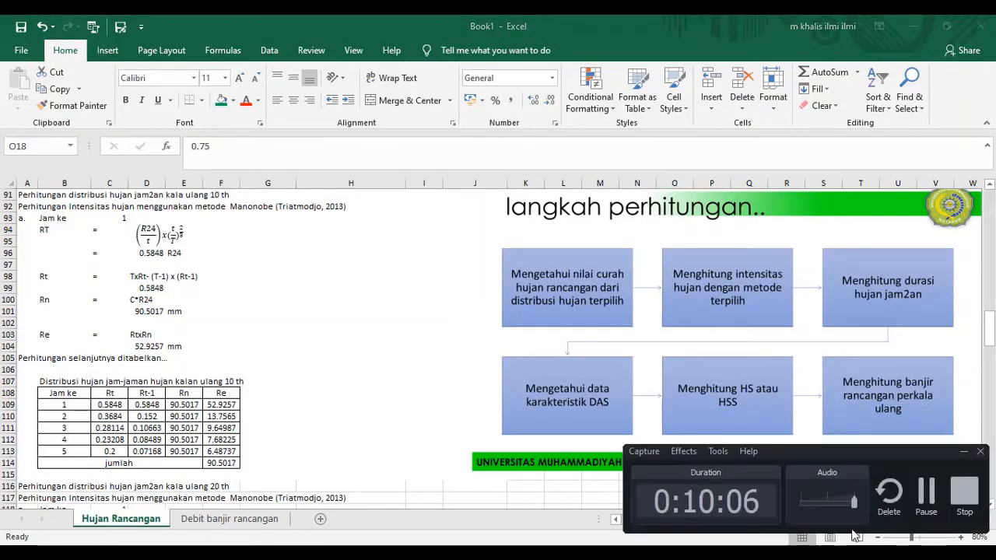
pyautogui.click(926, 498)
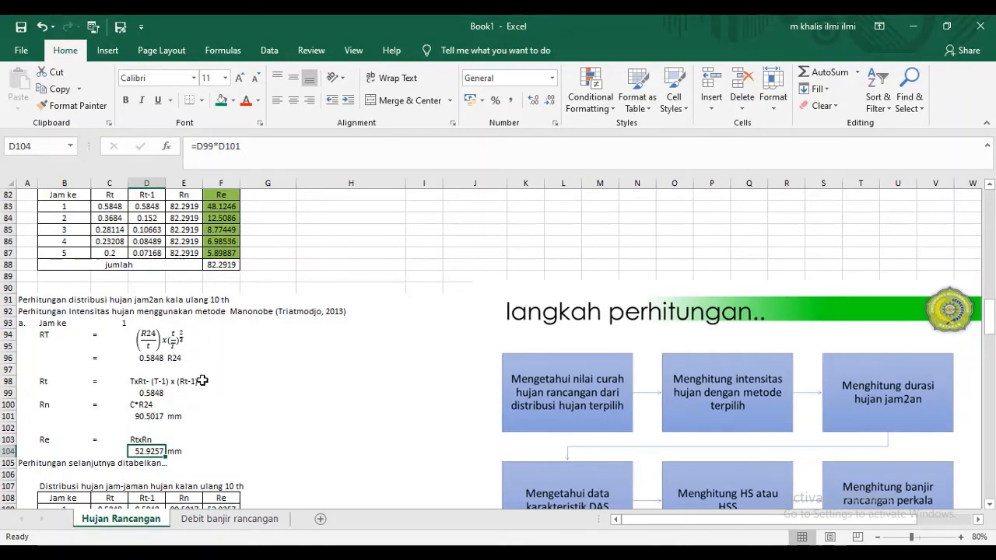
# - Examine the Mononobe RT equation and its label in the 10-year hourly rainfall section
pyautogui.scroll(-1, 228, 369)
pyautogui.scroll(-1, 107, 297)
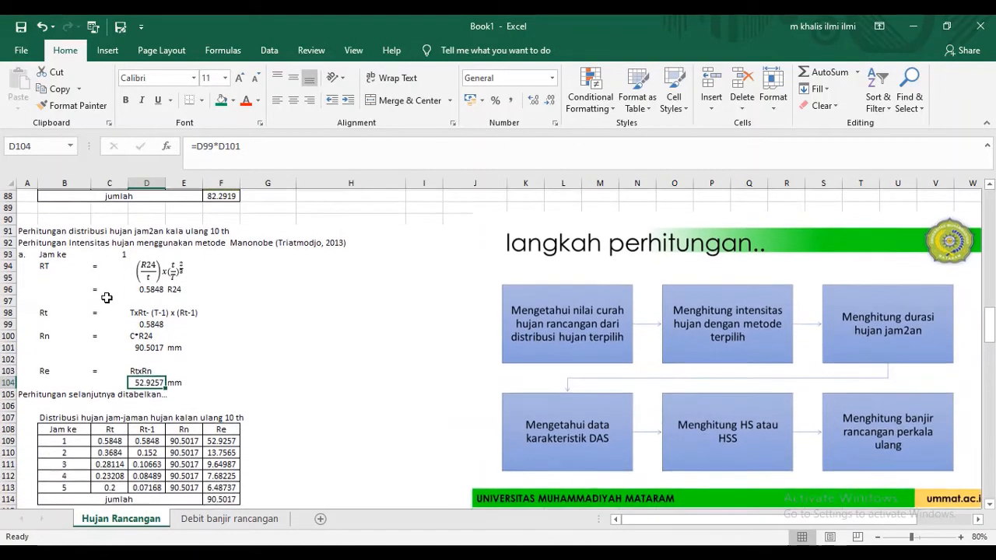
pyautogui.scroll(-1, 47, 248)
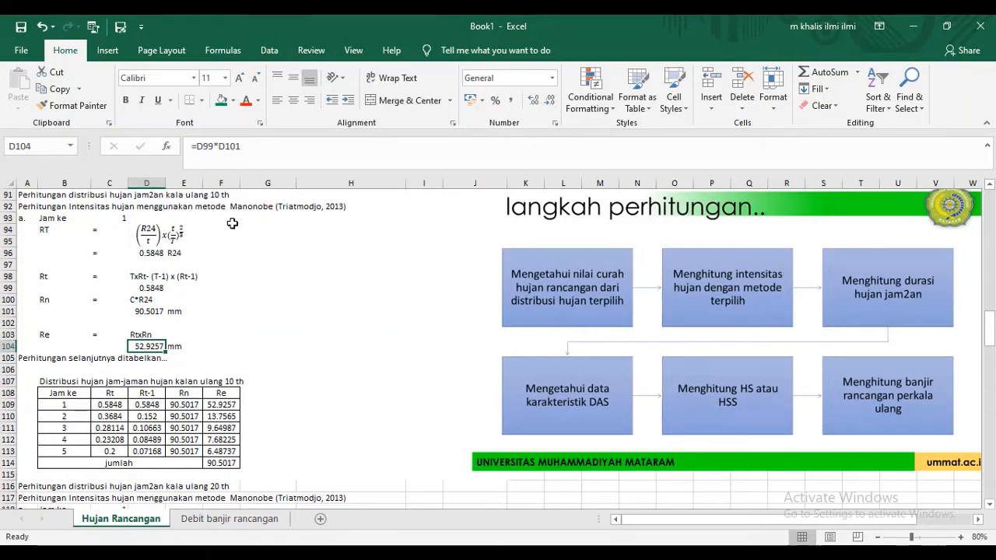
pyautogui.click(262, 252)
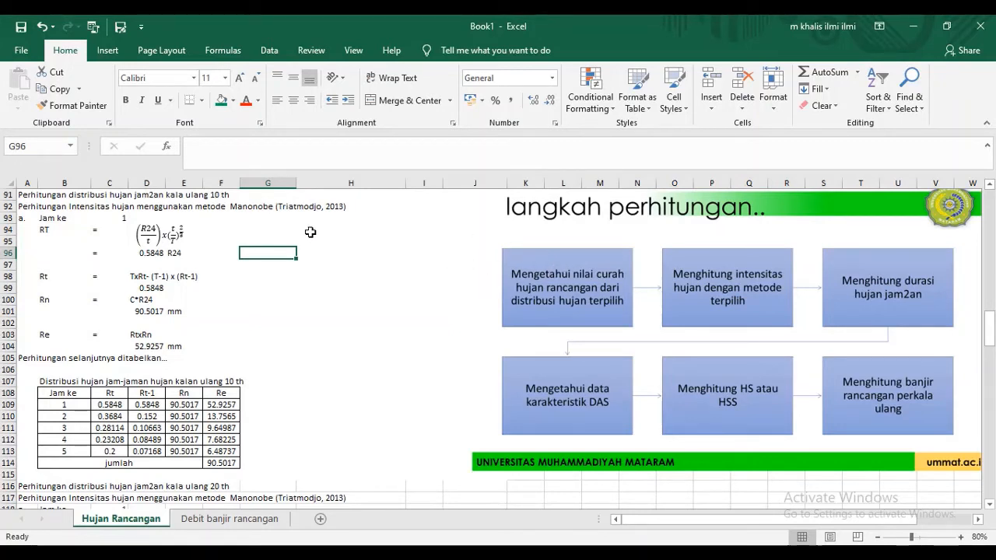
pyautogui.click(212, 230)
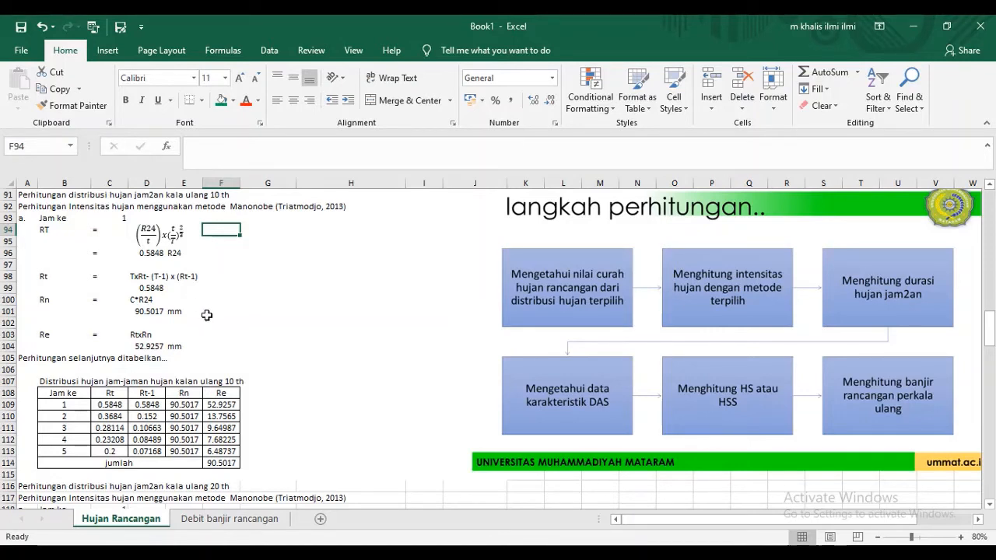
pyautogui.click(58, 233)
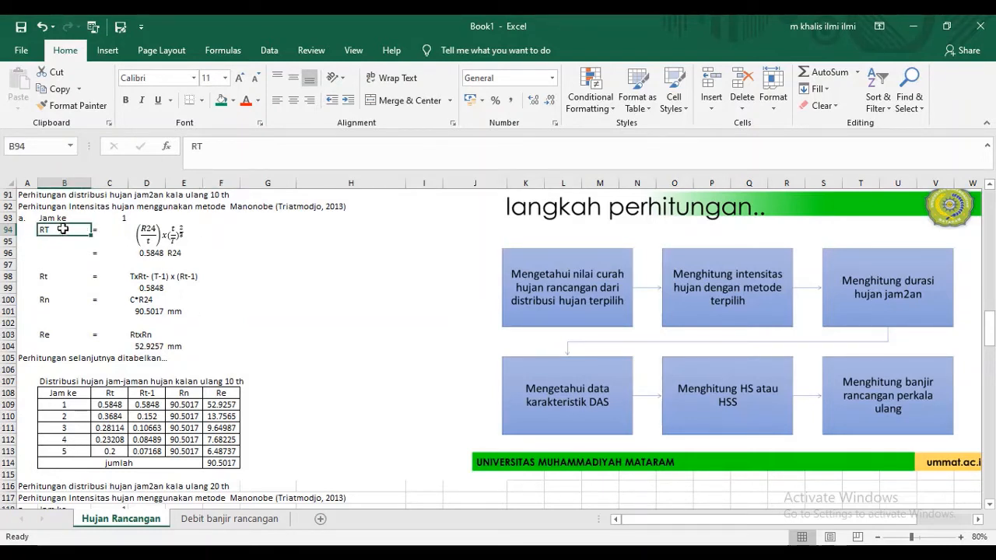
pyautogui.click(150, 238)
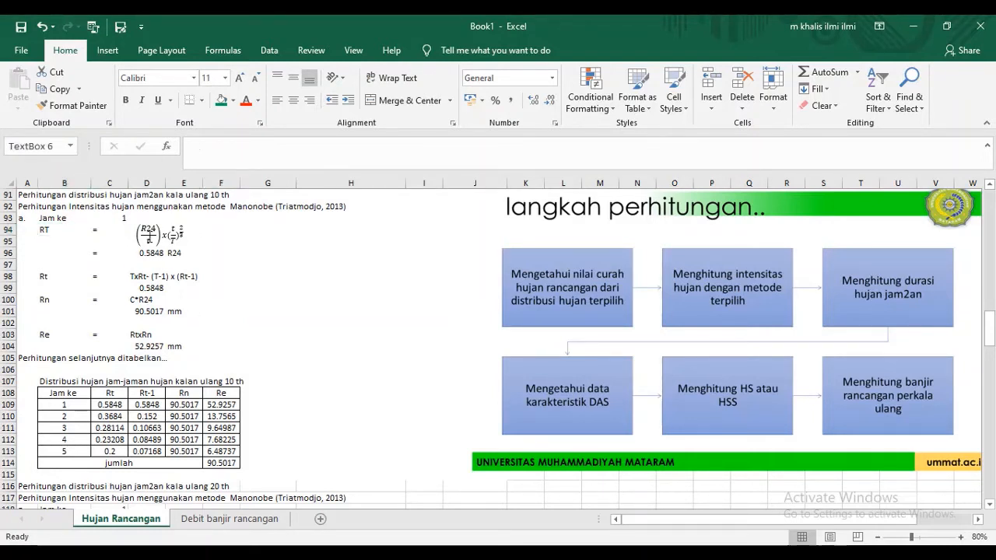
pyautogui.click(179, 225)
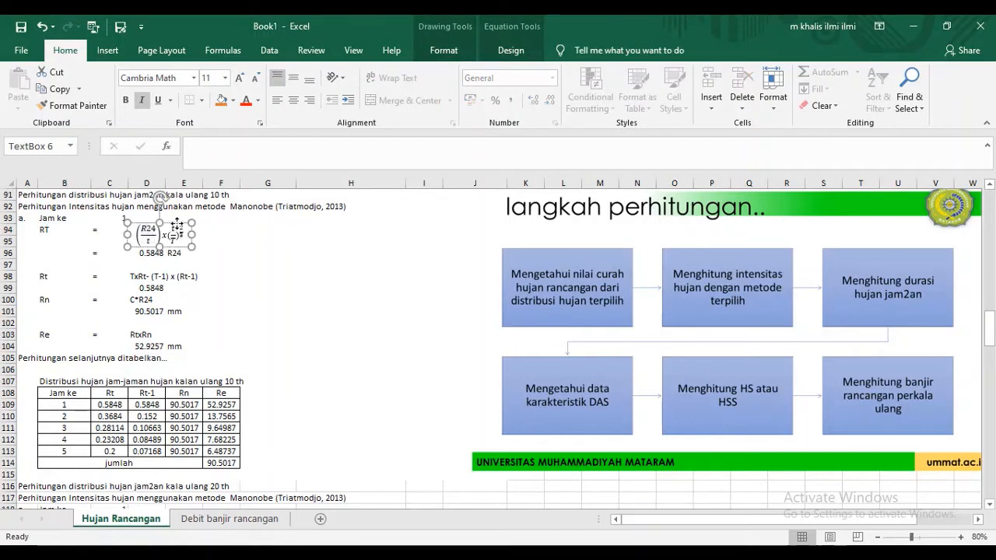
pyautogui.click(232, 232)
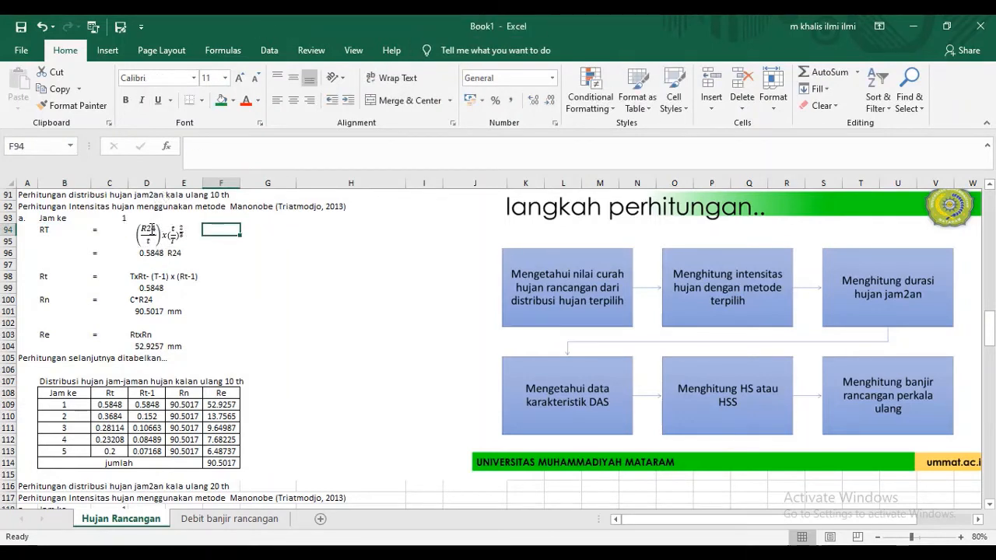
# - Inspect the cell formulas behind RT in D96 and Rt in D99 of the 10-year section
pyautogui.doubleClick(154, 255)
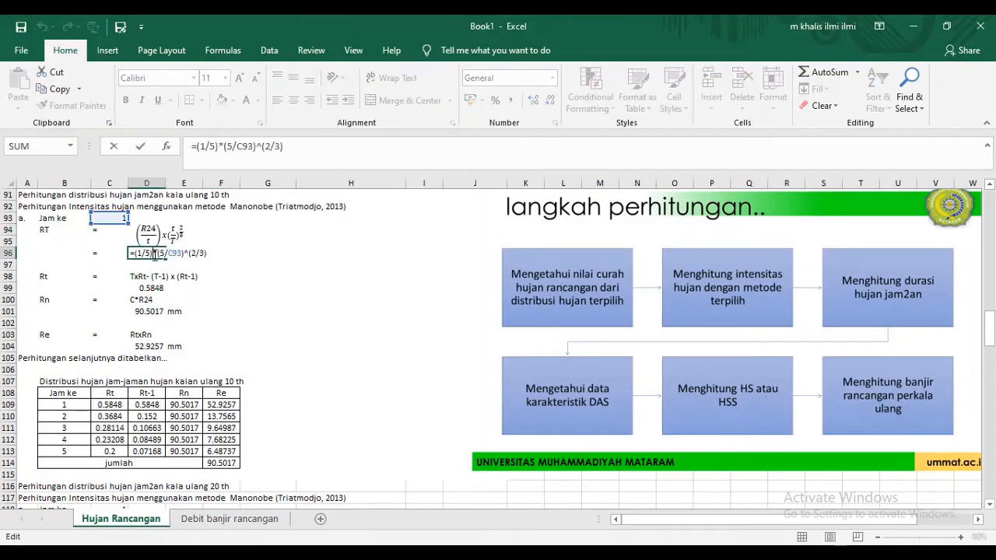
pyautogui.doubleClick(201, 145)
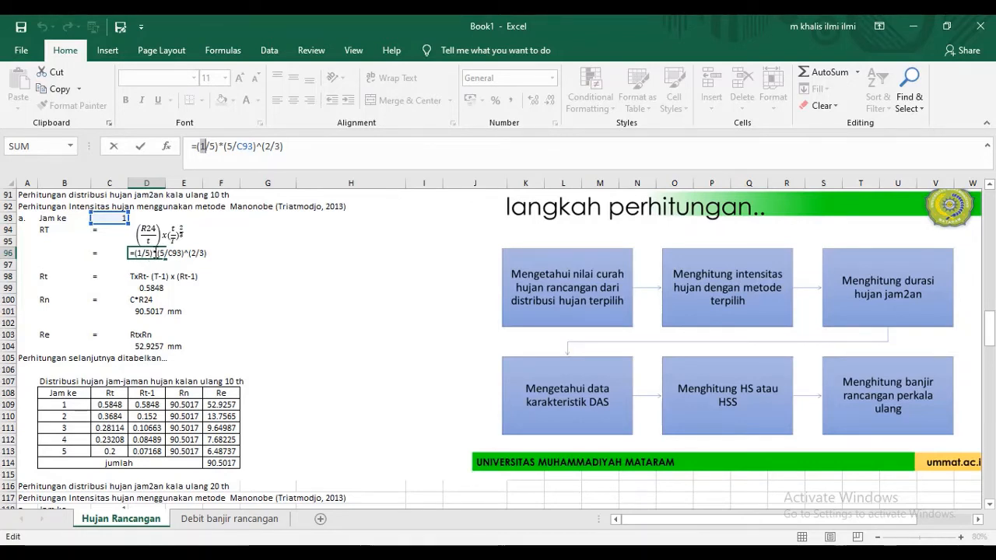
pyautogui.press('Return')
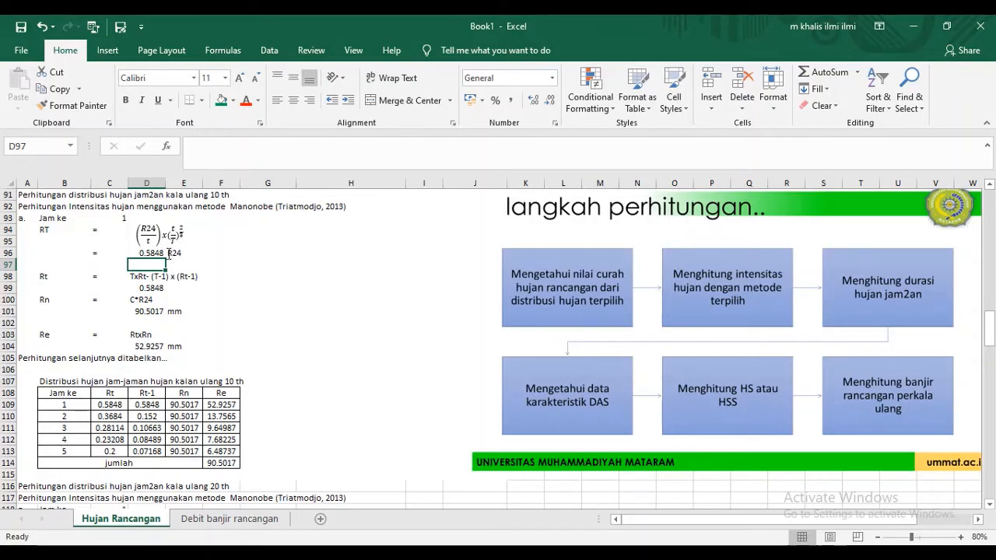
pyautogui.click(52, 276)
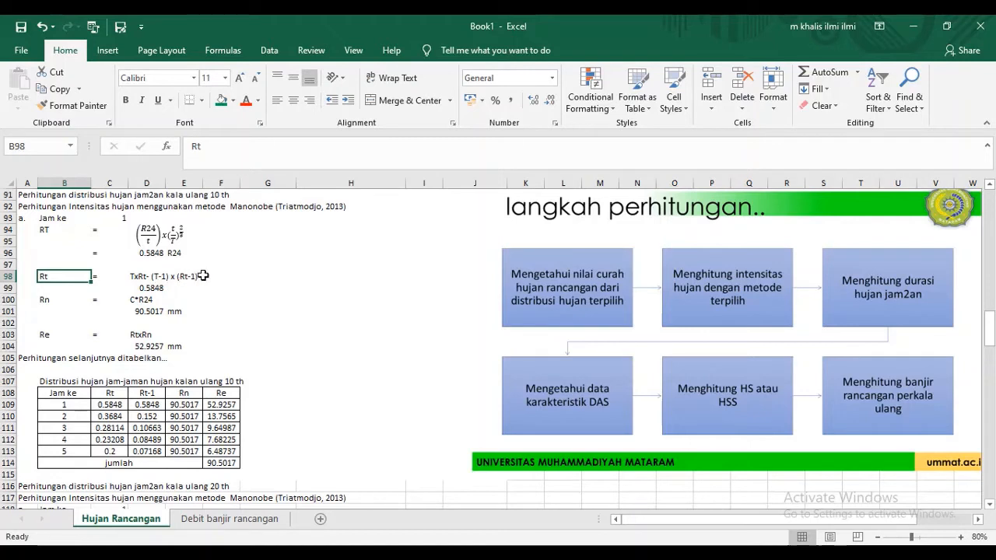
pyautogui.doubleClick(152, 287)
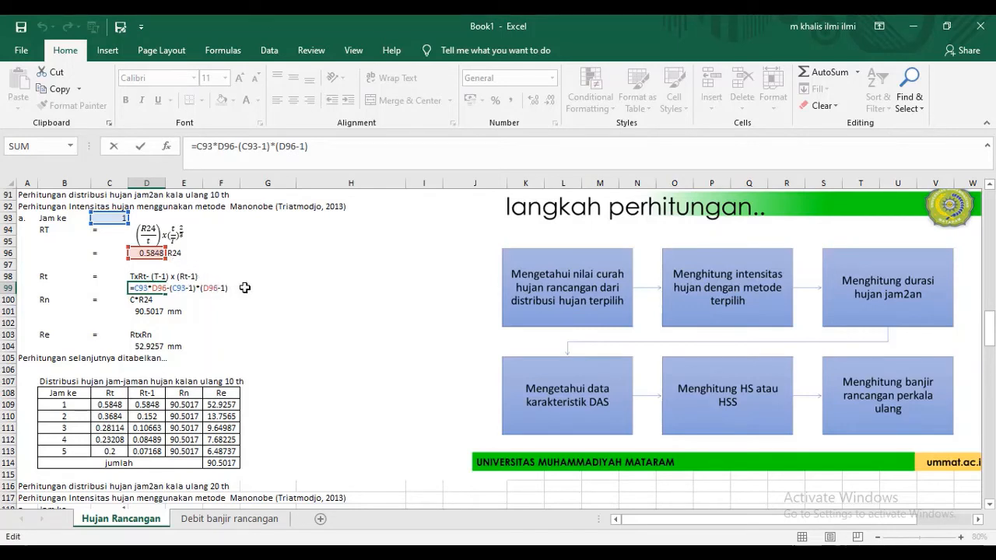
pyautogui.click(146, 311)
# - Correct the Rt expression in D98 to read "TxRT- (T-1) x (RT-1)" with capital T in both RT terms
pyautogui.doubleClick(148, 277)
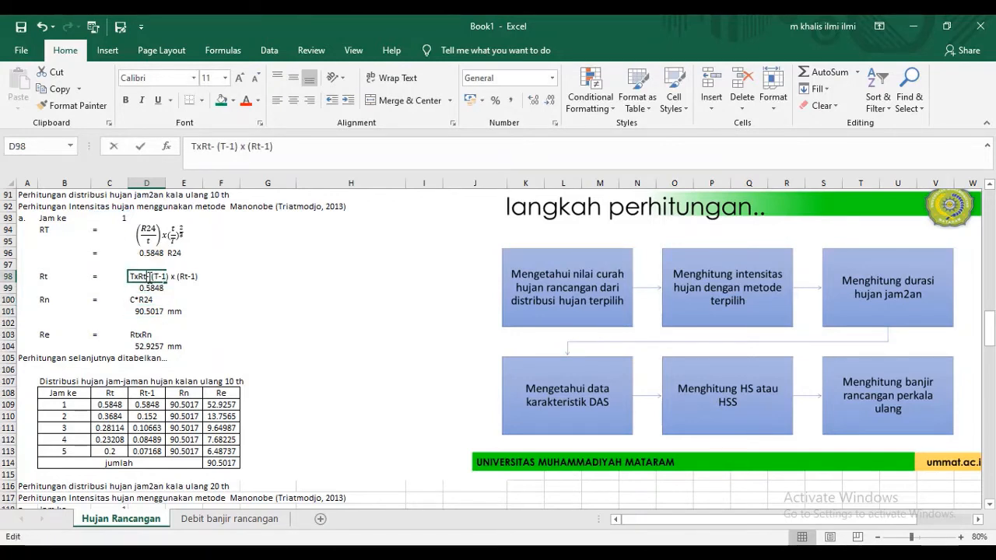
pyautogui.press('BackSpace')
pyautogui.write('T')
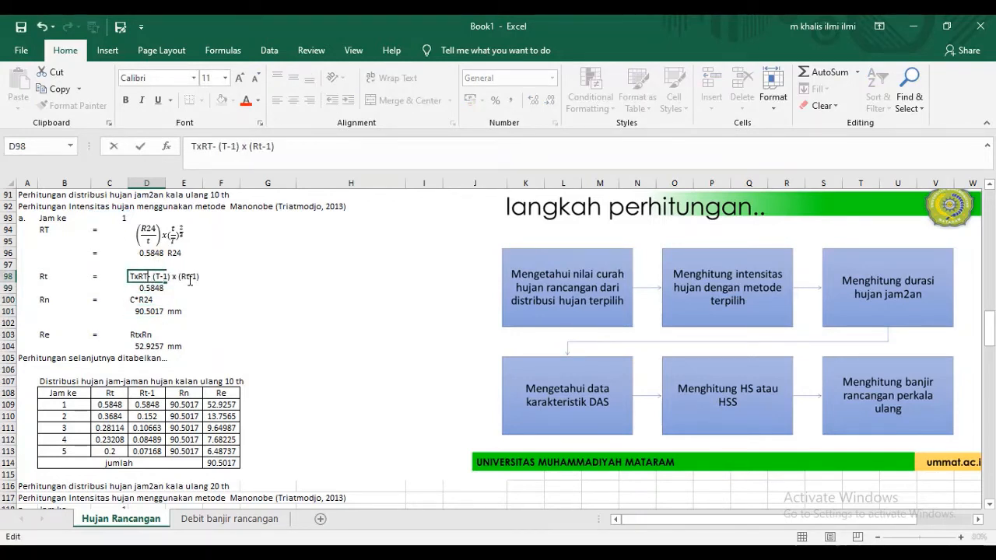
pyautogui.click(189, 276)
pyautogui.press('BackSpace')
pyautogui.write('T')
pyautogui.press('Return')
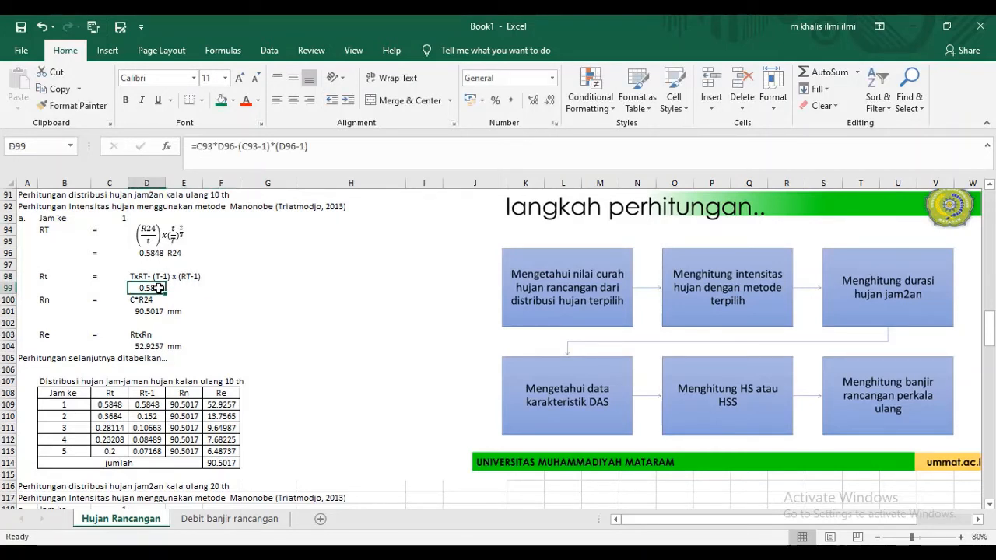
# - Check the Rt formula in D99 against the corrected expression above it
pyautogui.doubleClick(158, 288)
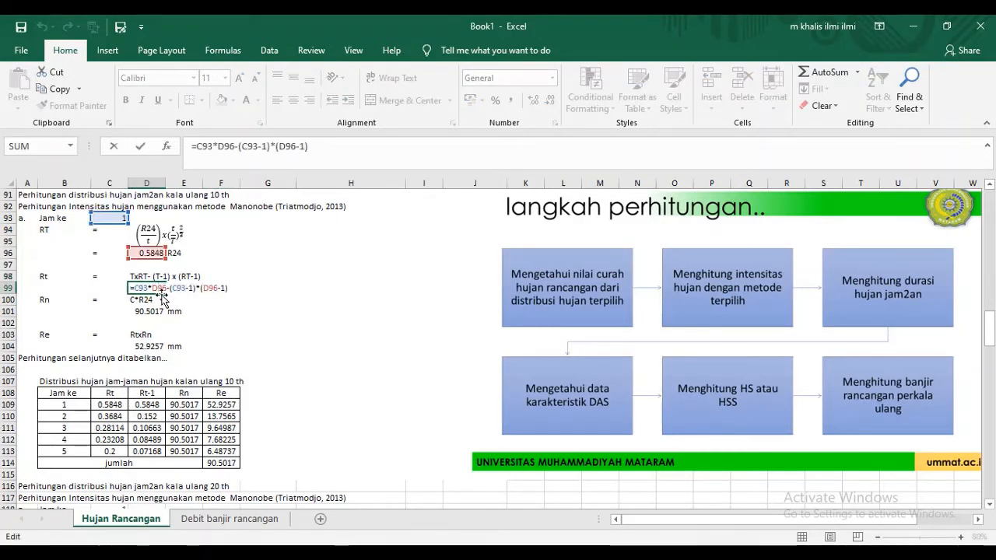
pyautogui.press('Escape')
pyautogui.click(172, 311)
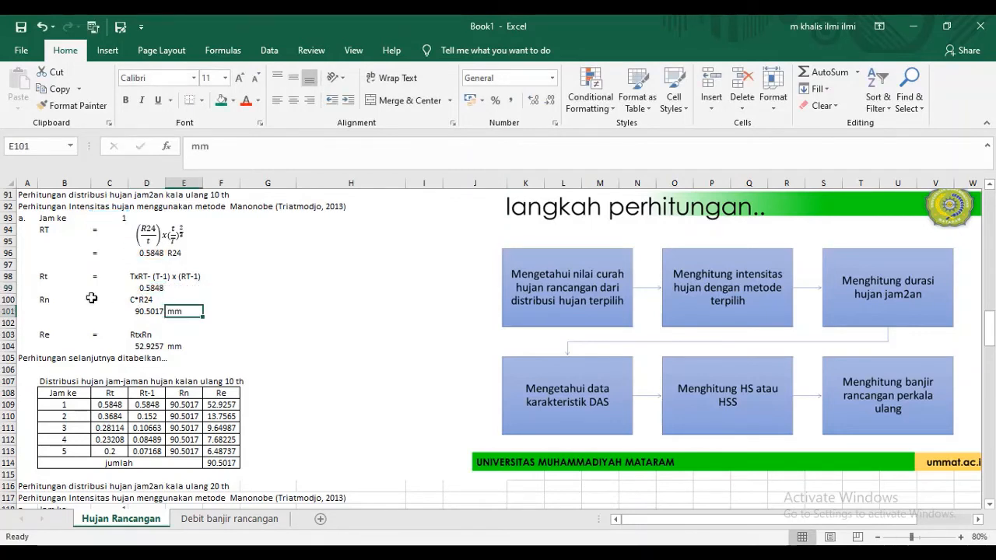
# - Trace the Rn formula in D101 back to the runoff coefficient in O18 and the design rainfall in G6
pyautogui.click(66, 299)
pyautogui.click(143, 298)
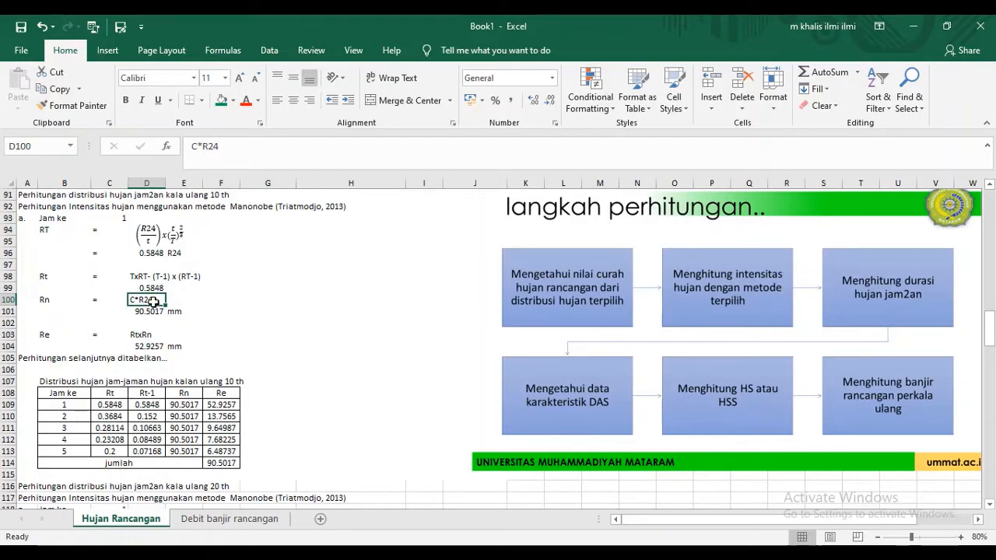
pyautogui.doubleClick(148, 312)
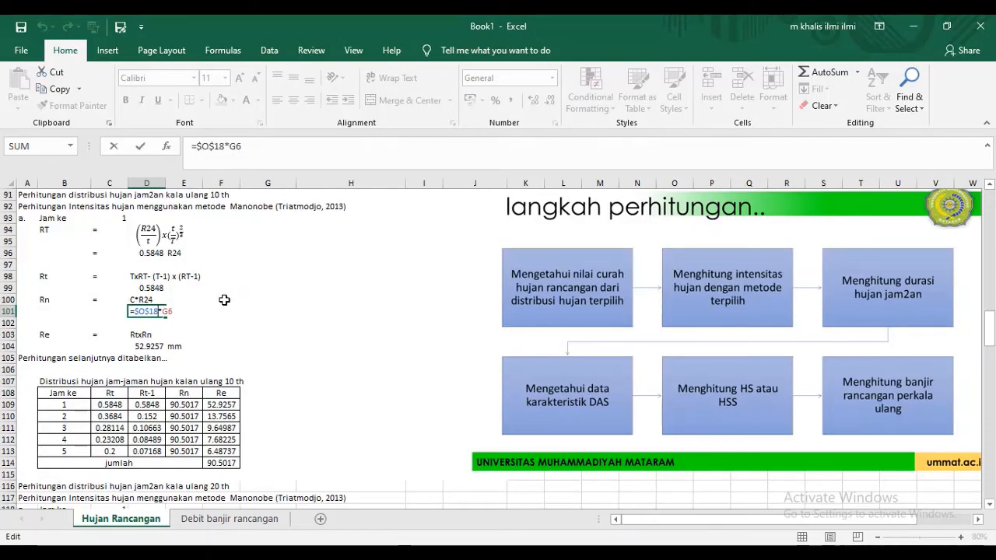
pyautogui.scroll(20, 178, 311)
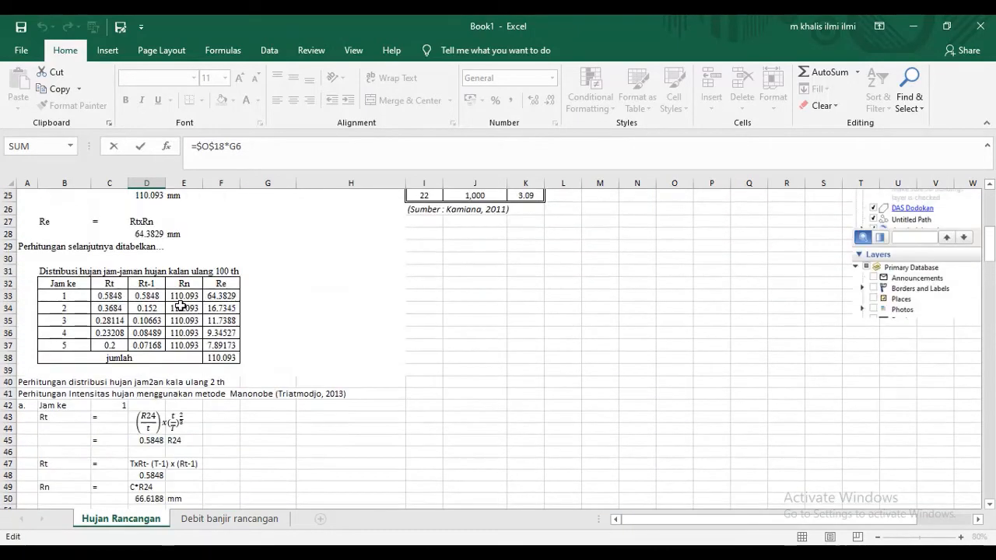
pyautogui.scroll(-20, 183, 303)
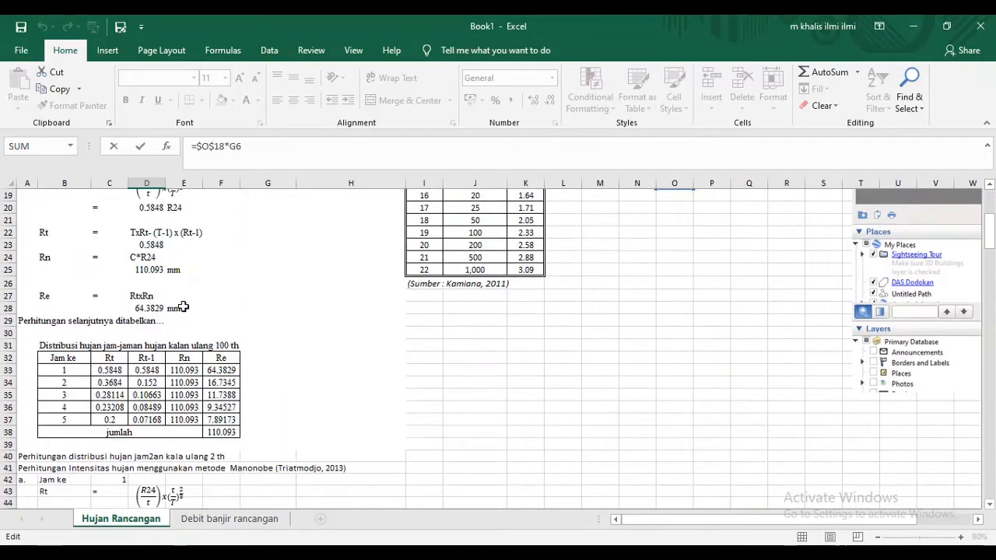
pyautogui.scroll(-4, 187, 304)
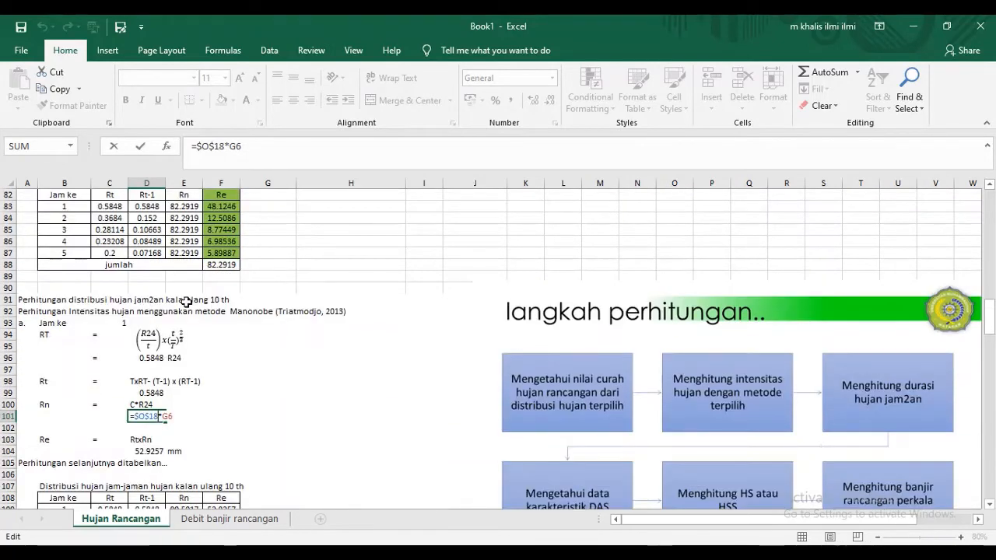
pyautogui.hotkey('ctrl', 'Return')
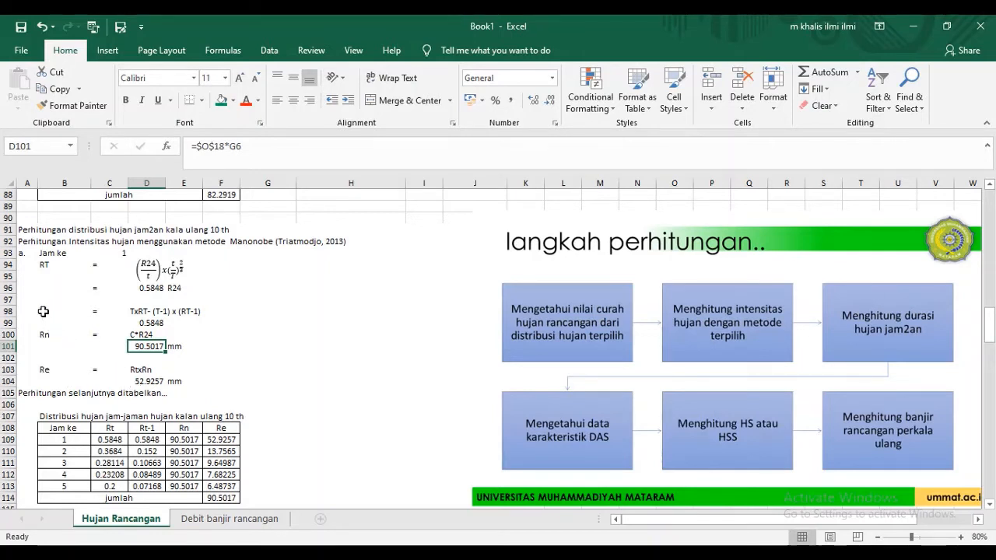
# - Inspect the Re formula in D104 and the Rt and Rn cells it multiplies
pyautogui.click(136, 381)
pyautogui.write('=D99*D101')
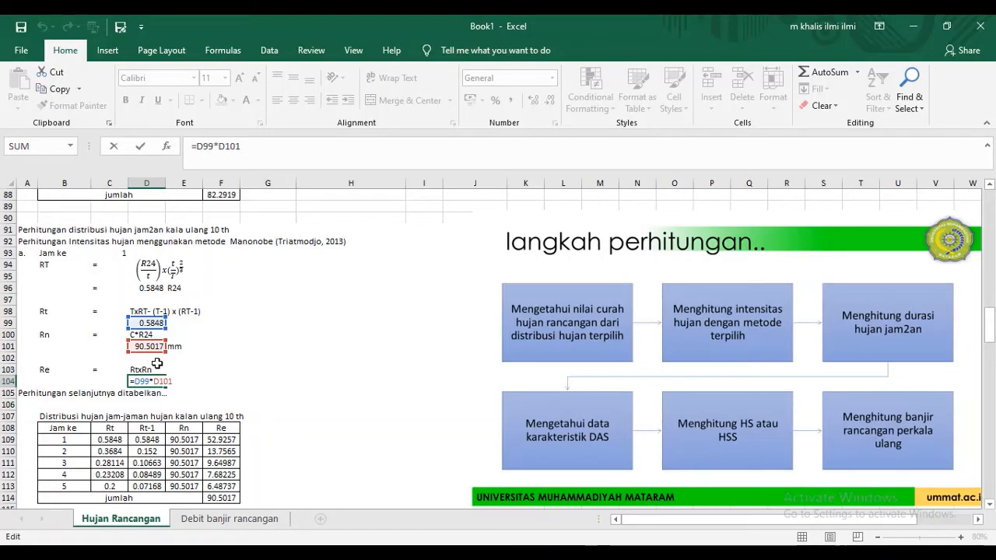
pyautogui.press('Return')
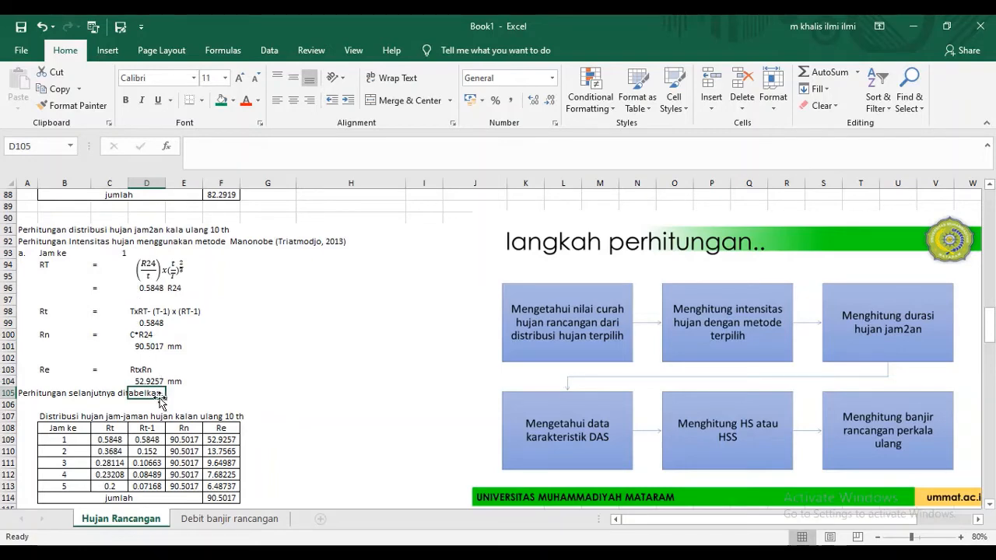
# - Inspect the Rt, Rt-1 and Rn formulas in the hour 2 row of the 10-year hourly rainfall distribution table
pyautogui.scroll(-1, 204, 353)
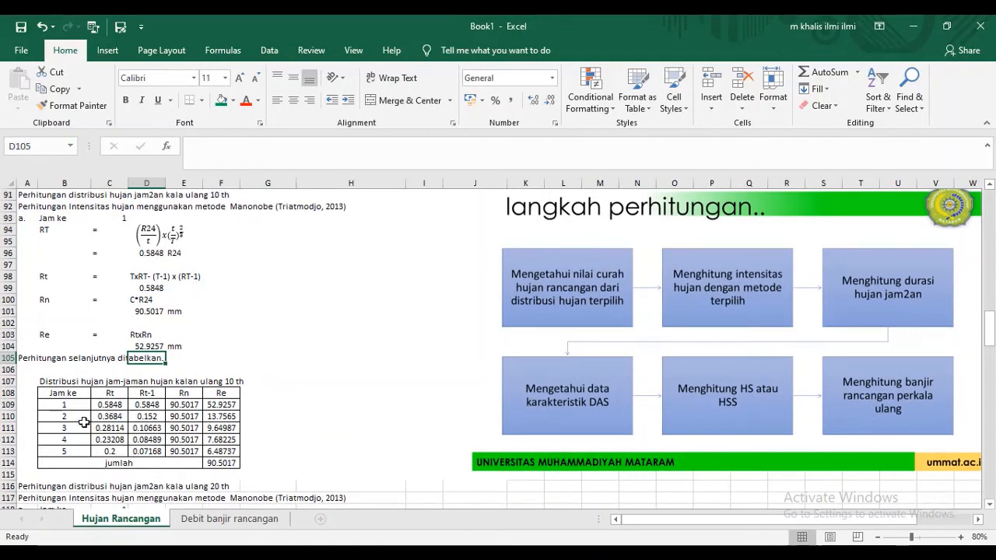
pyautogui.click(83, 417)
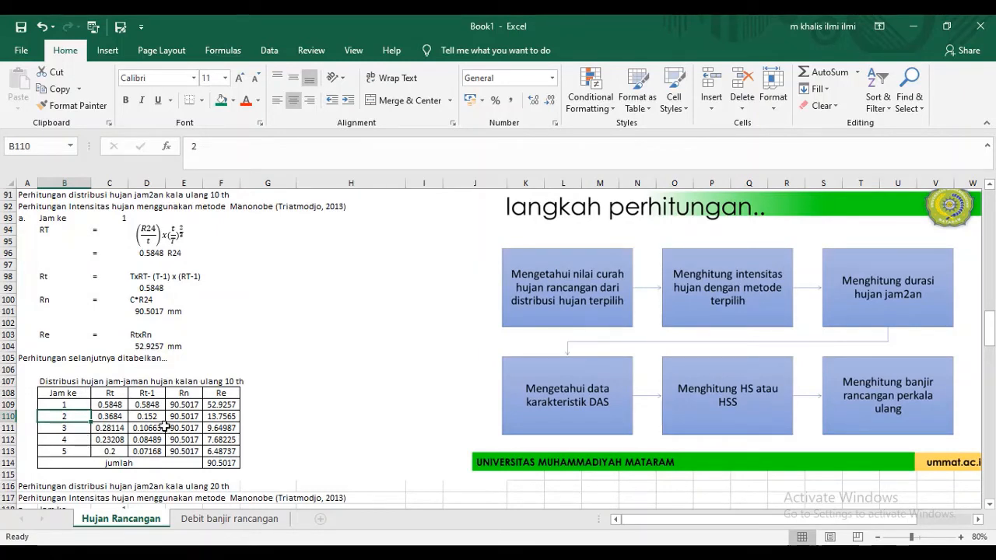
pyautogui.click(160, 418)
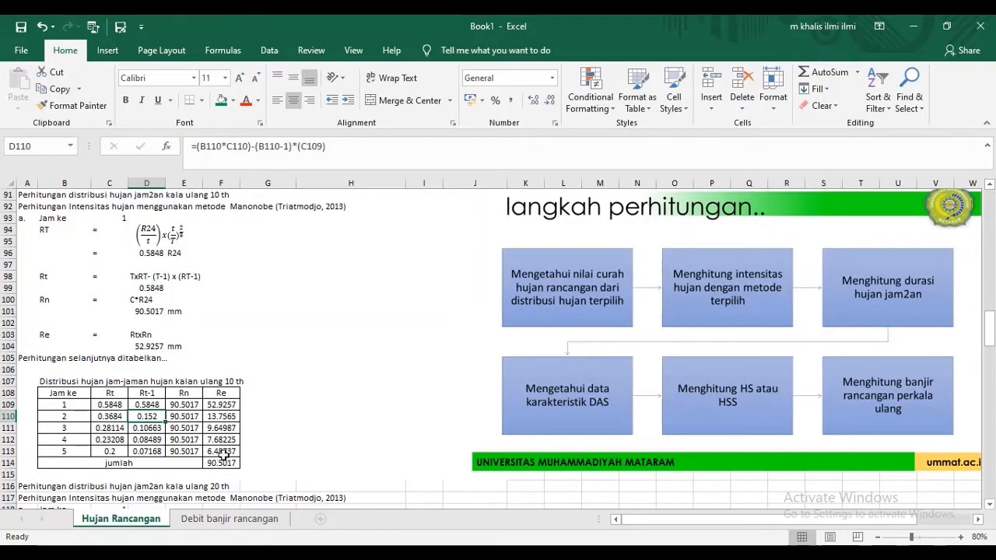
pyautogui.click(115, 416)
pyautogui.doubleClick(115, 417)
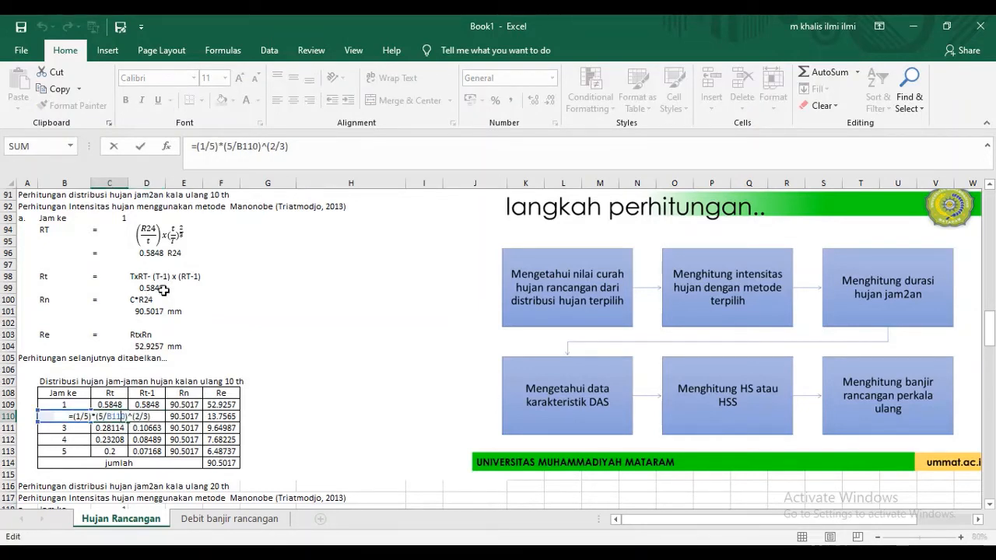
pyautogui.press('Escape')
pyautogui.click(153, 416)
pyautogui.doubleClick(152, 416)
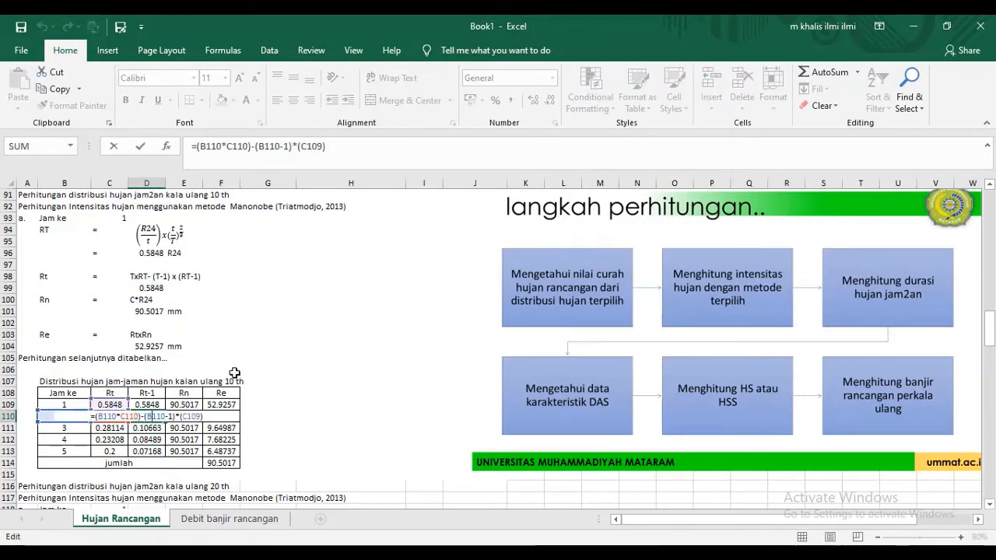
pyautogui.press('Escape')
pyautogui.doubleClick(199, 417)
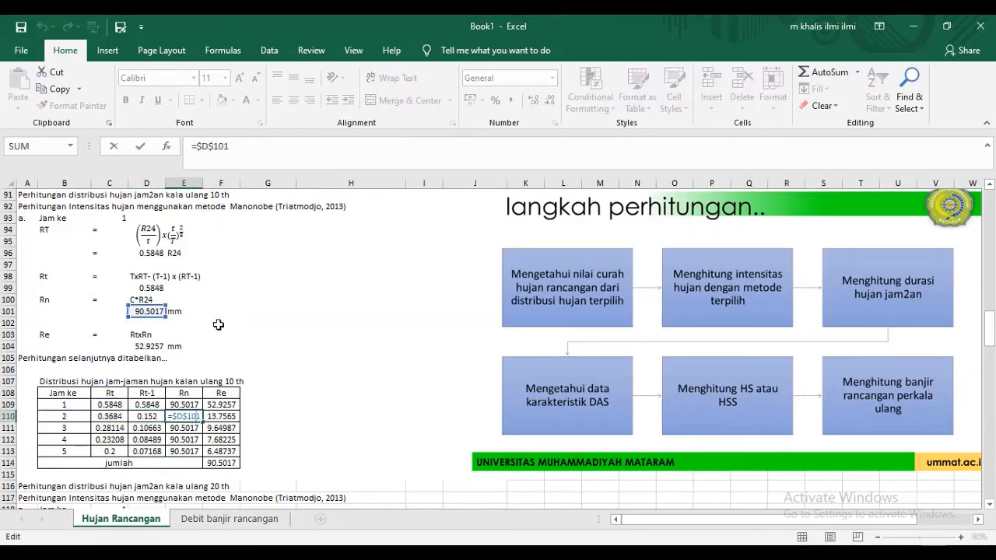
pyautogui.press('Escape')
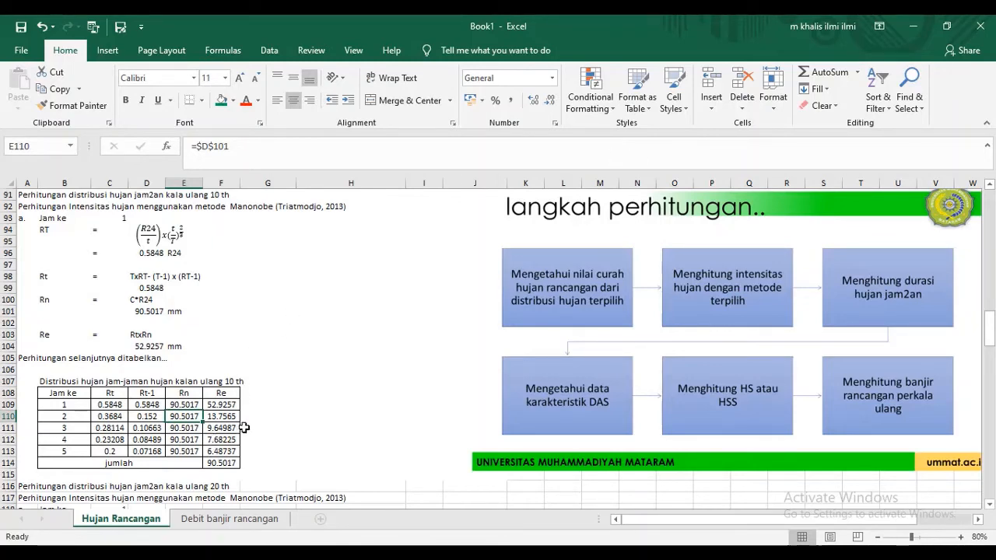
# - Open the Debit banjir rancangan sheet
pyautogui.click(228, 519)
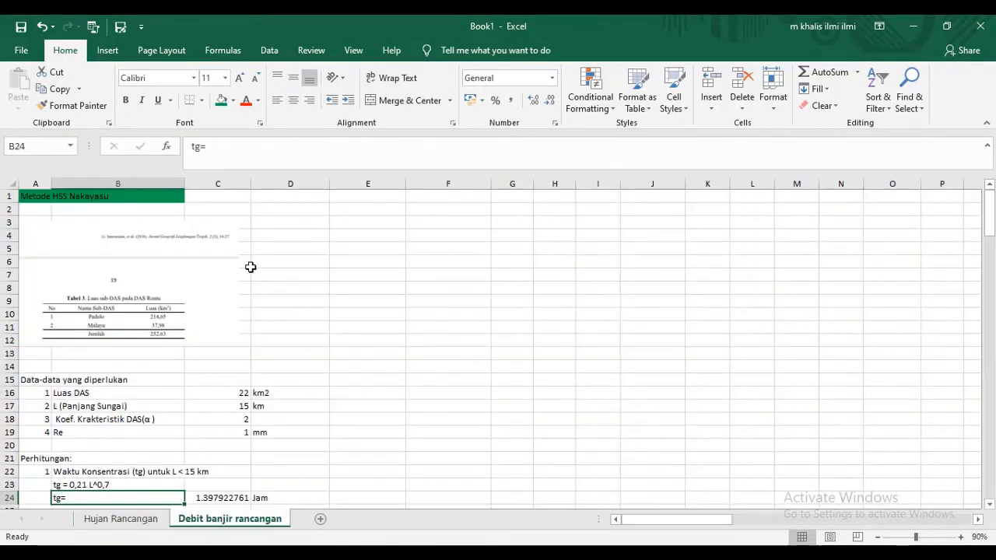
# - Copy the "langkah perhitungan" flowchart picture from the Hujan Rancangan sheet to Debit banjir rancangan, placing it from column F near the sheet's first rows
pyautogui.click(144, 520)
pyautogui.click(603, 443)
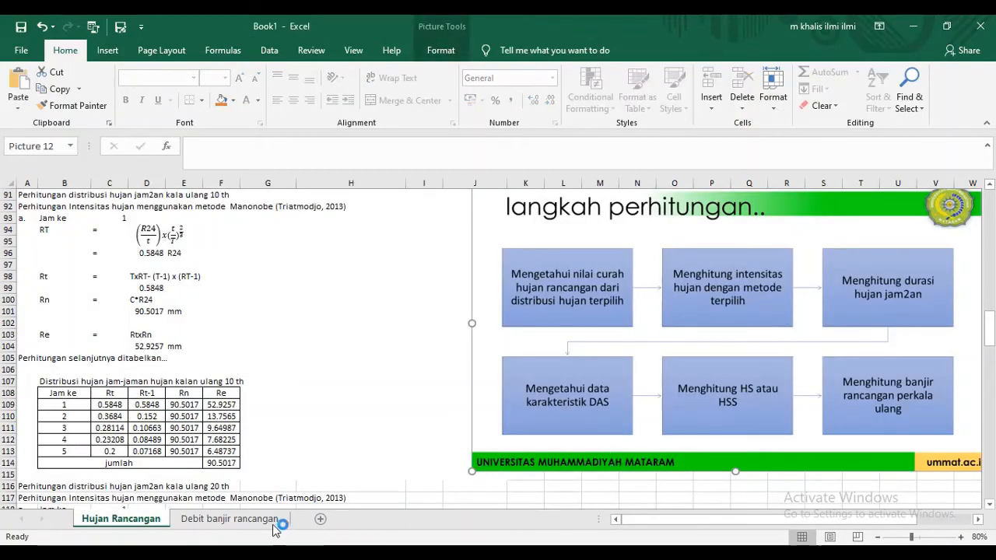
pyautogui.click(228, 519)
pyautogui.click(508, 325)
pyautogui.hotkey('ctrl', 'v')
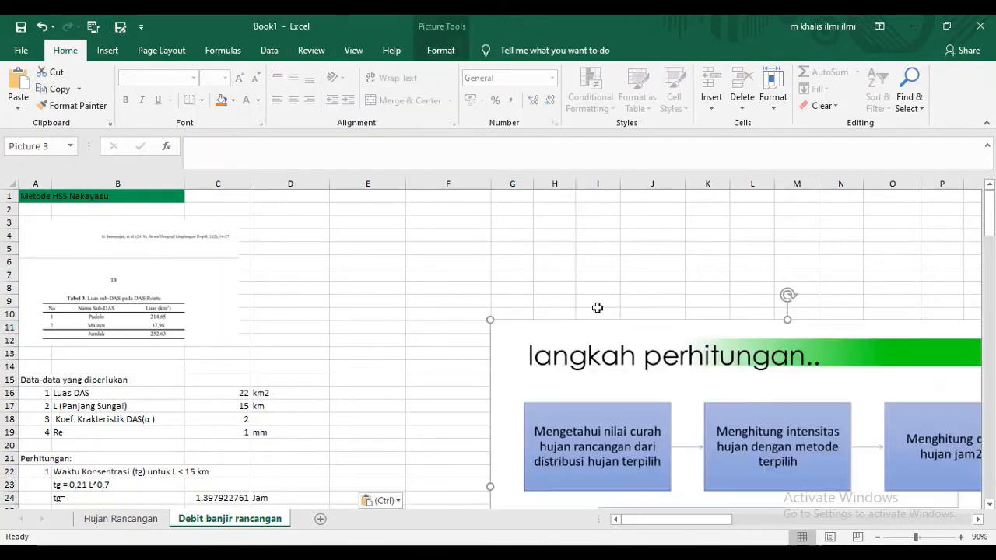
pyautogui.moveTo(642, 356); pyautogui.dragTo(600, 210)
pyautogui.scroll(-2, 235, 261)
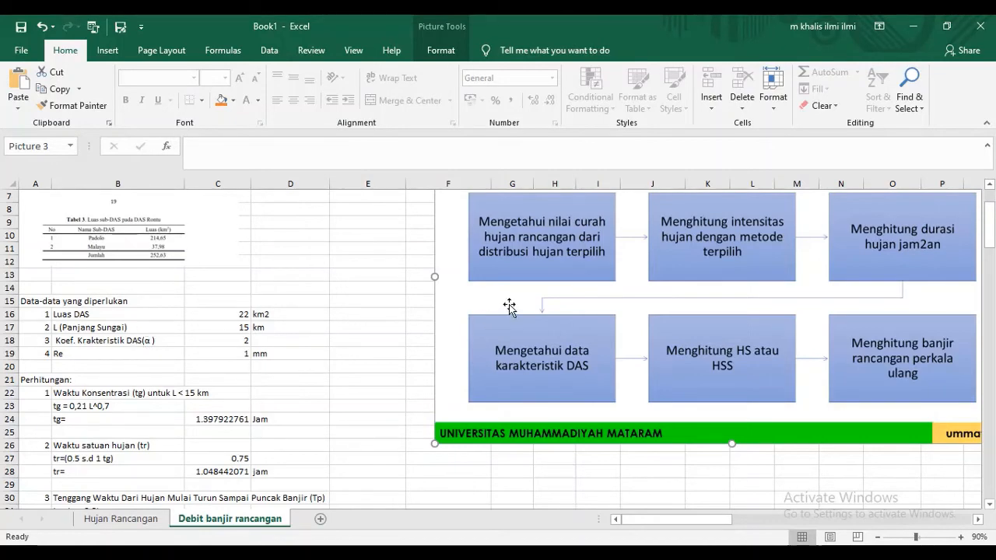
# - Delete the sub-DAS area table picture below the Metode HSS Nakayasu heading
pyautogui.scroll(2, 144, 248)
pyautogui.click(139, 280)
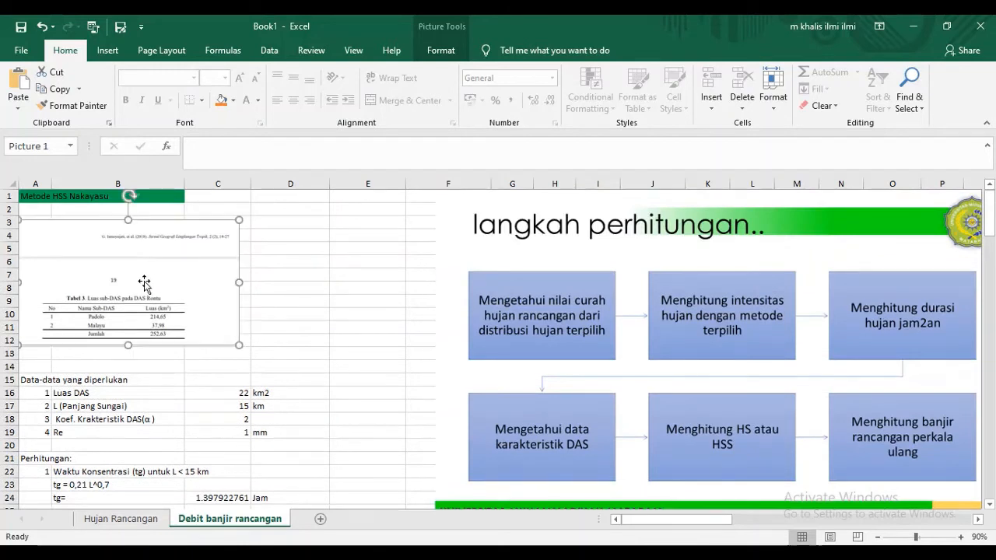
pyautogui.press('Delete')
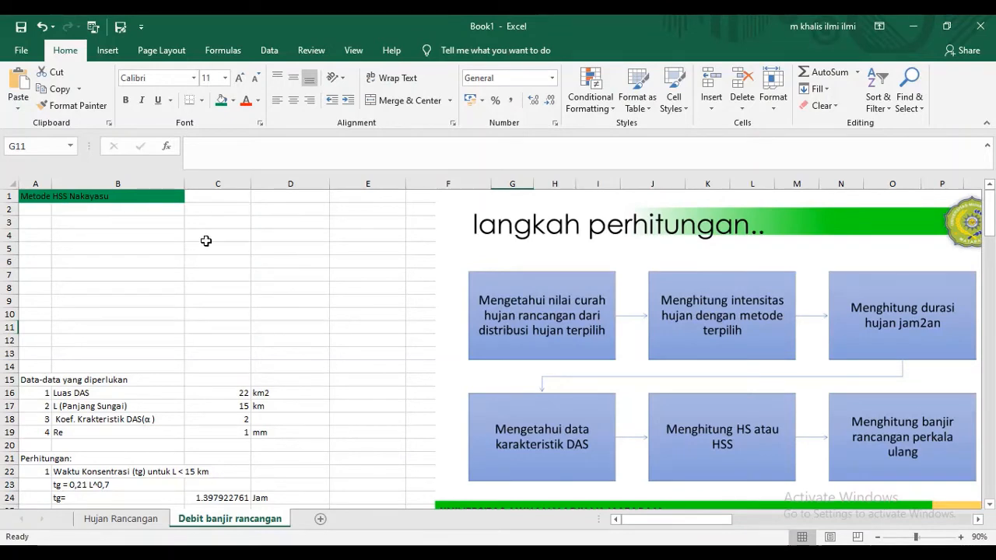
# - Review the required catchment data and the tg, tr, Tp, T0.3 and Qp sections of the Nakayasu calculation
pyautogui.scroll(-1, 206, 242)
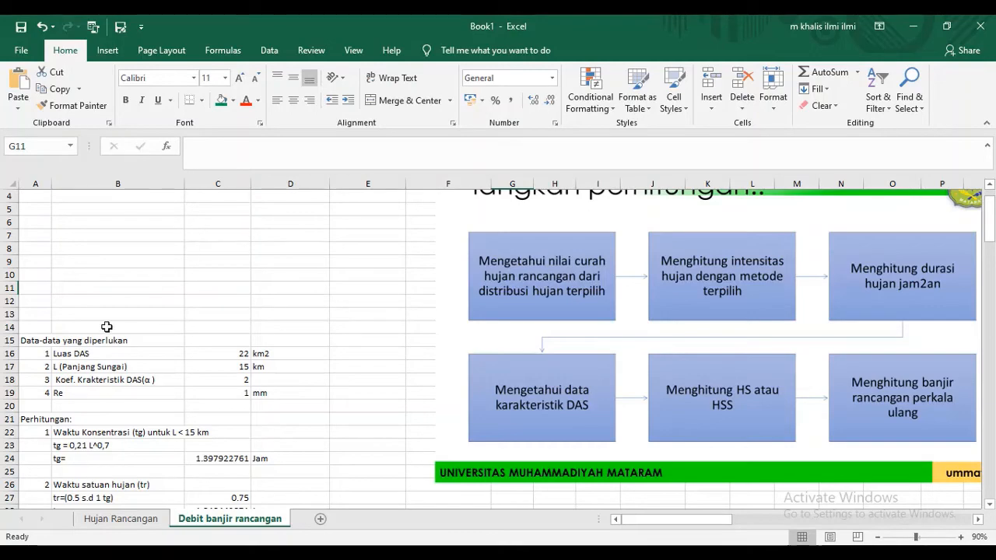
pyautogui.scroll(-1, 60, 349)
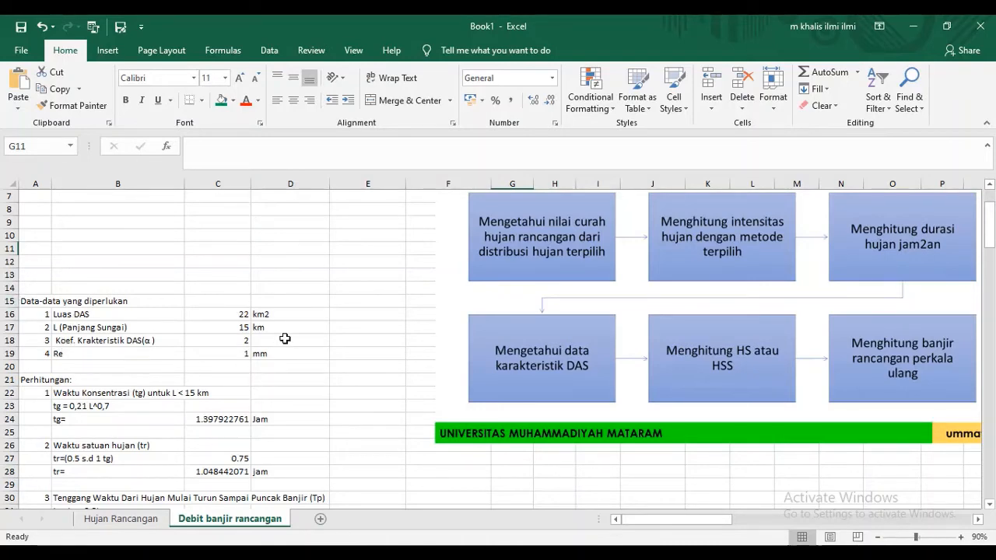
pyautogui.scroll(-2, 277, 343)
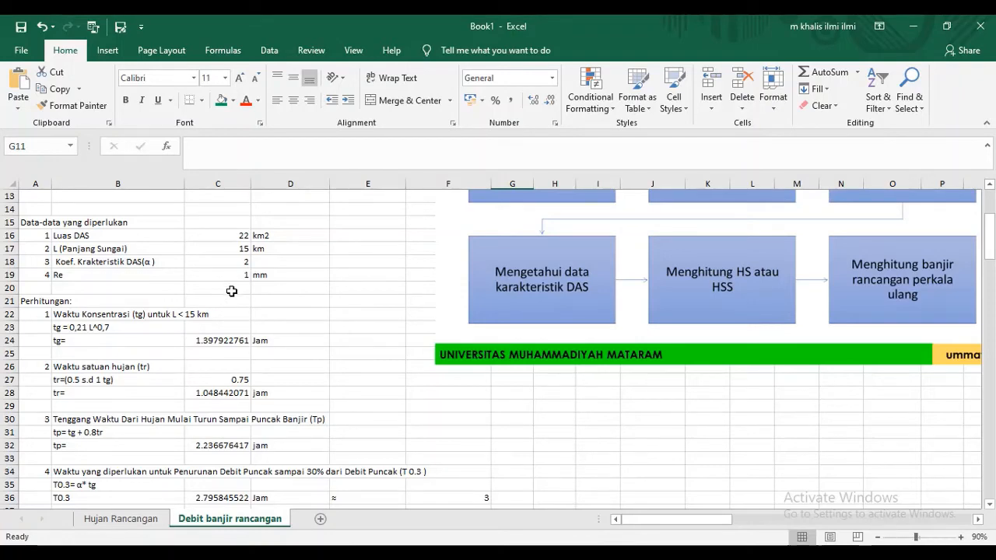
pyautogui.scroll(-1, 232, 294)
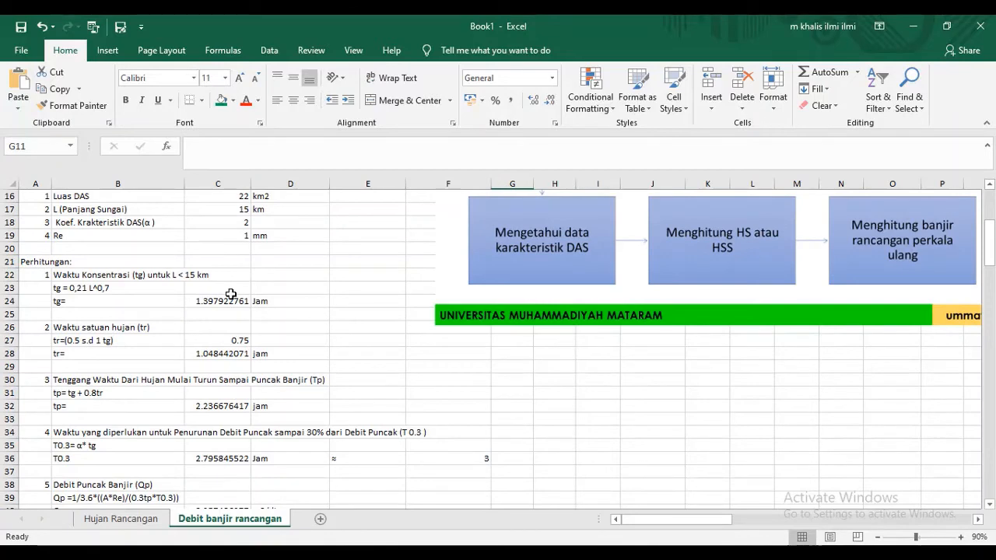
pyautogui.scroll(-1, 232, 294)
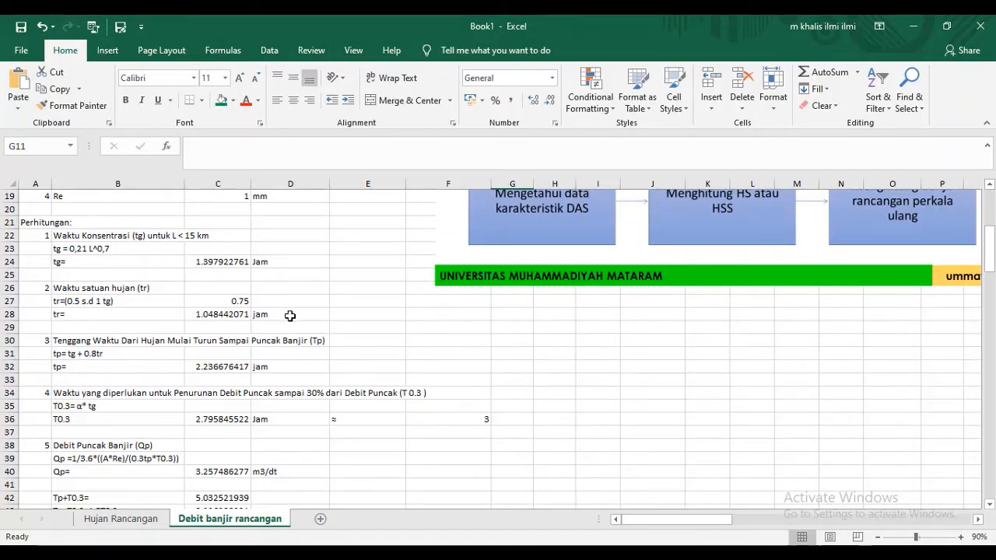
pyautogui.scroll(-1, 292, 314)
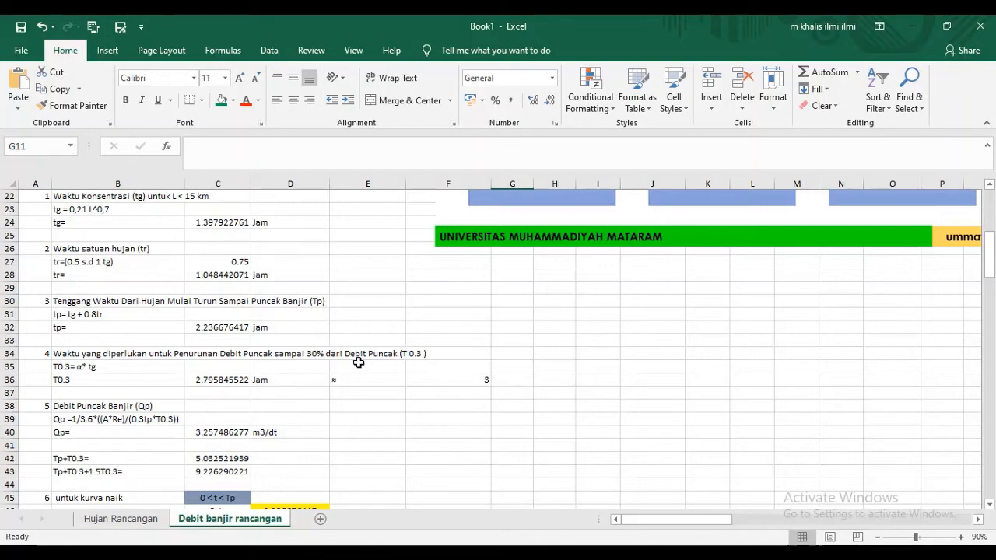
pyautogui.scroll(-1, 358, 361)
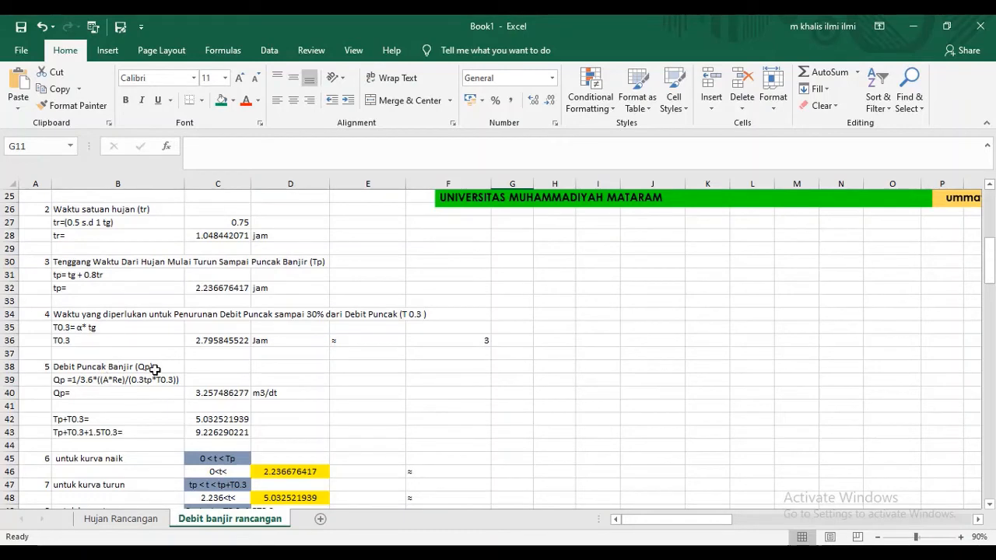
pyautogui.scroll(3, 199, 356)
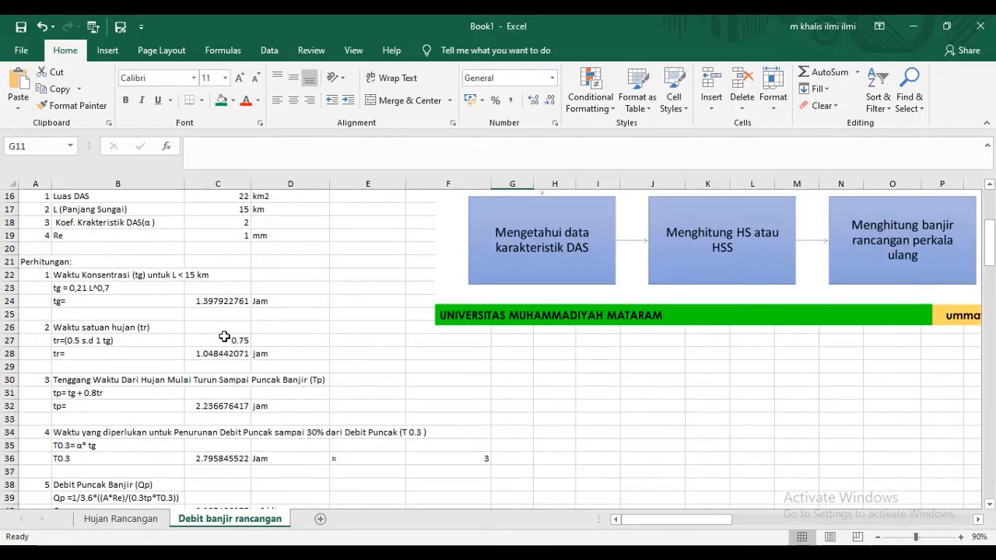
pyautogui.scroll(-4, 224, 336)
pyautogui.scroll(4, 224, 336)
pyautogui.scroll(2, 204, 301)
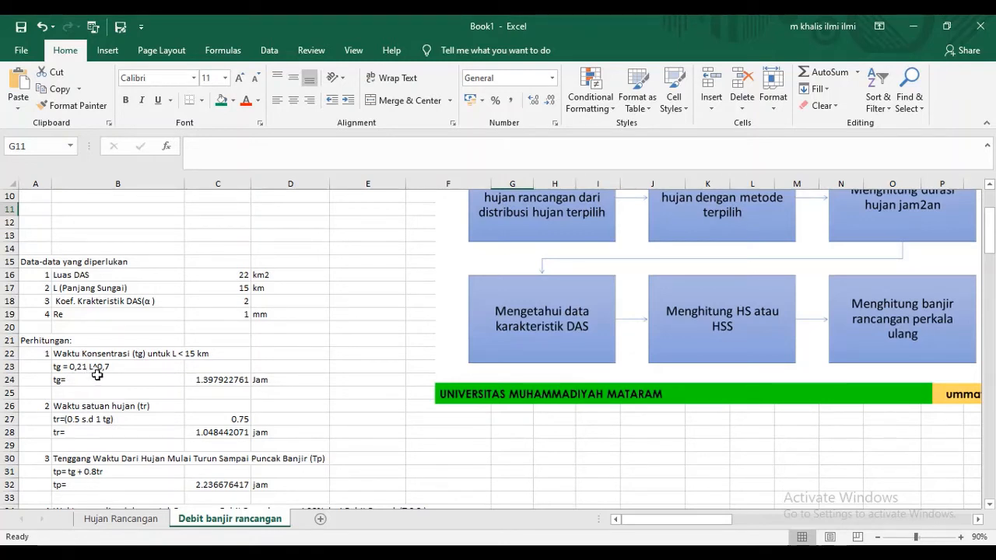
# - Inspect the concentration time (tg) formula in C24, its reference to the river length in C17, and its unit
pyautogui.click(232, 379)
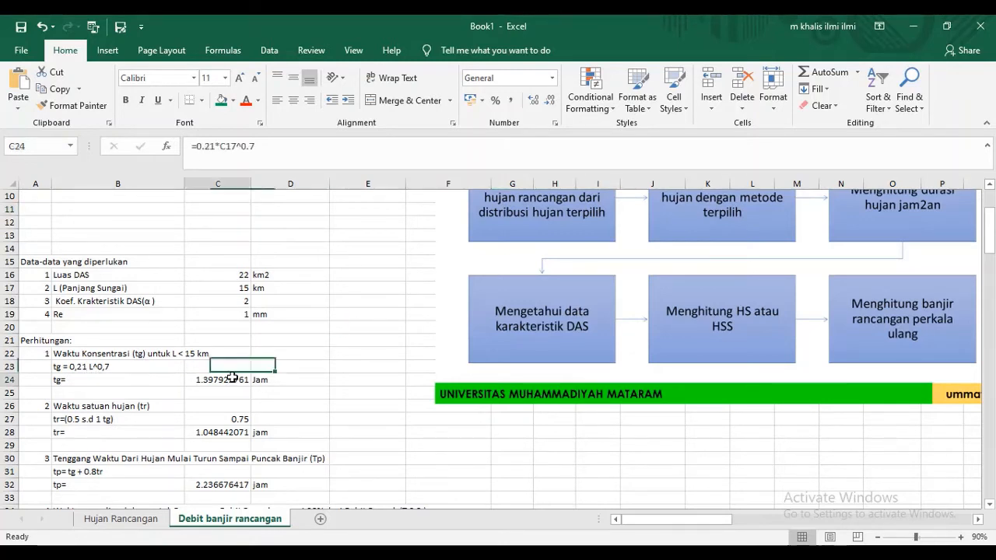
pyautogui.doubleClick(232, 379)
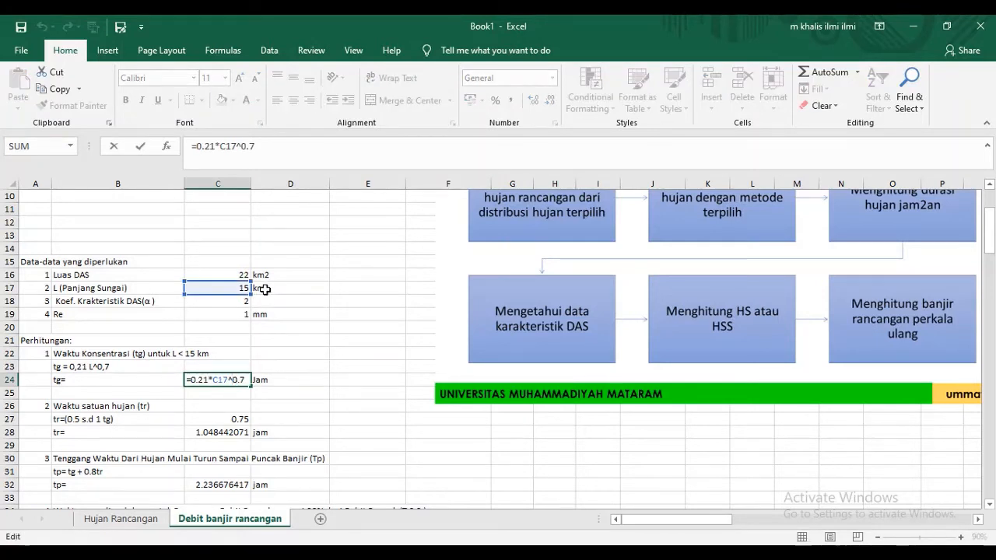
pyautogui.hotkey('ctrl', 'Return')
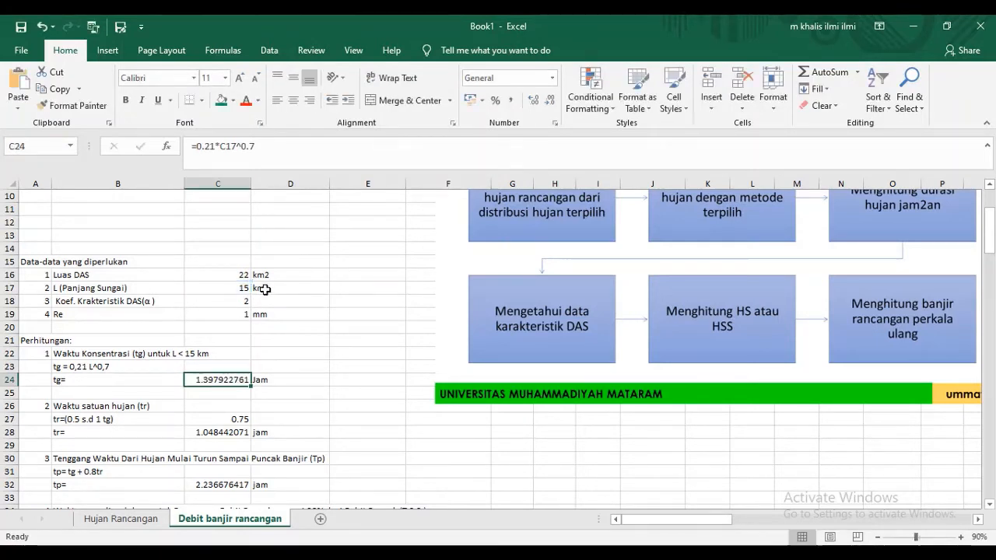
pyautogui.click(274, 381)
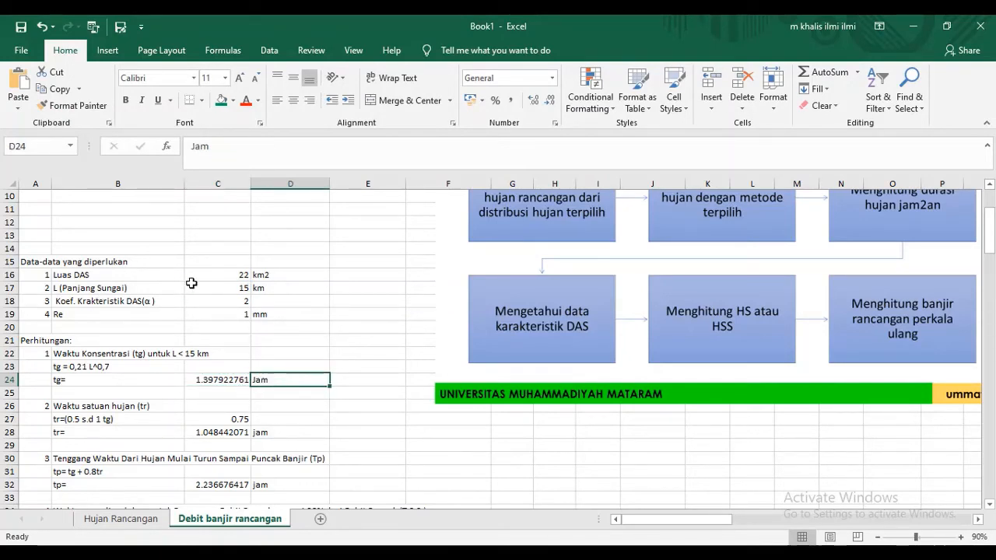
# - Inspect the tr coefficient in C27 and the tr formula in C28 that multiplies it by tg
pyautogui.scroll(-2, 191, 284)
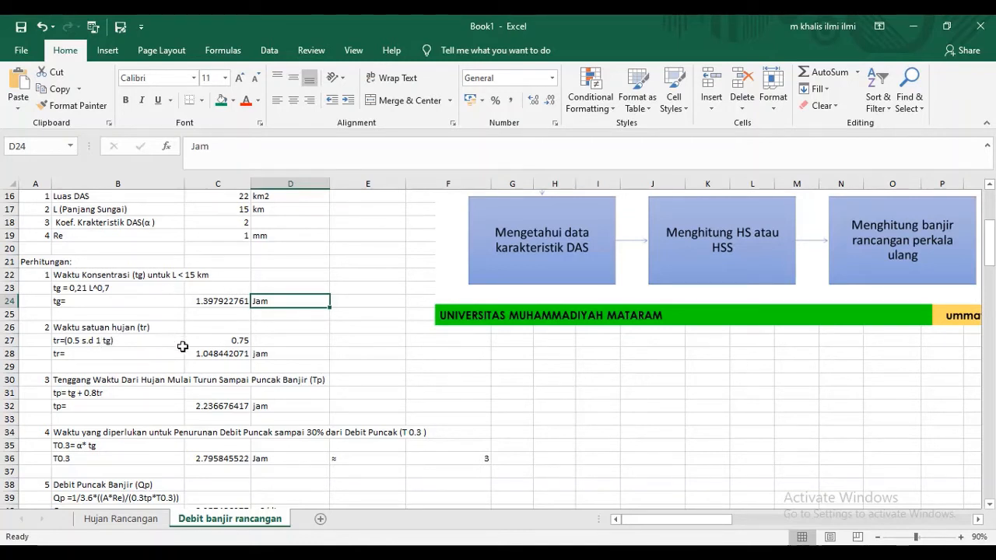
pyautogui.click(210, 339)
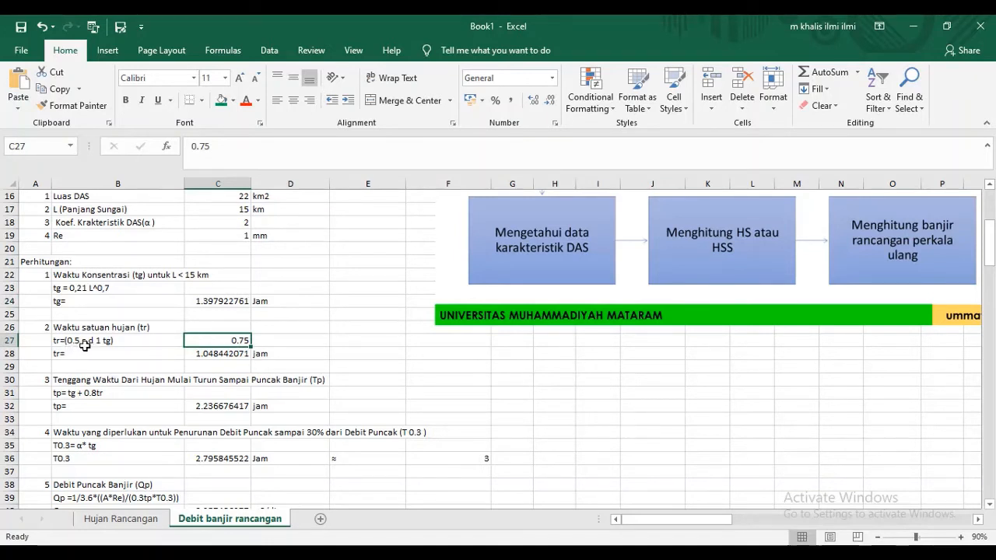
pyautogui.doubleClick(206, 350)
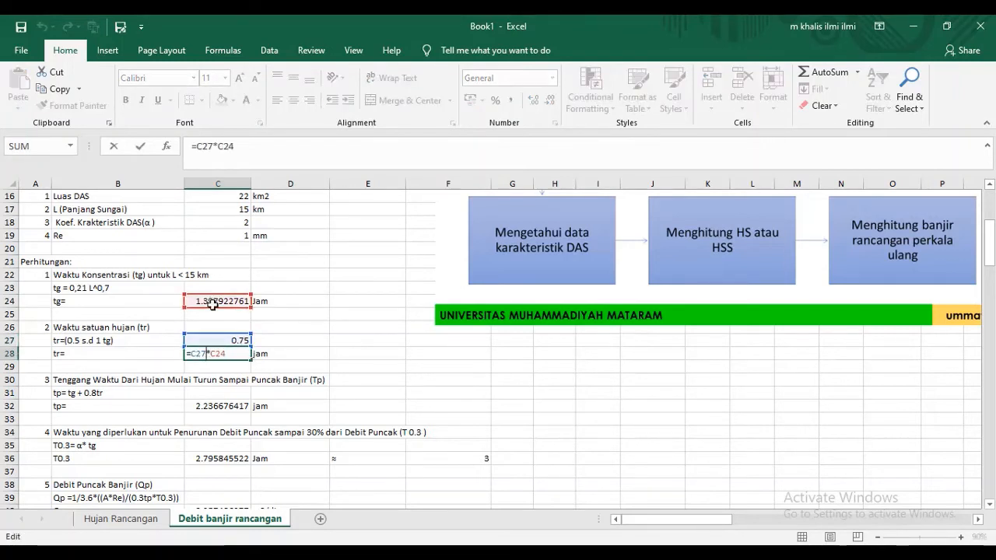
pyautogui.press('Escape')
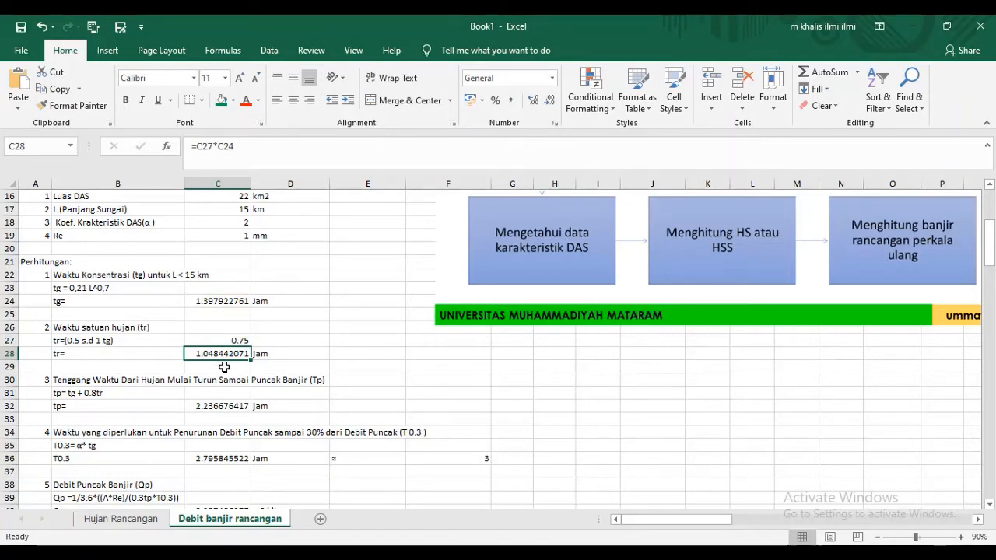
# - Inspect the time-to-peak (tp) formula in C32 that combines tg with 0.8 times tr
pyautogui.scroll(-1, 224, 366)
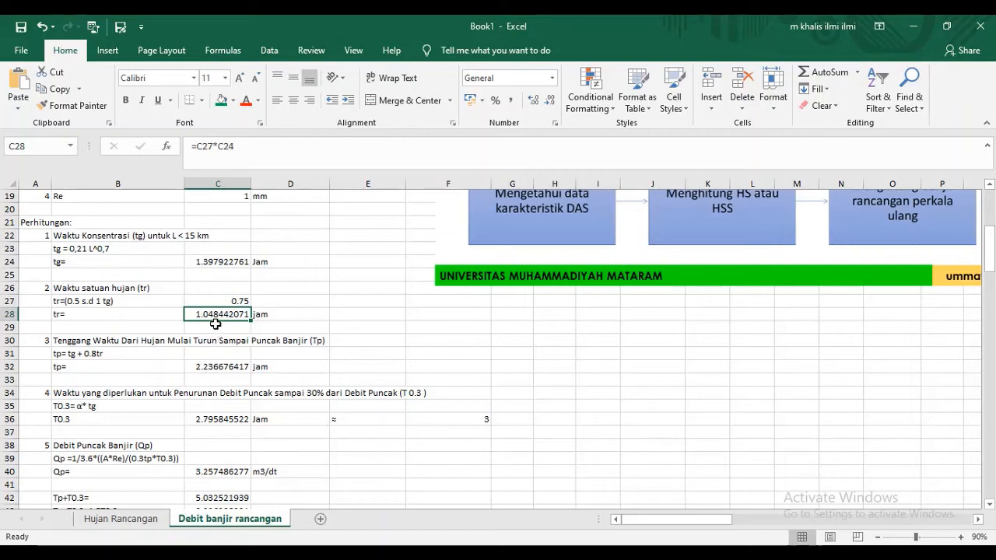
pyautogui.click(218, 367)
pyautogui.doubleClick(218, 366)
pyautogui.press('Escape')
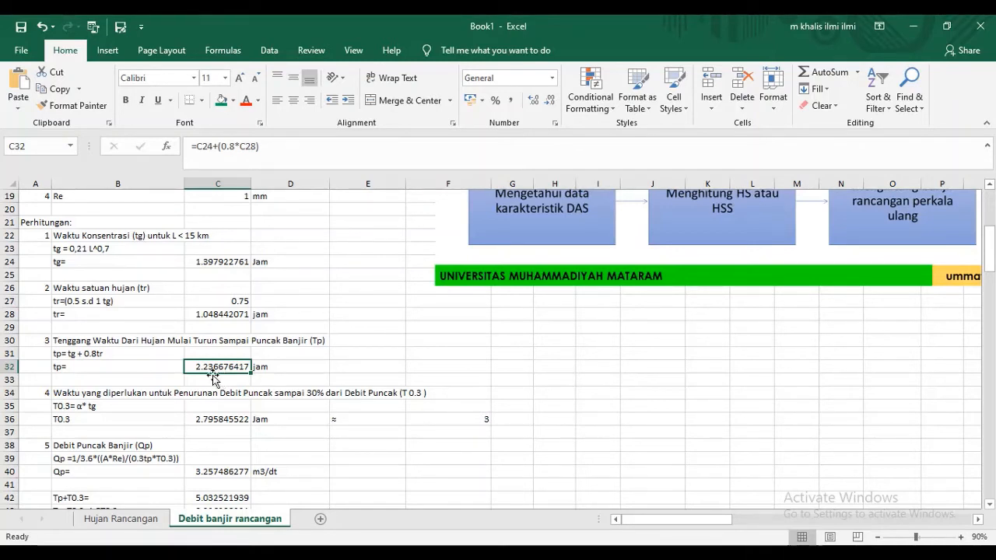
# - Inspect the T0.3 formula in C36 and trace it back to the catchment coefficient α and tg
pyautogui.scroll(-1, 225, 353)
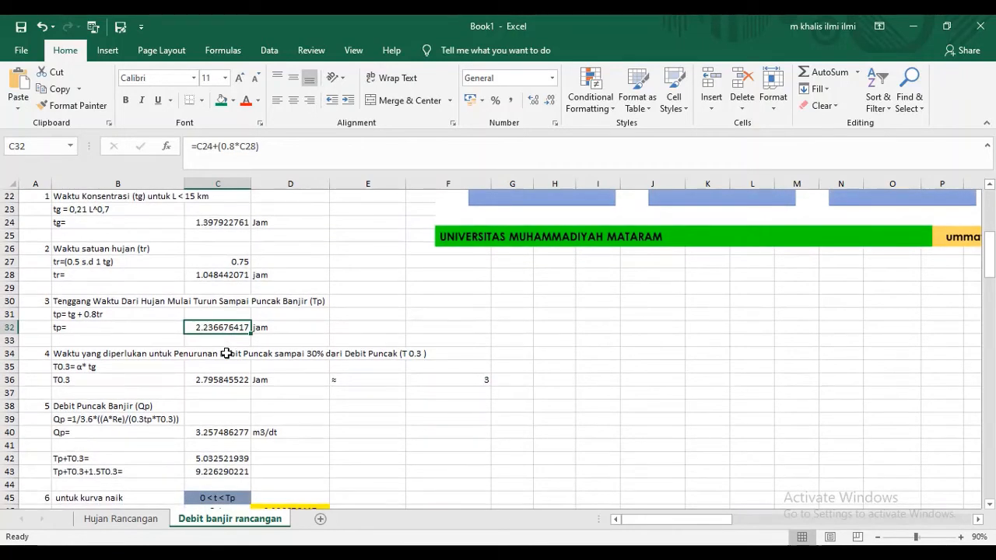
pyautogui.scroll(-1, 229, 350)
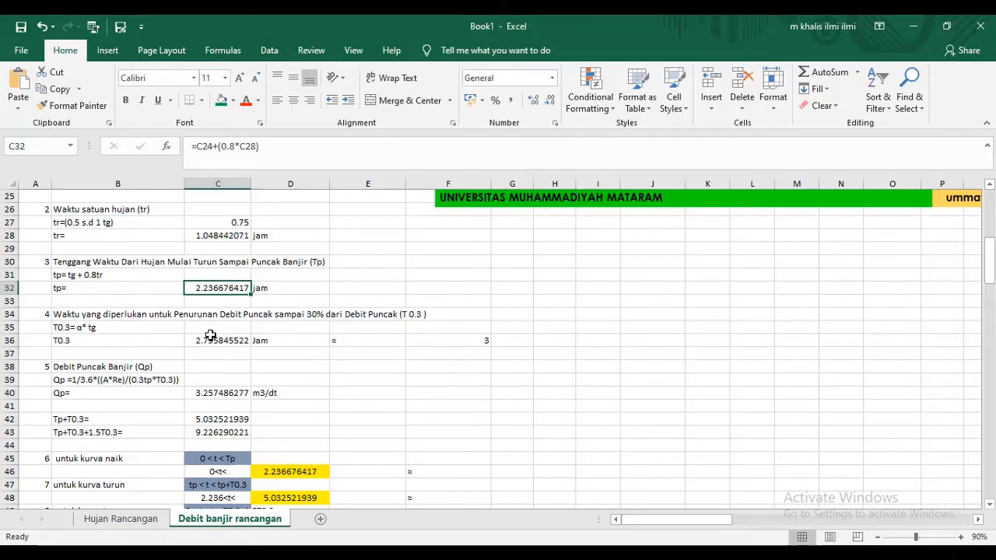
pyautogui.scroll(4, 210, 340)
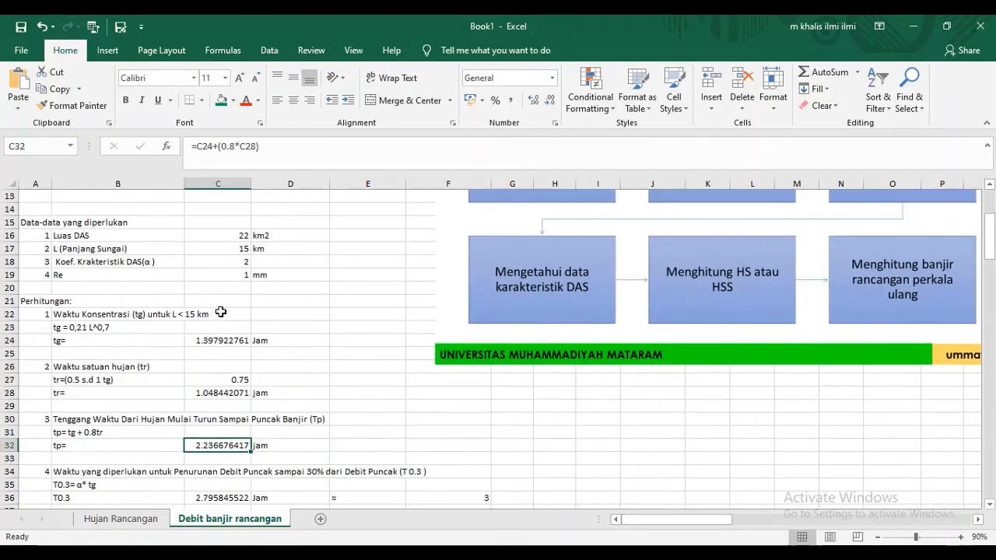
pyautogui.scroll(-6, 206, 270)
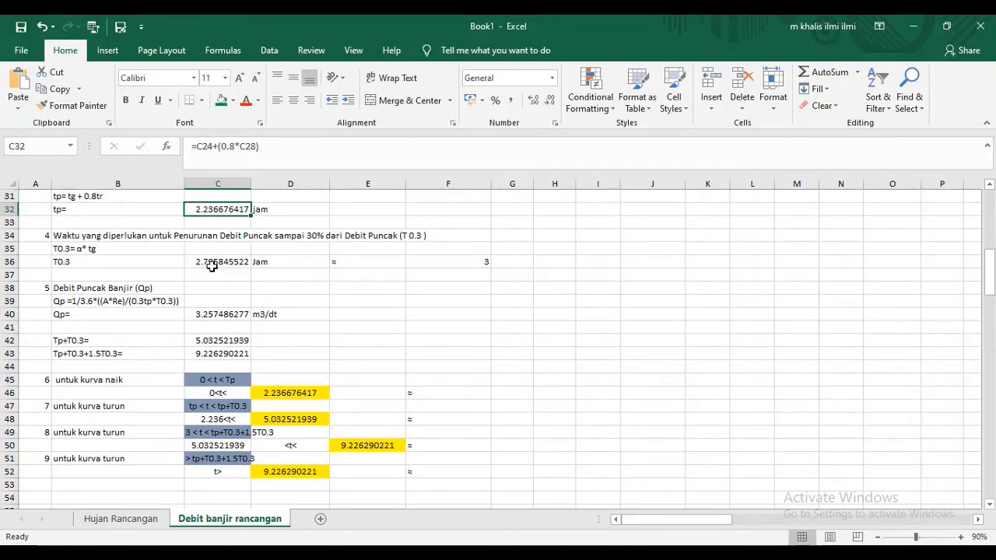
pyautogui.click(211, 263)
pyautogui.doubleClick(211, 263)
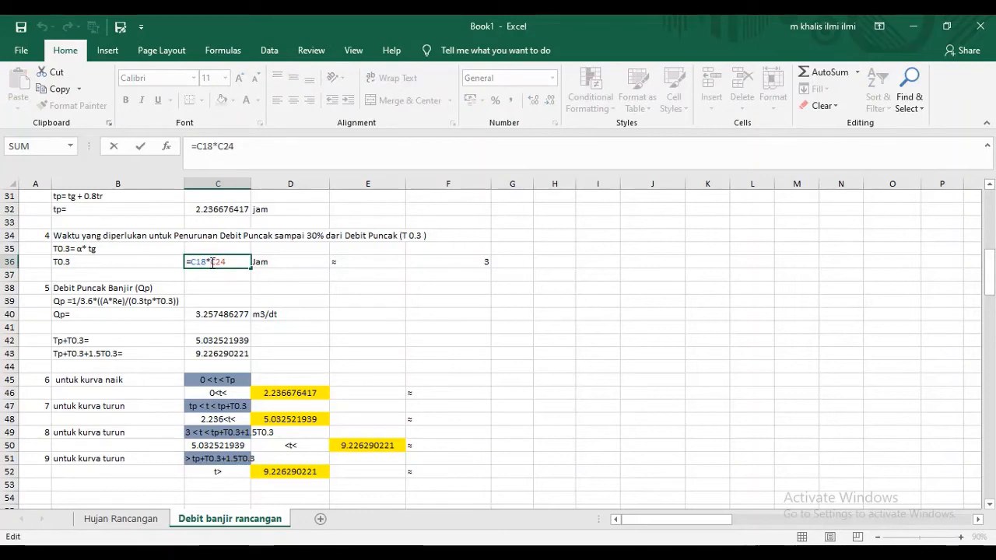
pyautogui.press('Escape')
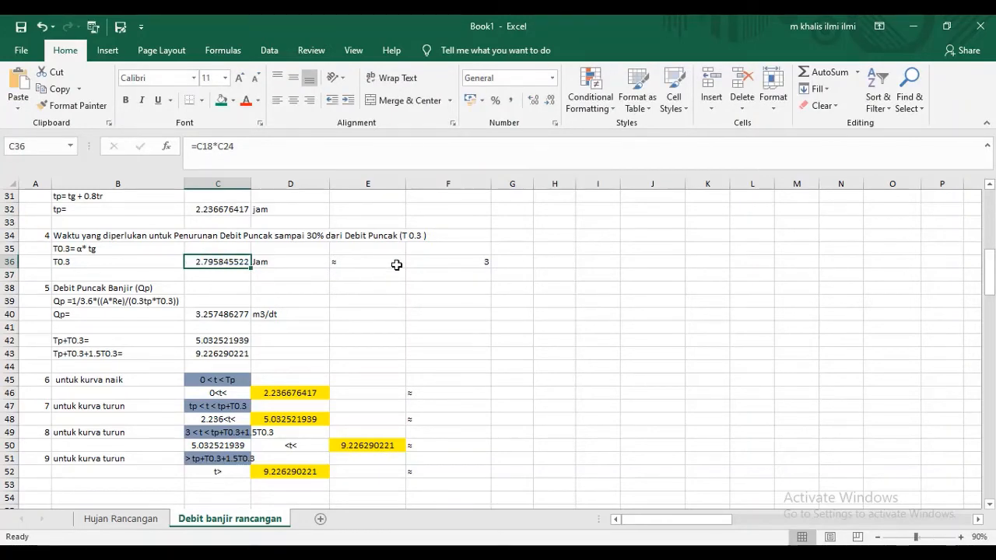
# - Check the rounded T0.3 value in F36 and go back over the tg, tr and tp formulas above it
pyautogui.scroll(4, 397, 264)
pyautogui.scroll(-3, 482, 262)
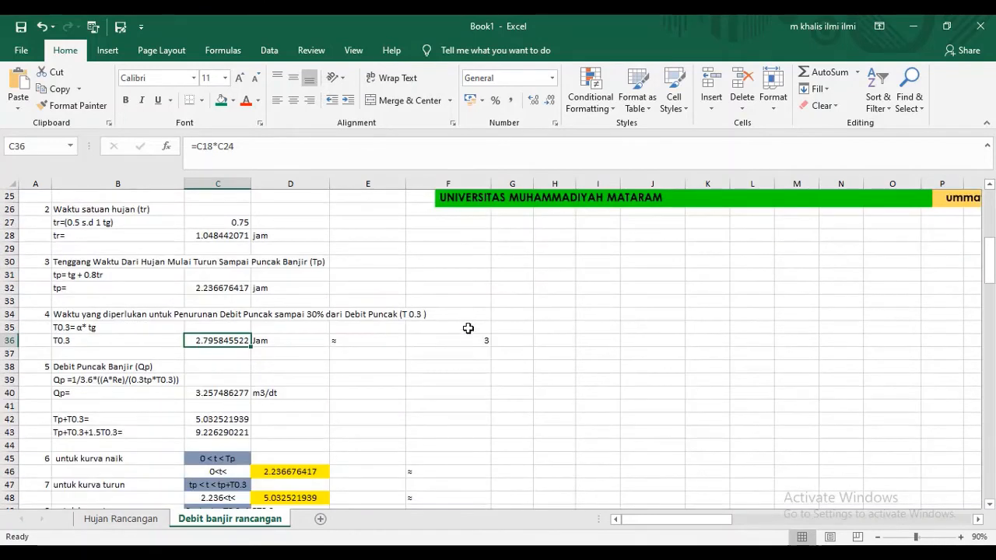
pyautogui.scroll(4, 467, 334)
pyautogui.scroll(-1, 465, 334)
pyautogui.scroll(-1, 465, 334)
pyautogui.click(471, 416)
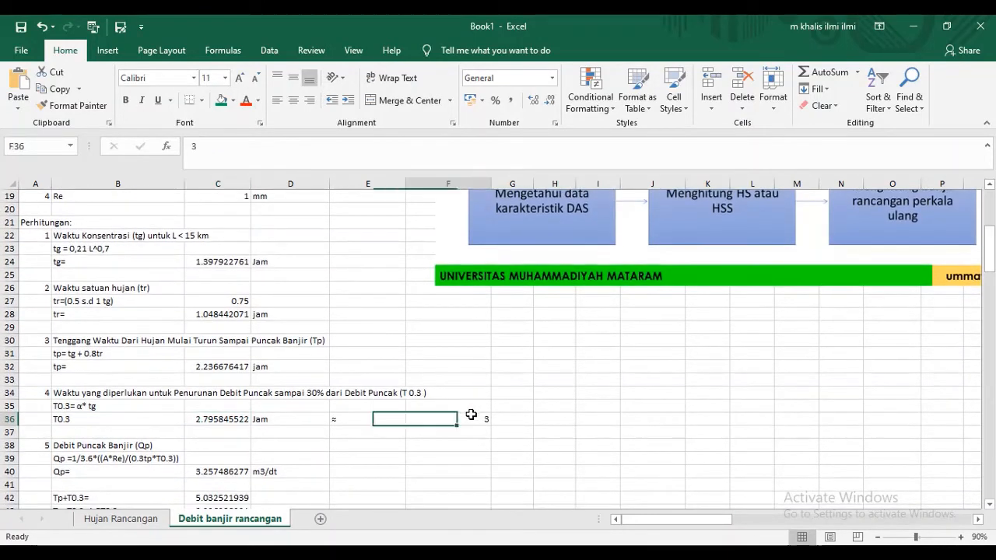
pyautogui.scroll(-3, 463, 416)
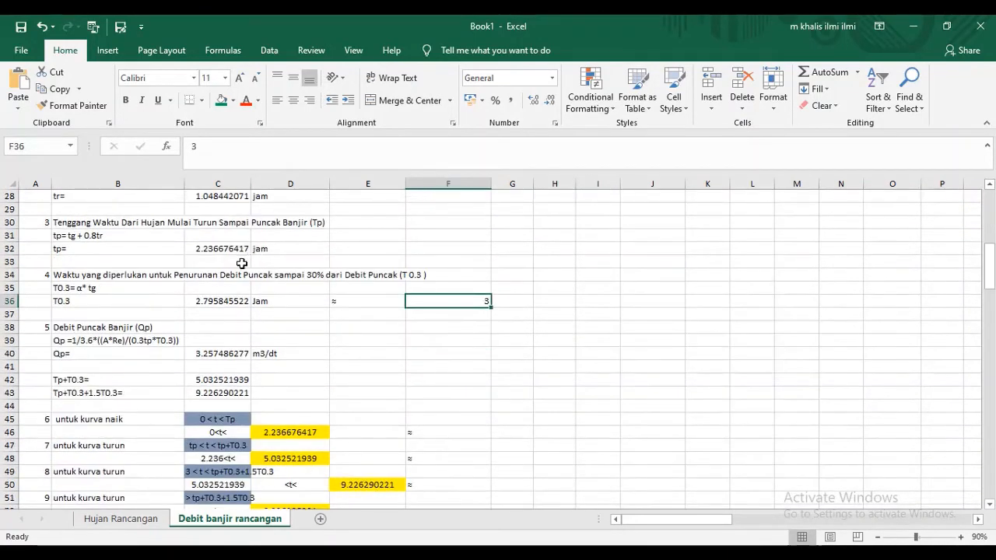
pyautogui.scroll(4, 90, 291)
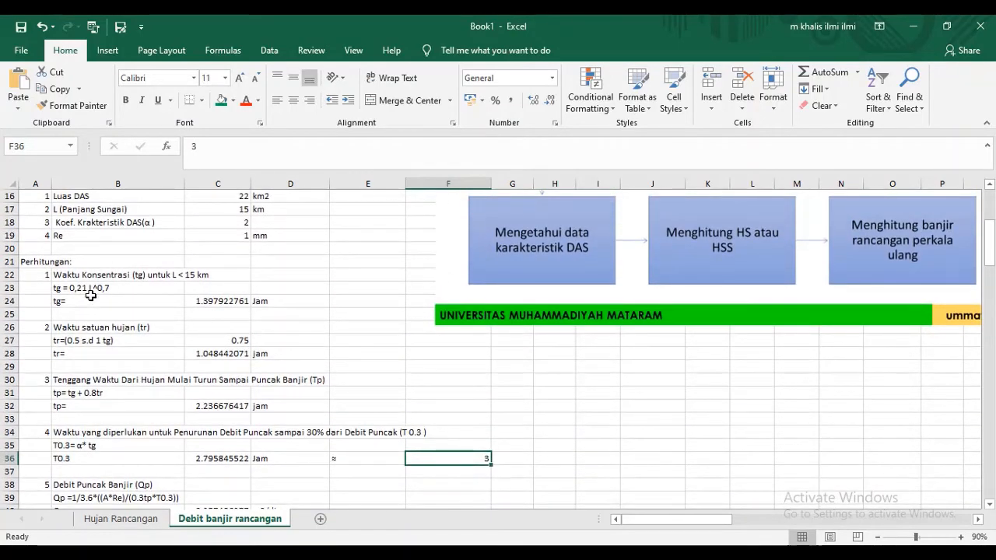
pyautogui.scroll(-2, 90, 296)
pyautogui.scroll(-1, 91, 295)
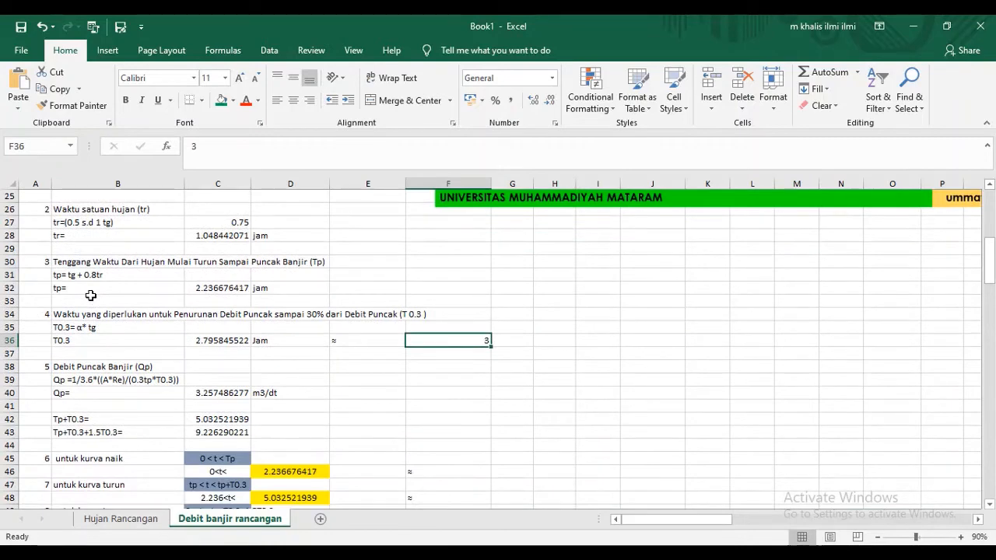
# - Add the label "asal angka 3.6" in E39 beside the peak discharge (Qp) formula
pyautogui.scroll(-1, 90, 296)
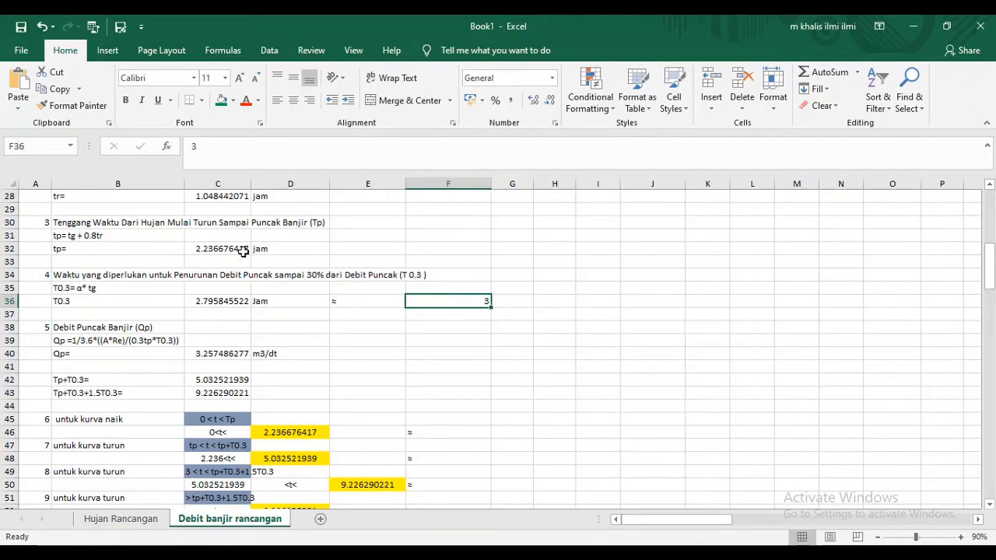
pyautogui.scroll(3, 242, 272)
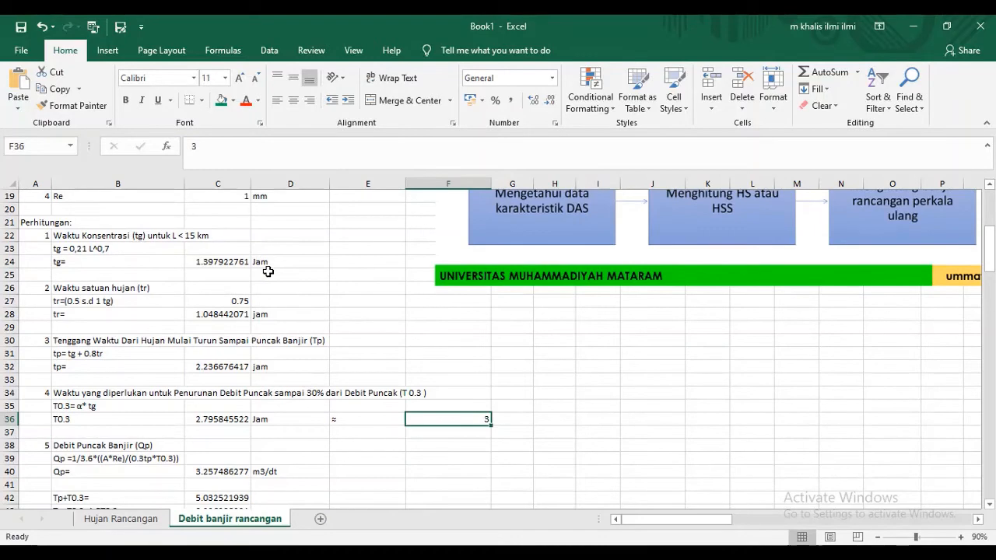
pyautogui.scroll(-3, 146, 394)
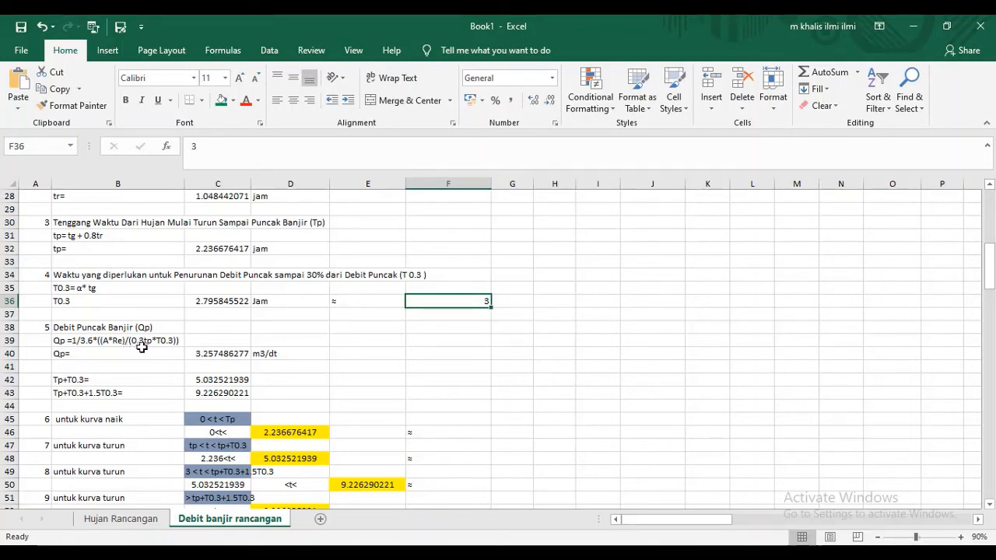
pyautogui.click(364, 339)
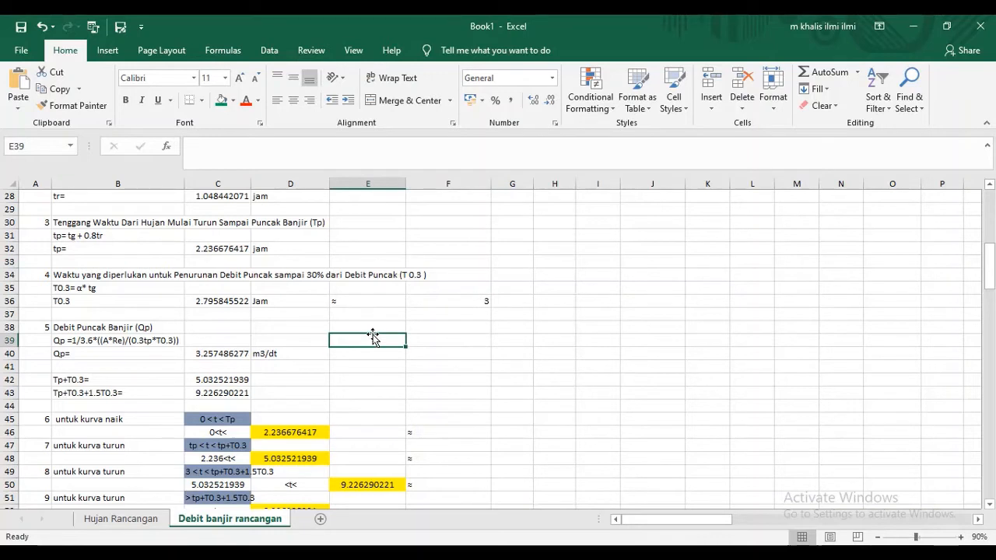
pyautogui.write('asa')
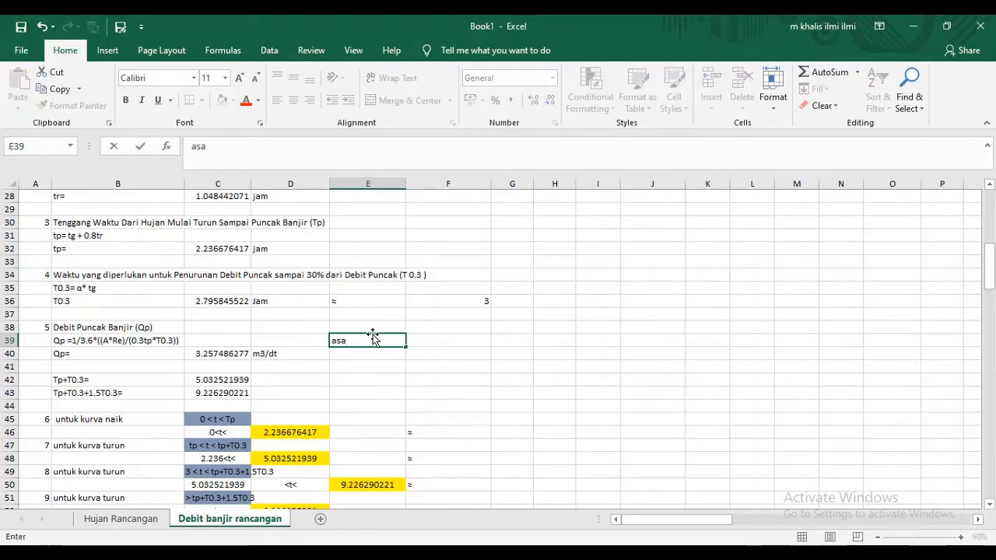
pyautogui.write('l')
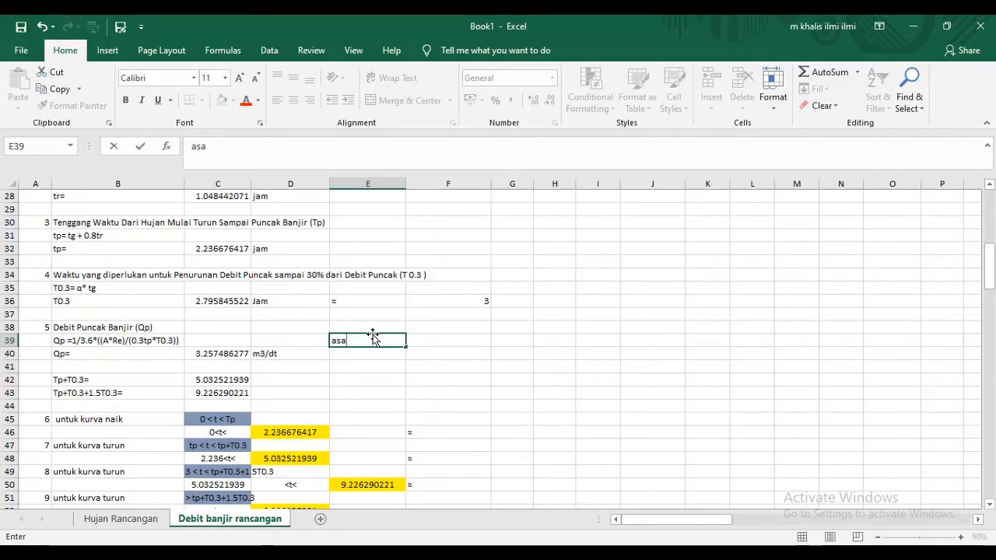
pyautogui.write('angka')
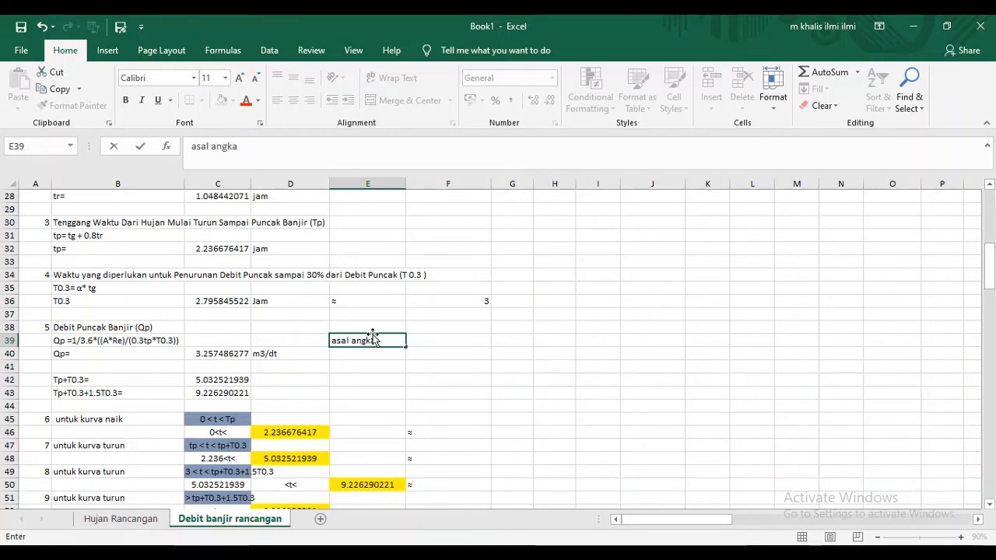
pyautogui.write(' 3.6')
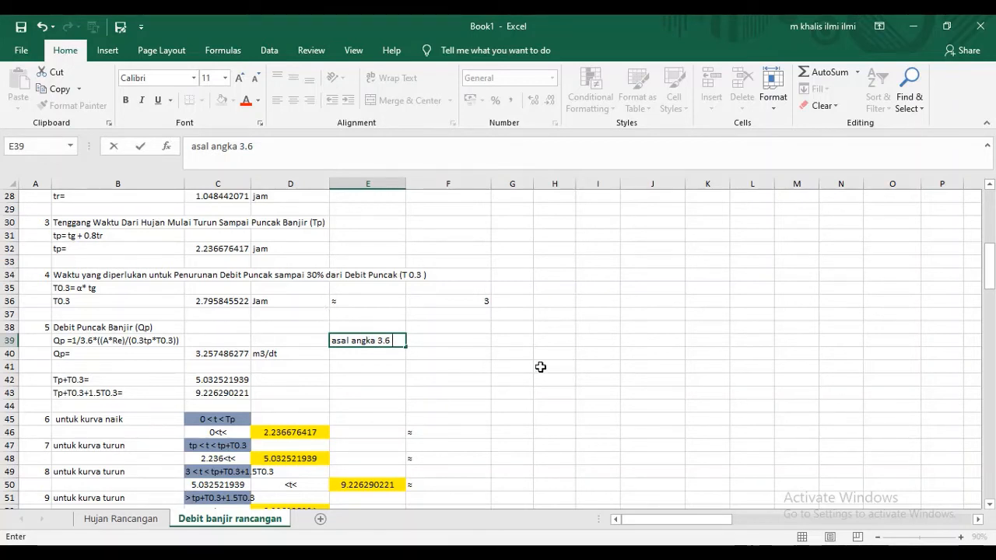
# - Enter the source unit km2*mm/jam as text in F39
pyautogui.click(470, 336)
pyautogui.write('=')
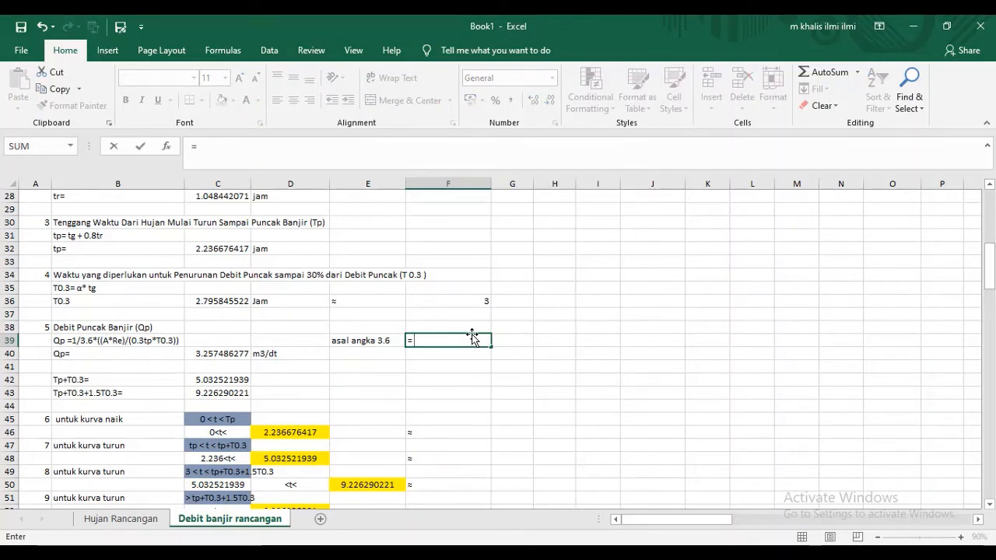
pyautogui.write(' km2')
pyautogui.press('BackSpace')
pyautogui.press('BackSpace')
pyautogui.press('BackSpace')
pyautogui.press('BackSpace')
pyautogui.press('BackSpace')
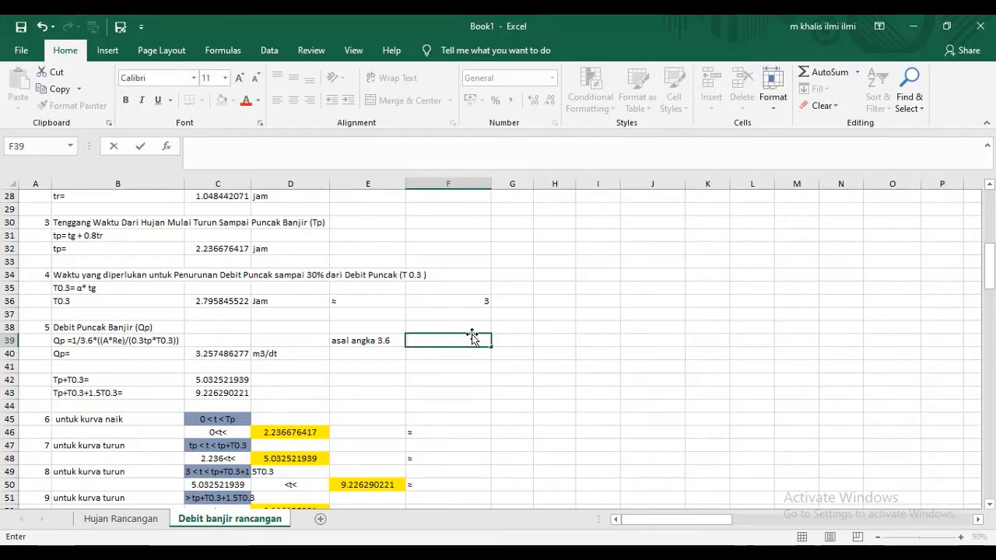
pyautogui.write('km2')
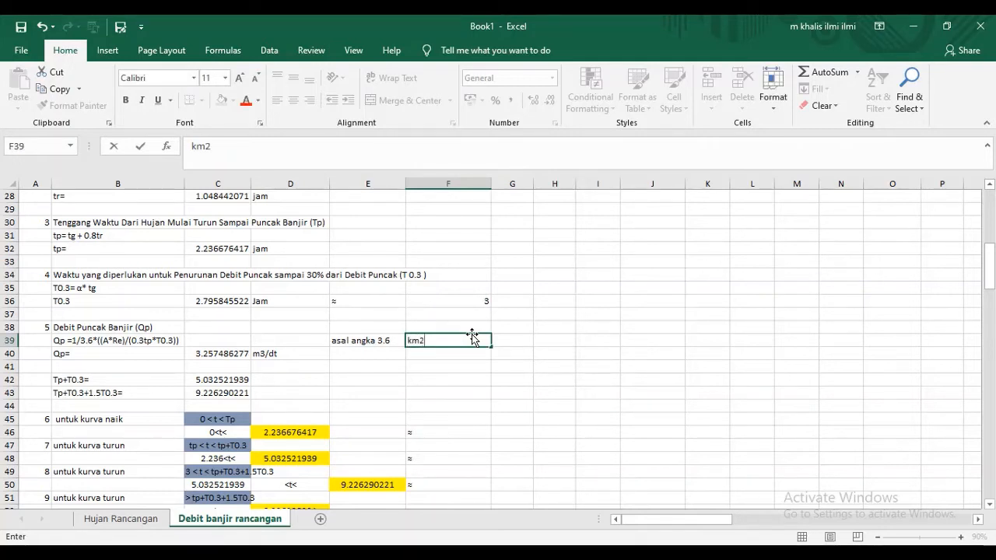
pyautogui.write('*mm')
pyautogui.write('/jam')
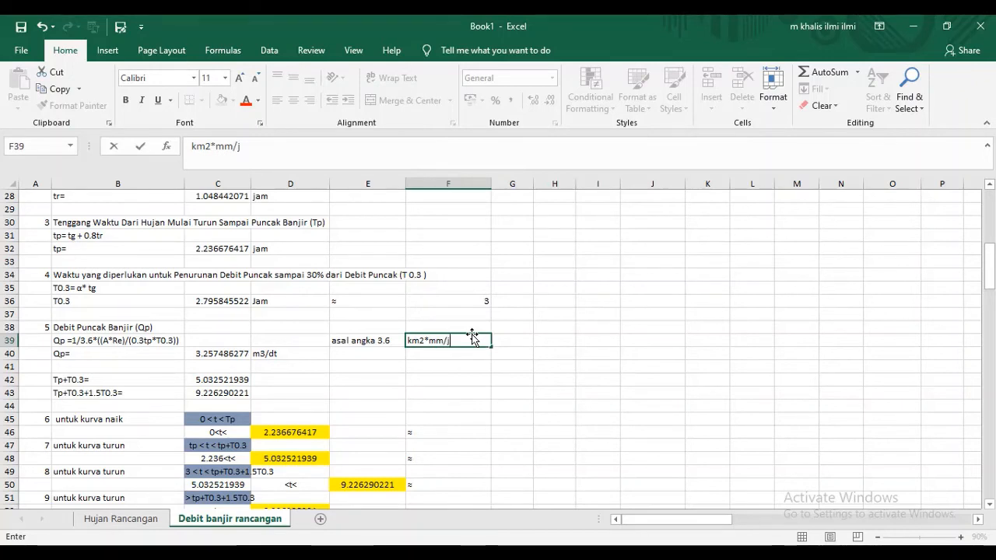
# - Try to enter the arrow --> in G39 and remove the cell references accidentally added to it
pyautogui.click(520, 340)
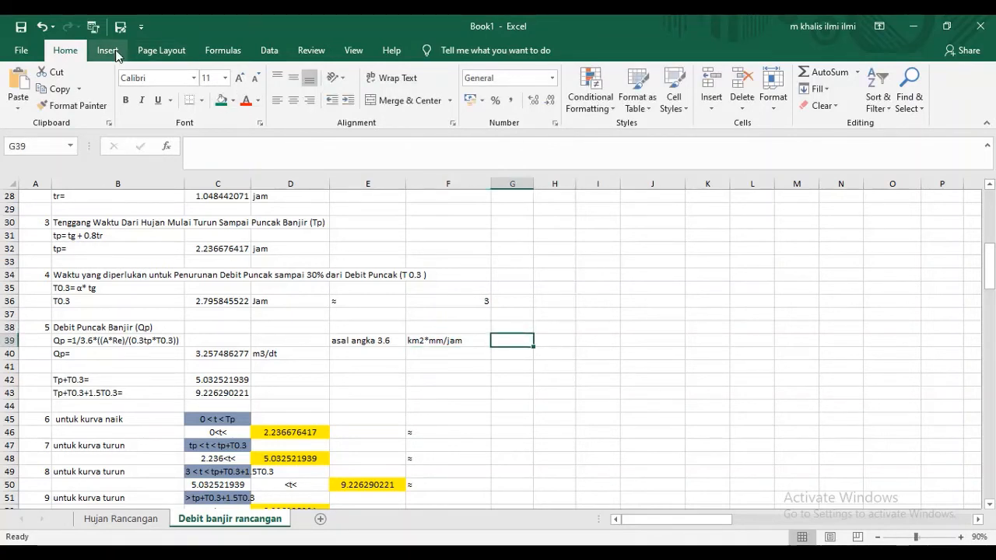
pyautogui.write('-->')
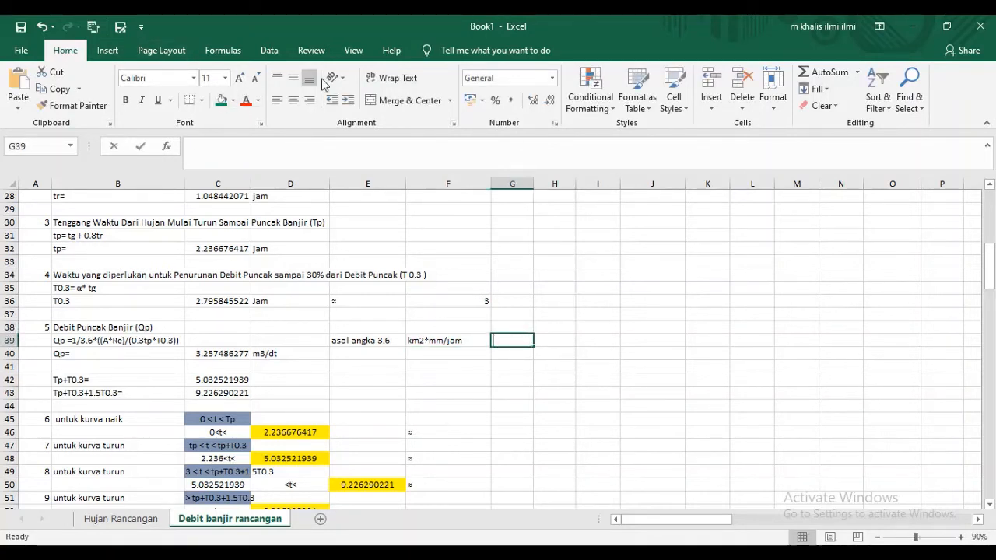
pyautogui.click(565, 341)
pyautogui.press('BackSpace')
pyautogui.press('BackSpace')
pyautogui.press('BackSpace')
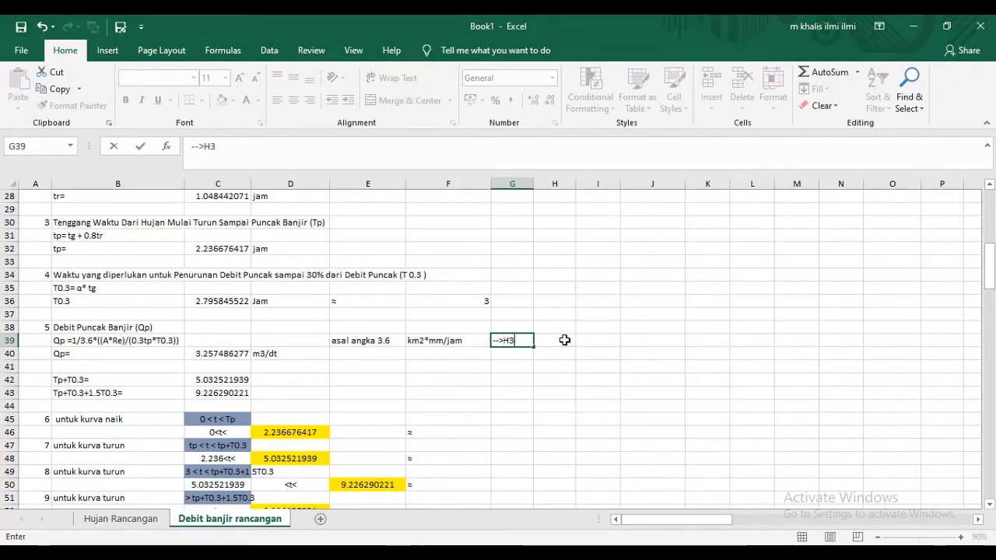
pyautogui.press('Return')
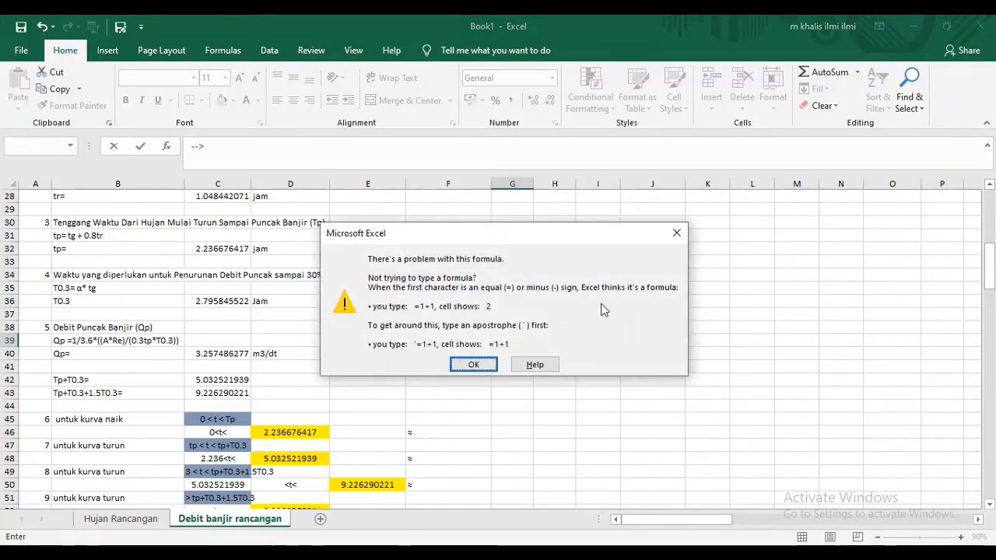
pyautogui.click(677, 233)
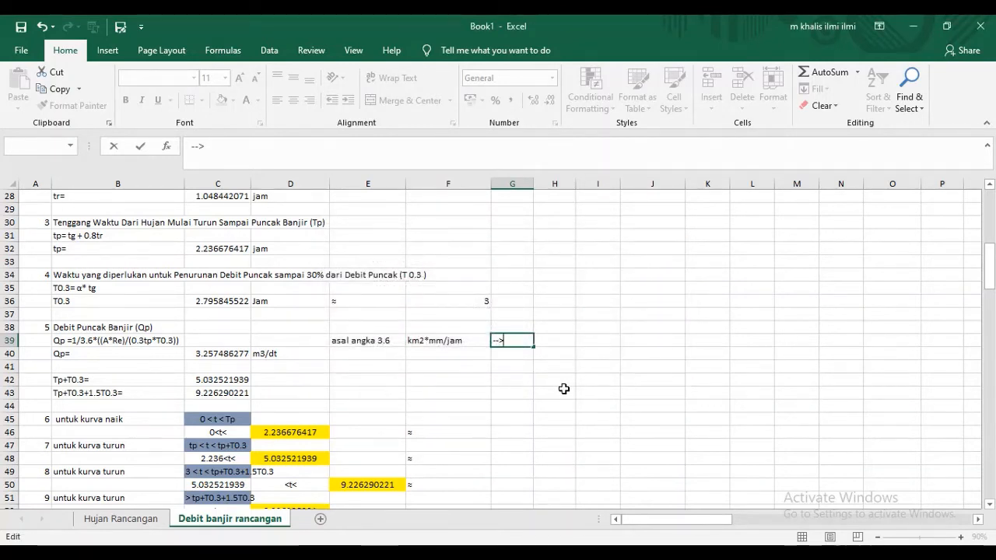
pyautogui.press('Return')
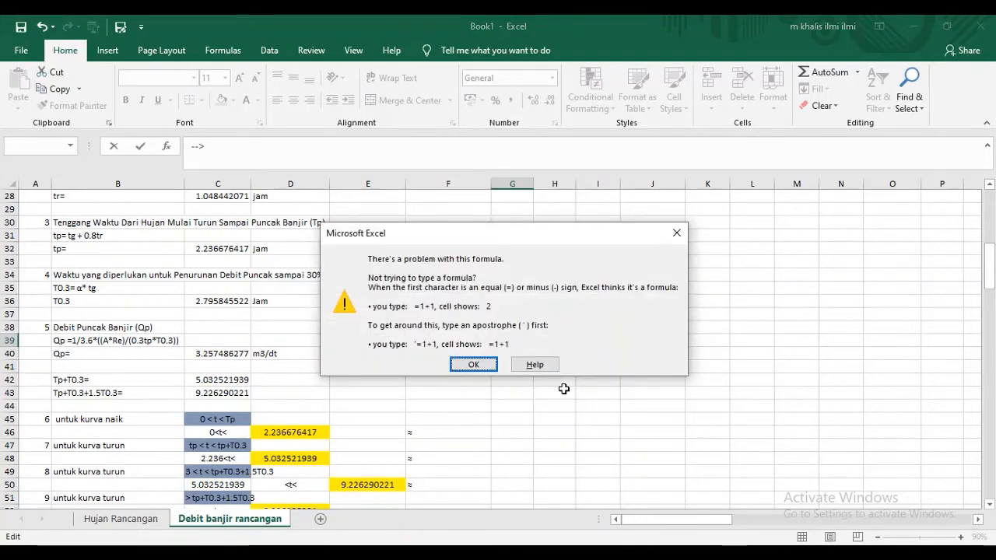
pyautogui.click(472, 365)
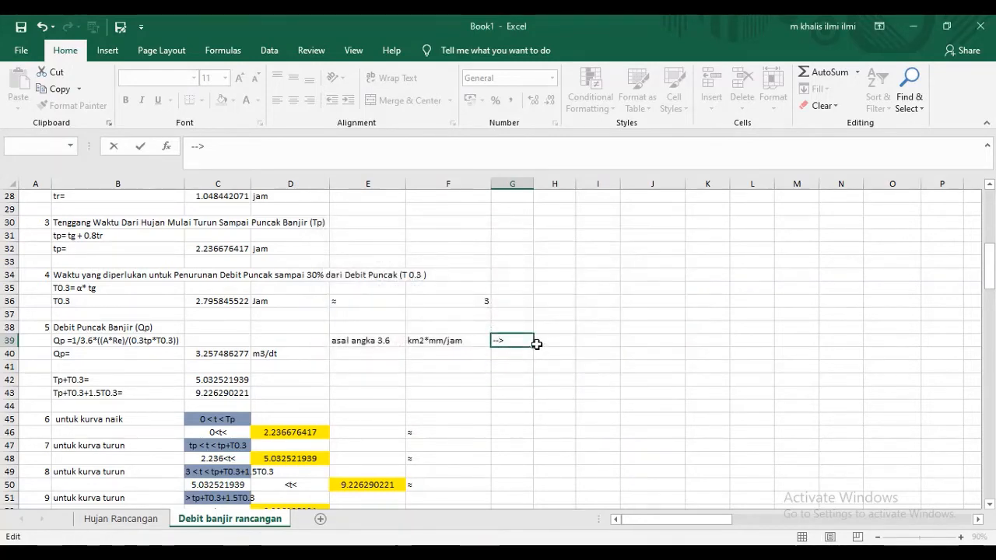
pyautogui.click(562, 301)
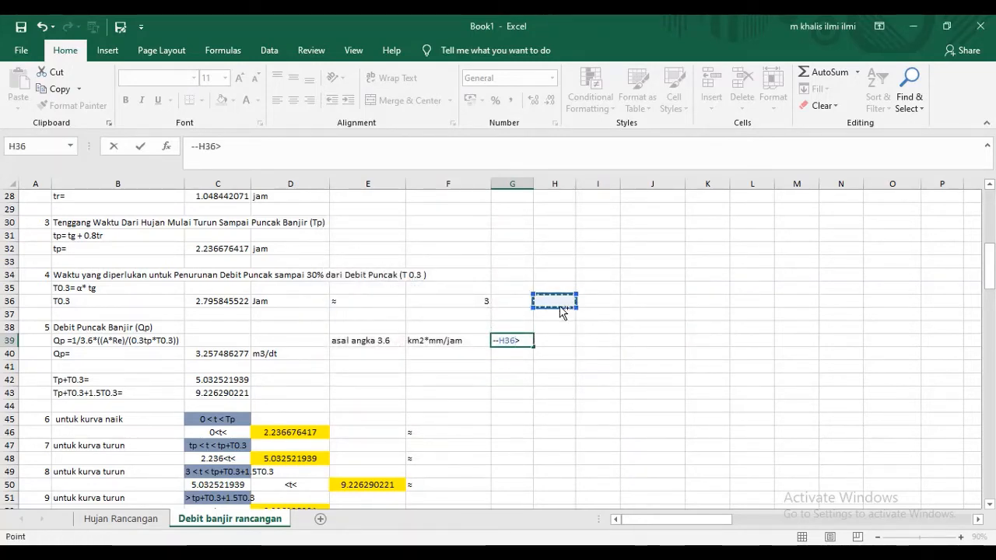
pyautogui.hotkey('ctrl', 'z')
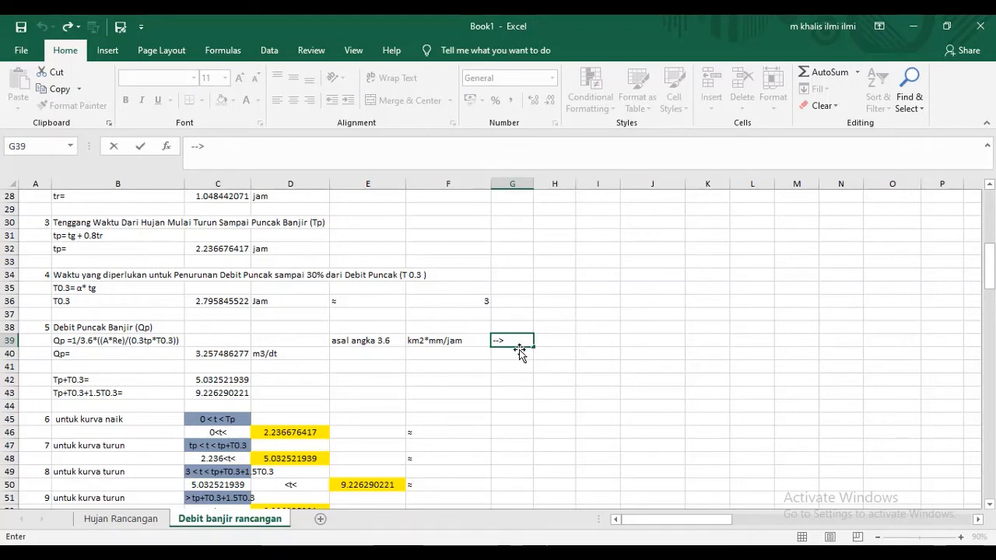
# - Prefix the arrow in G39 with an apostrophe to store it as plain text
pyautogui.click(523, 340)
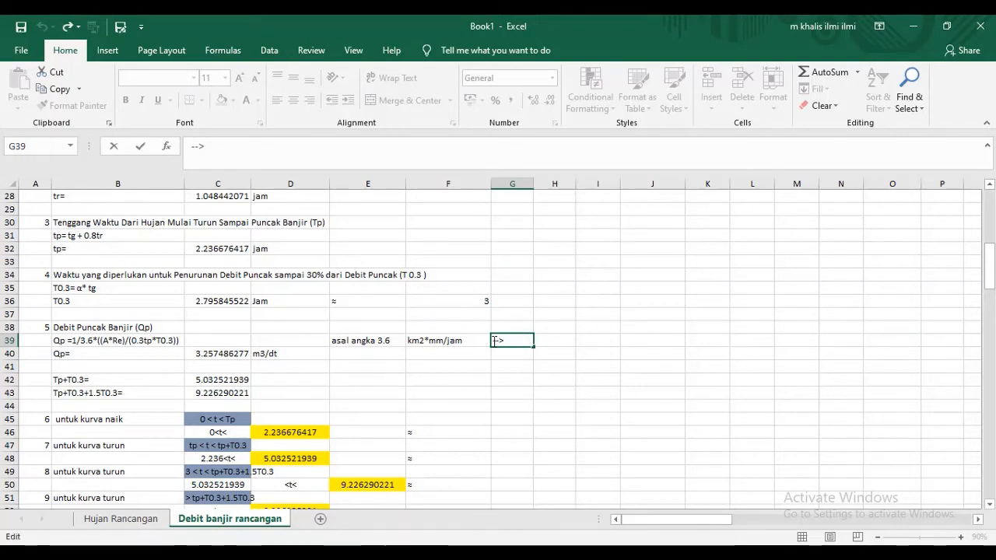
pyautogui.write('@')
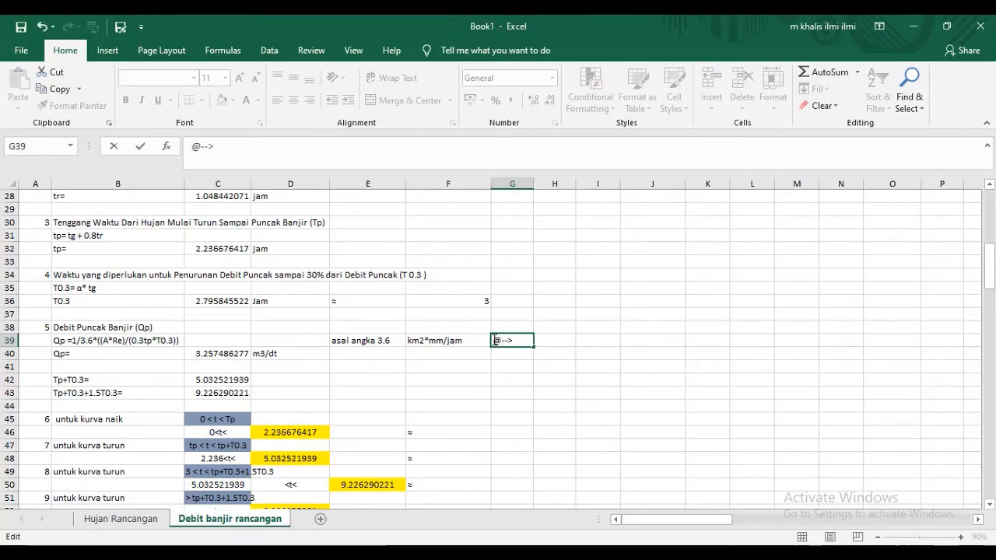
pyautogui.press('BackSpace')
pyautogui.write("'")
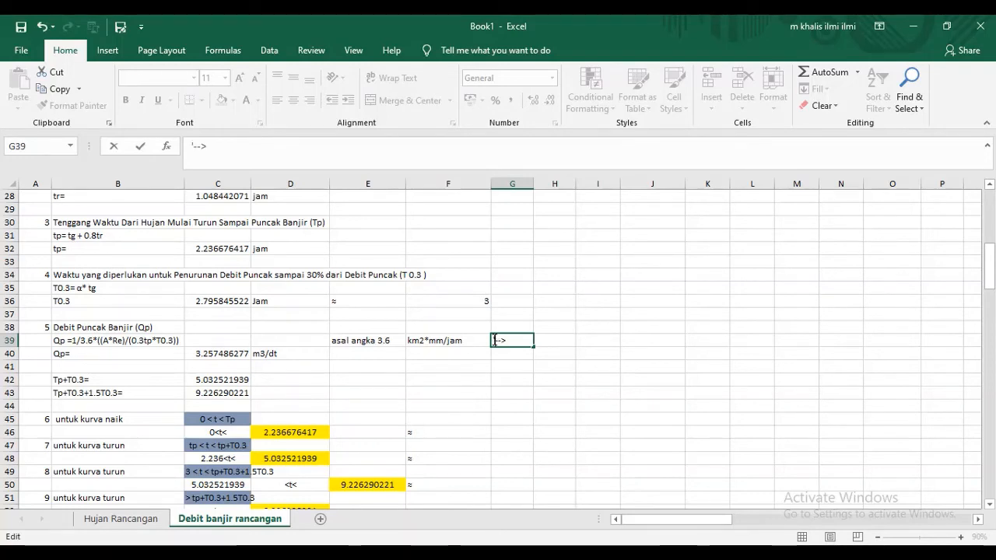
# - Enter the target unit m3/dt in H39 after the arrow
pyautogui.click(540, 346)
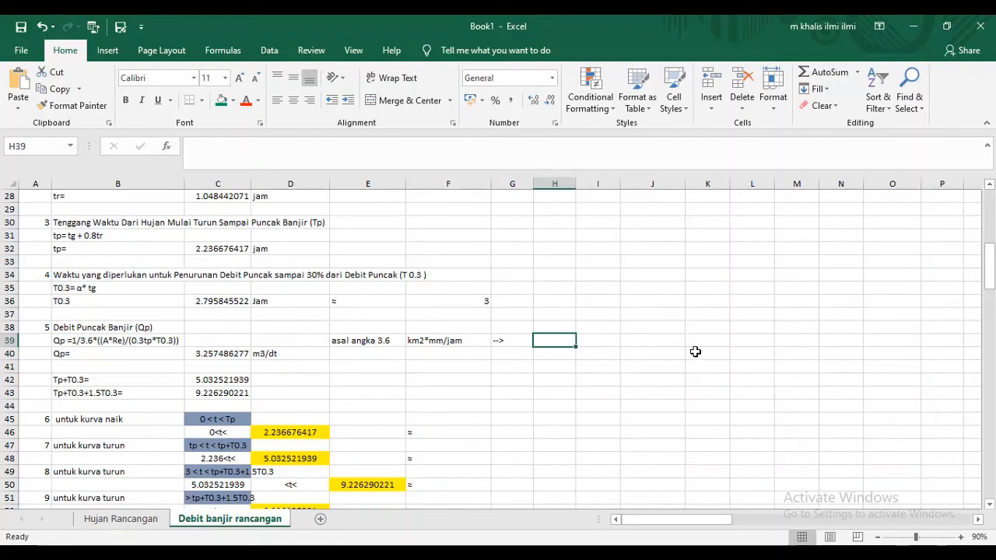
pyautogui.write('m3/dt')
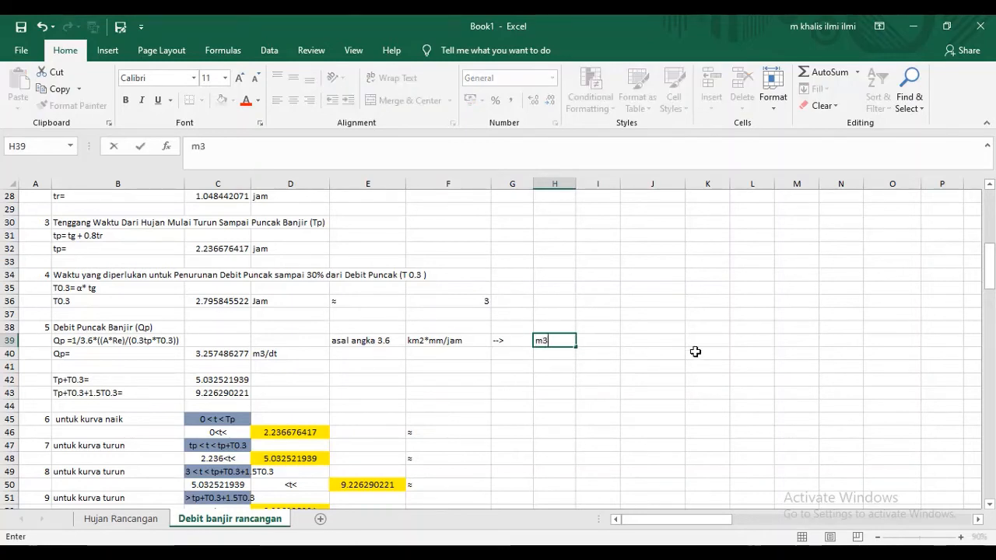
pyautogui.click(644, 378)
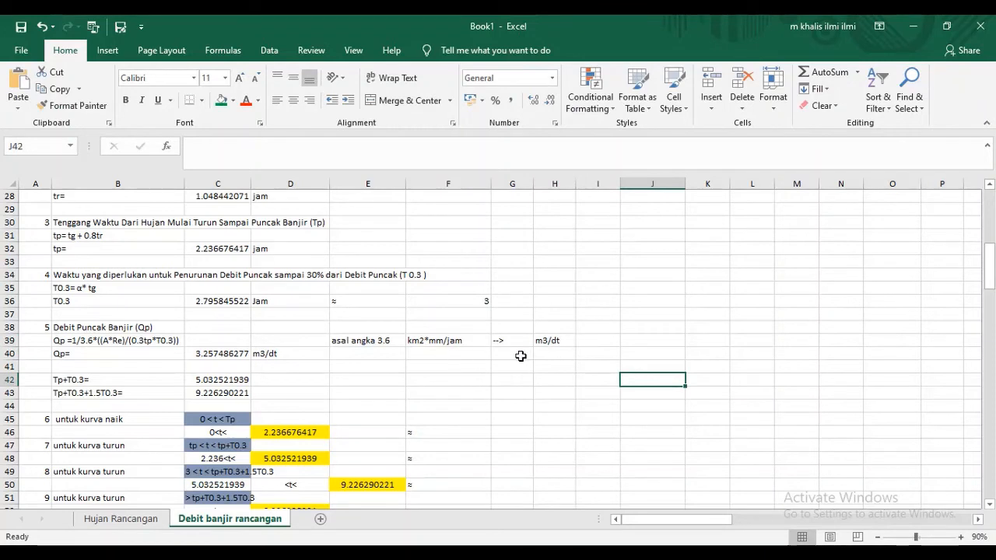
# - Start the unit conversion as plain text in H40 with '=10^6*10^-3/
pyautogui.click(450, 356)
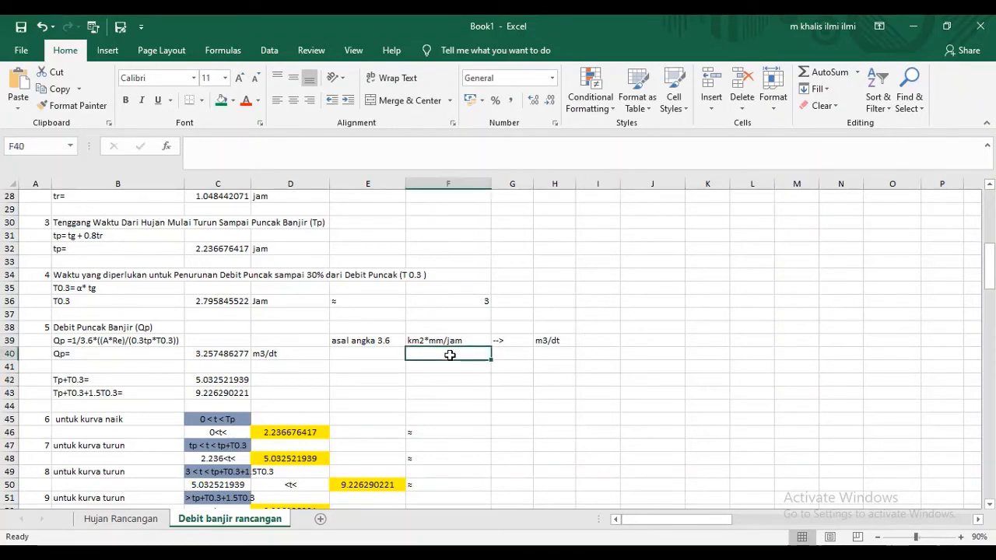
pyautogui.click(551, 352)
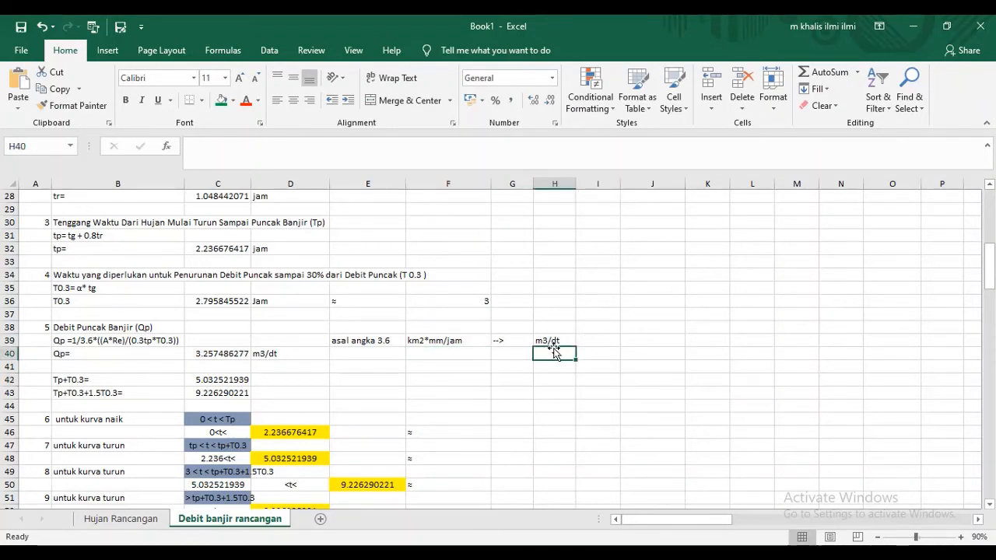
pyautogui.write("'=")
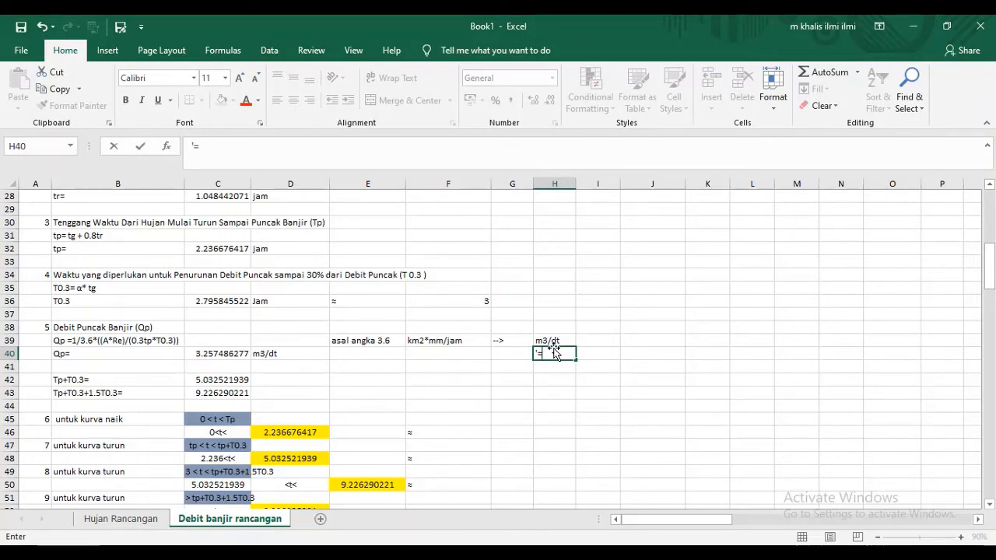
pyautogui.write('10')
pyautogui.write('^6*')
pyautogui.write('10')
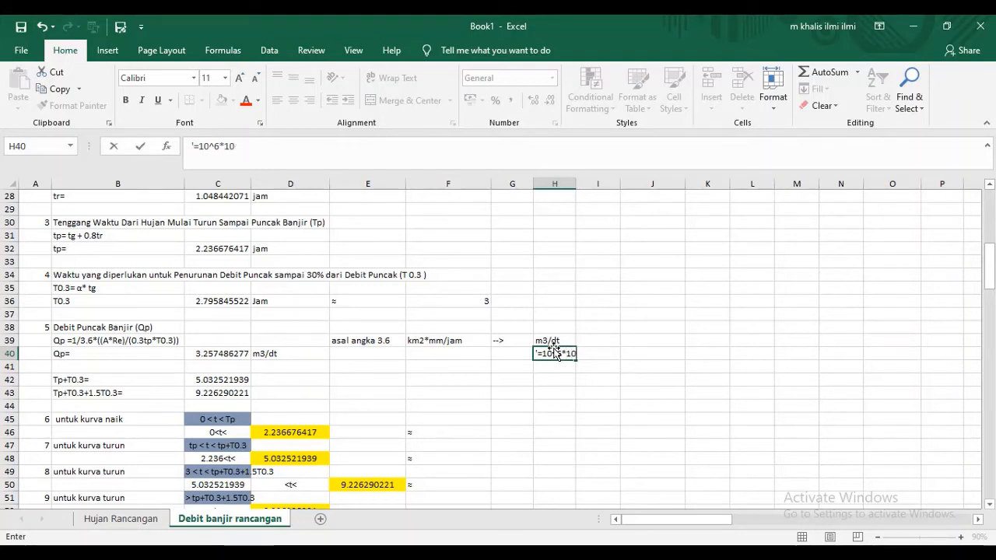
pyautogui.write('^-3/')
# - Complete the plain-text unit conversion in H40 by bracketing the powers and adding the divisor, so it reads '=(10^6*10^-3)/3600dtk
pyautogui.press('Left')
pyautogui.write(')')
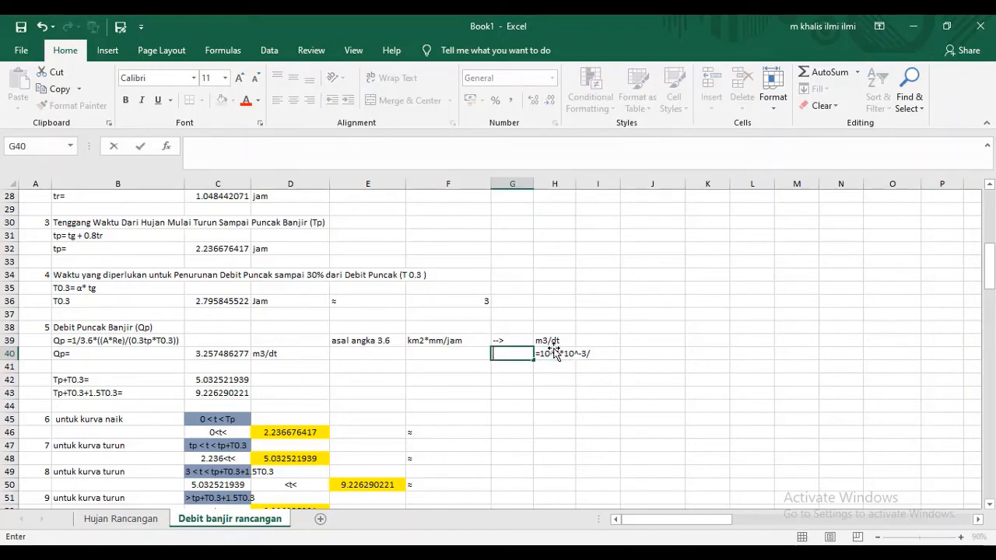
pyautogui.press('Escape')
pyautogui.click(543, 355)
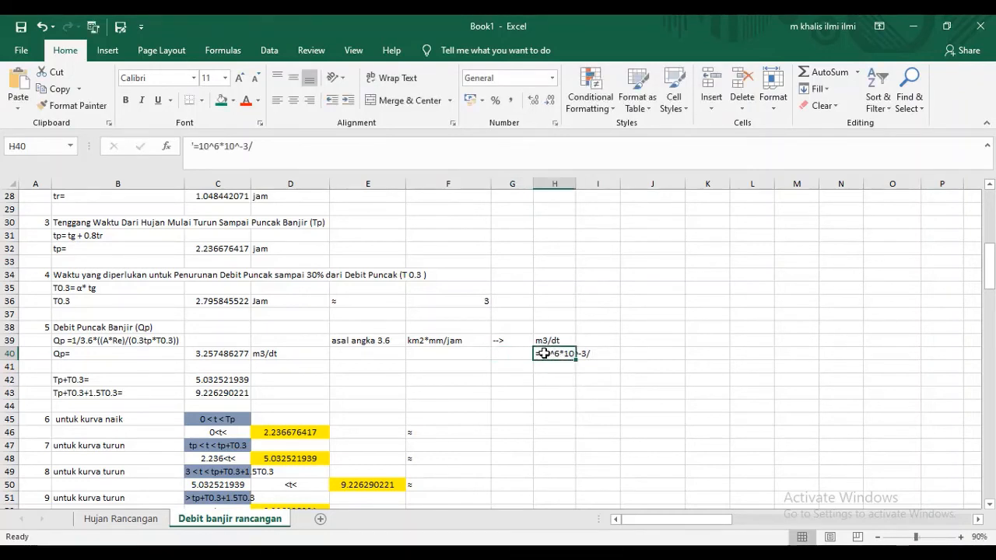
pyautogui.doubleClick(543, 354)
pyautogui.write('(')
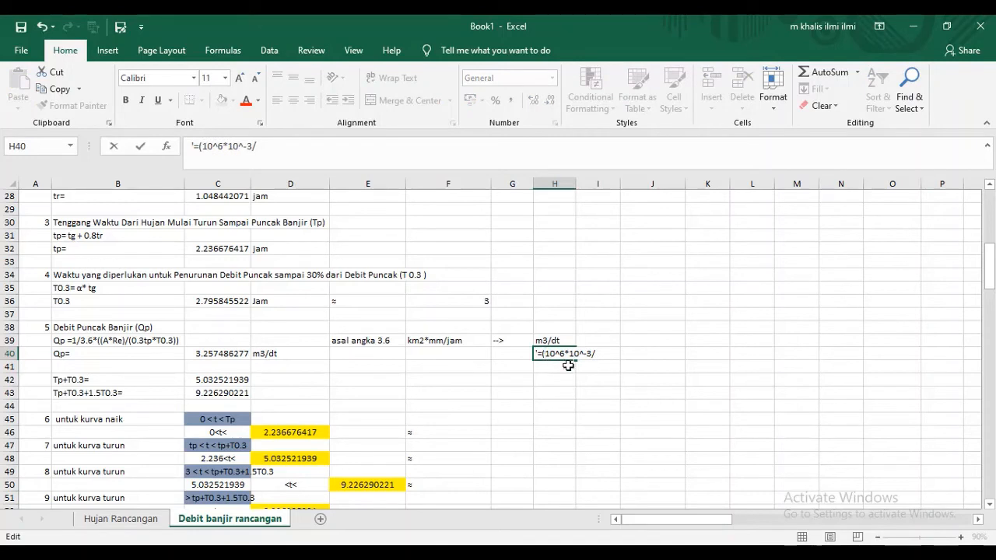
pyautogui.click(594, 356)
pyautogui.write(')')
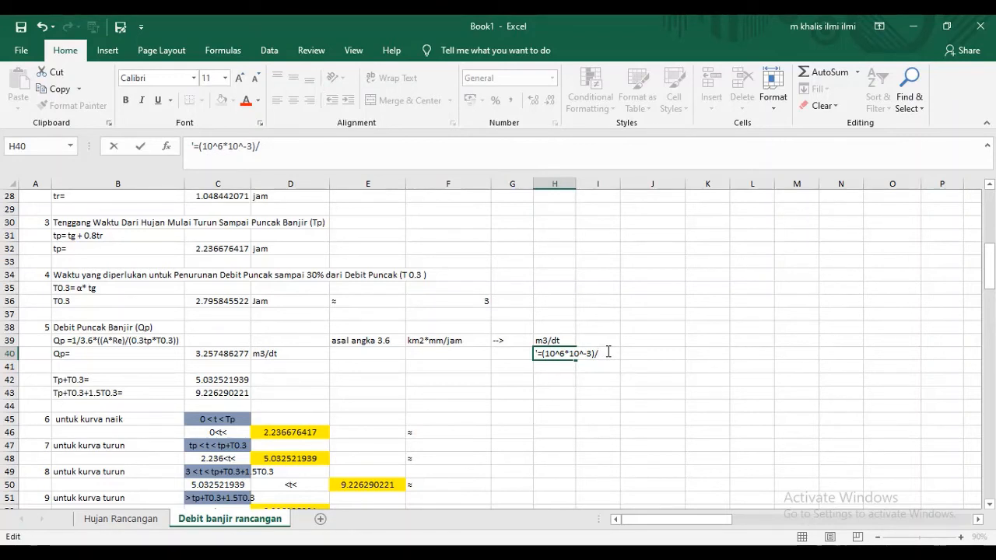
pyautogui.write('600')
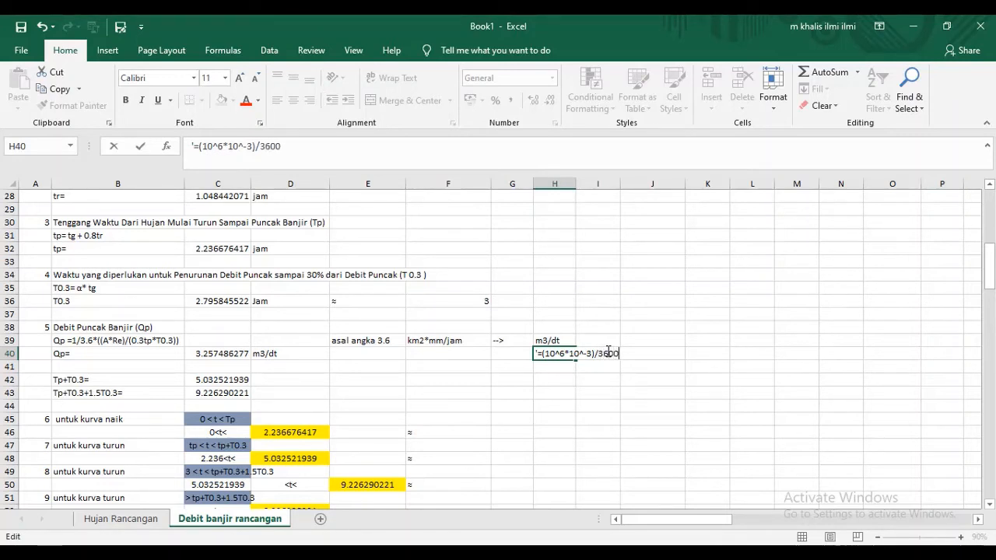
pyautogui.write('dtk')
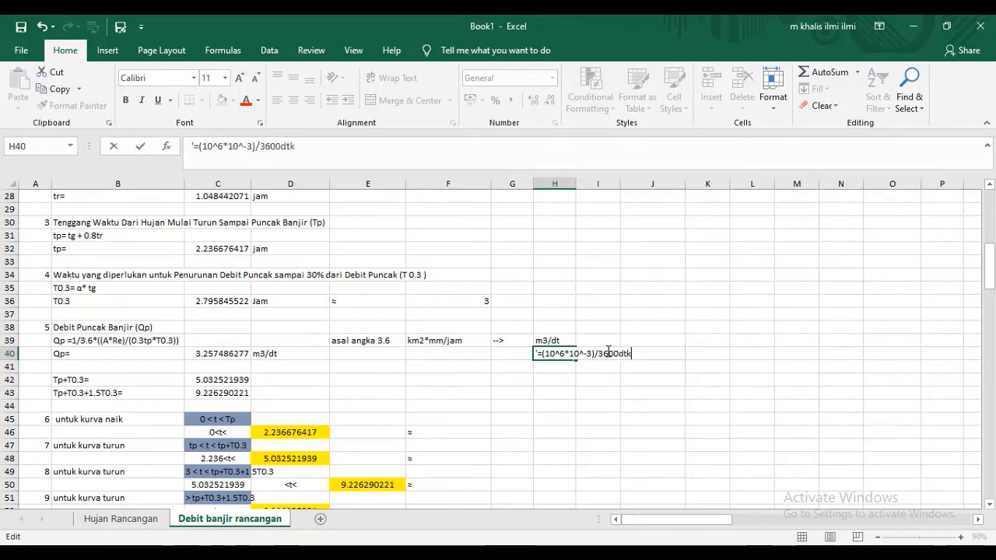
pyautogui.press('Return')
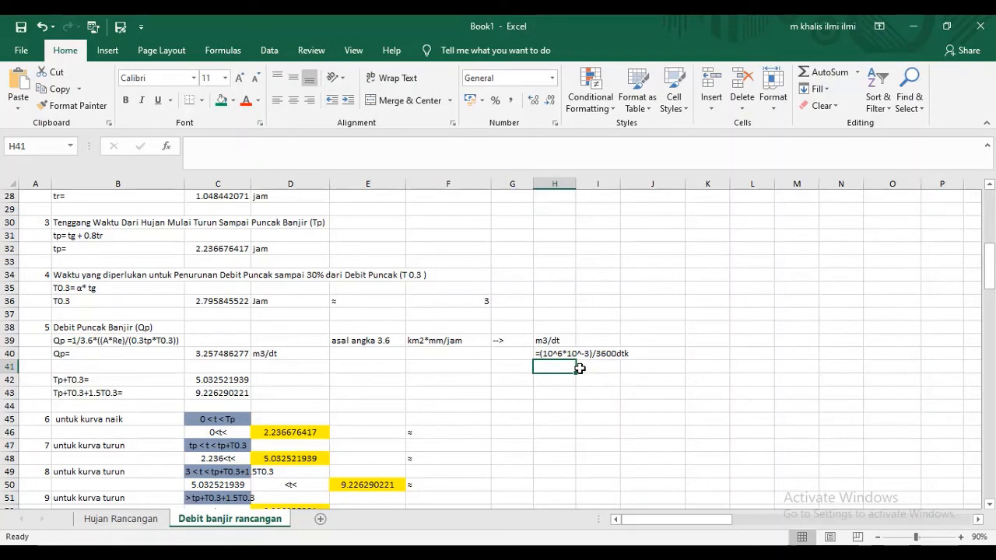
# - Enter the simplified conversion '=10^3/3600 as plain text in H41
pyautogui.write('=')
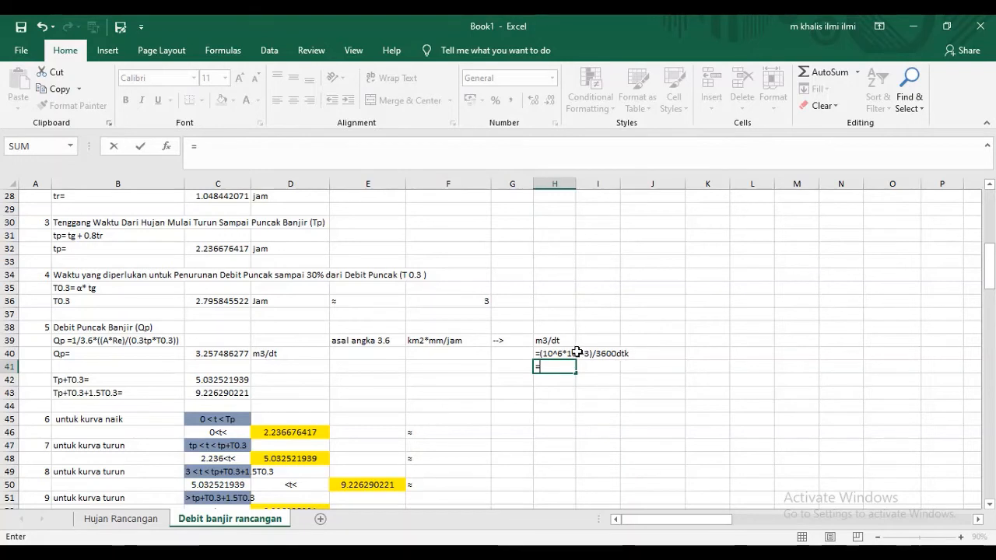
pyautogui.click(548, 364)
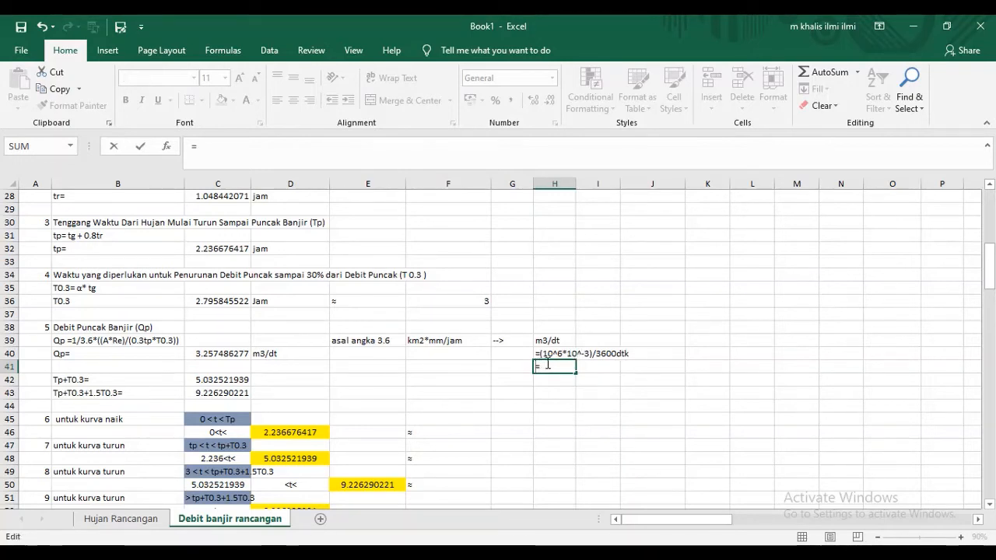
pyautogui.write("'")
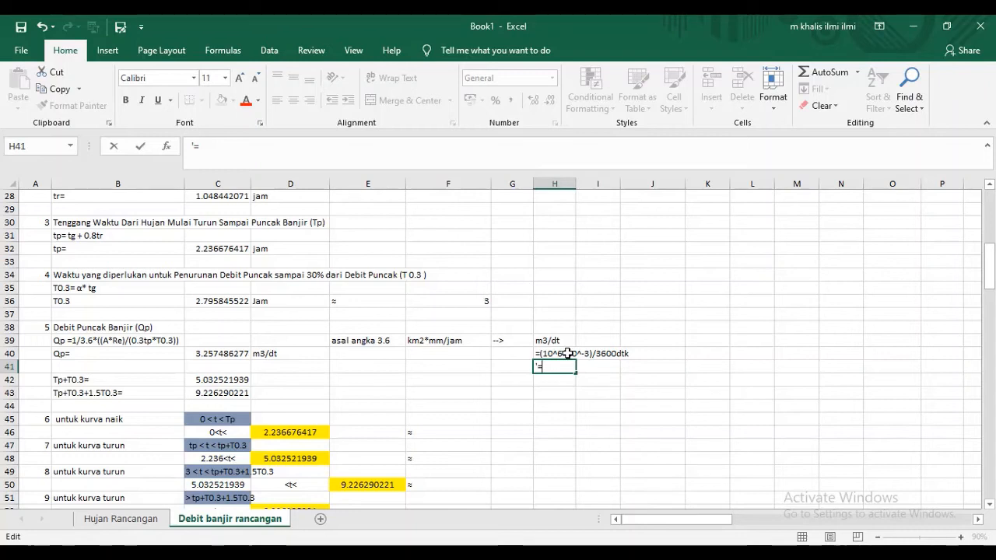
pyautogui.write('10')
pyautogui.write('^3')
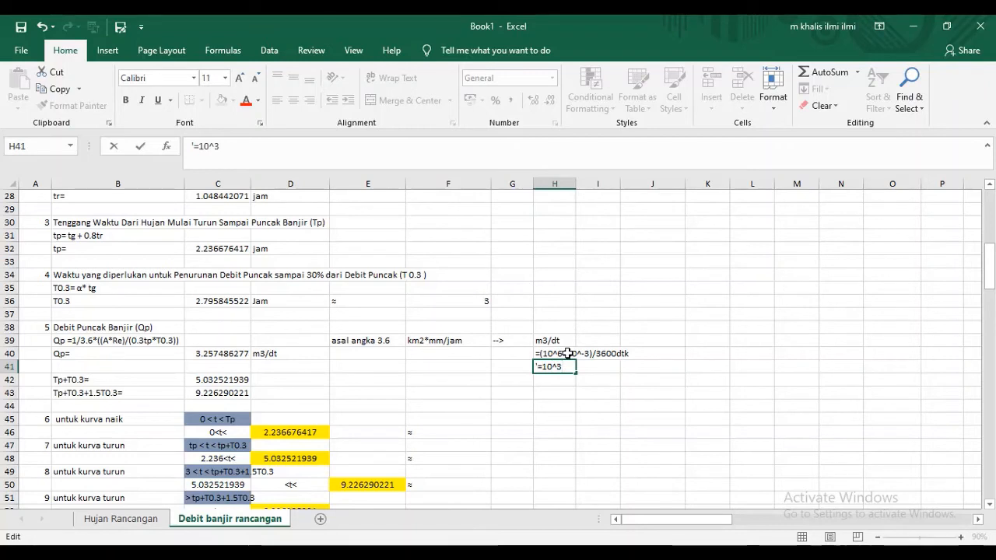
pyautogui.write('/')
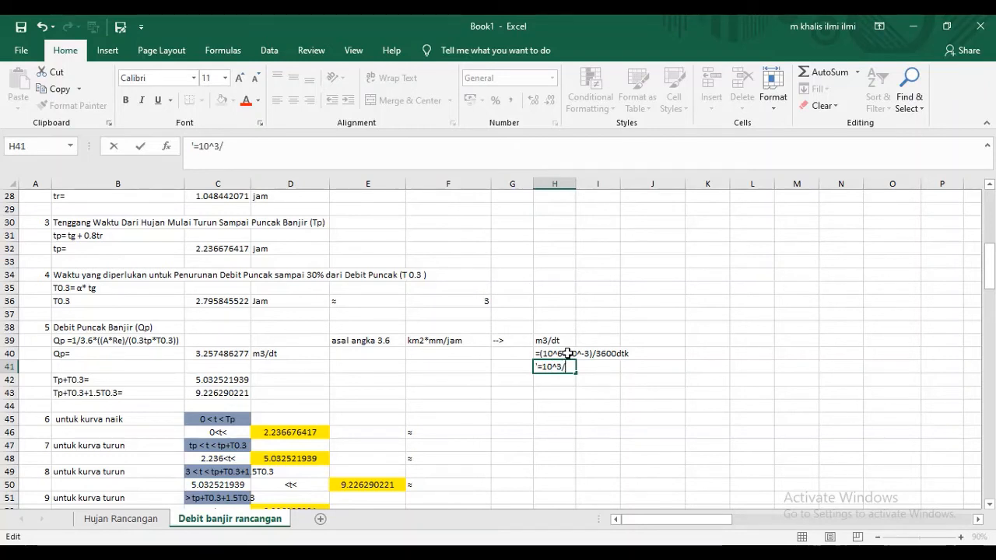
pyautogui.write('3')
pyautogui.press('BackSpace')
pyautogui.press('BackSpace')
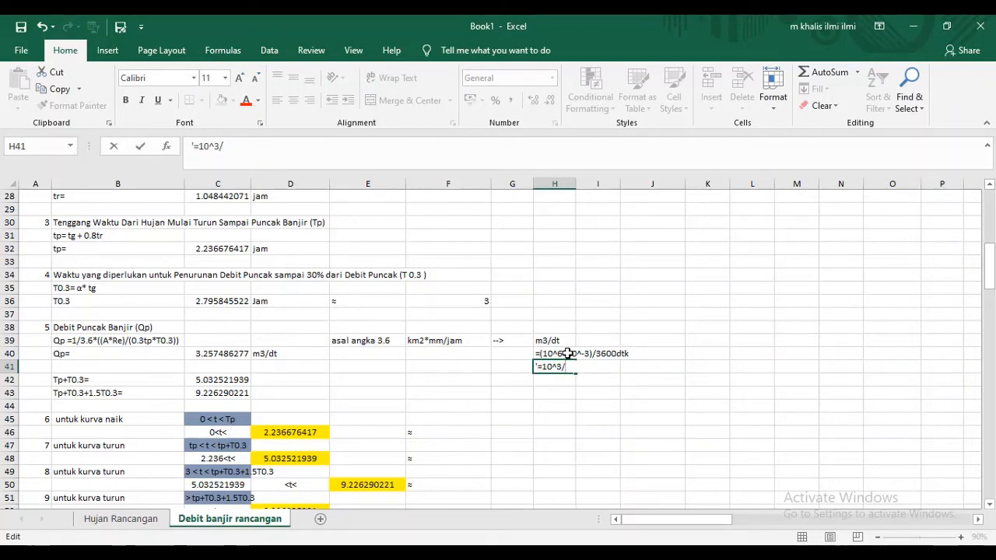
pyautogui.write('3')
pyautogui.write('6')
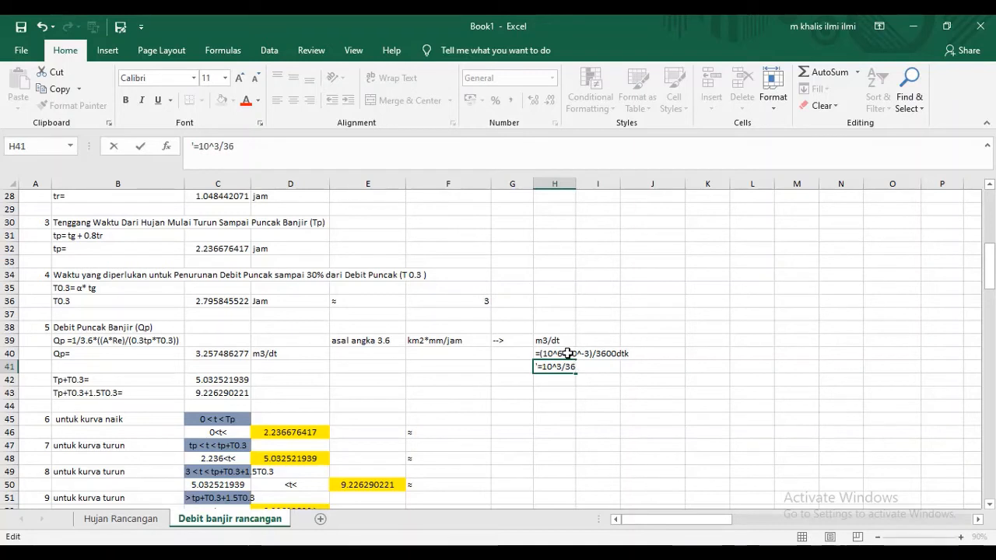
pyautogui.write('00')
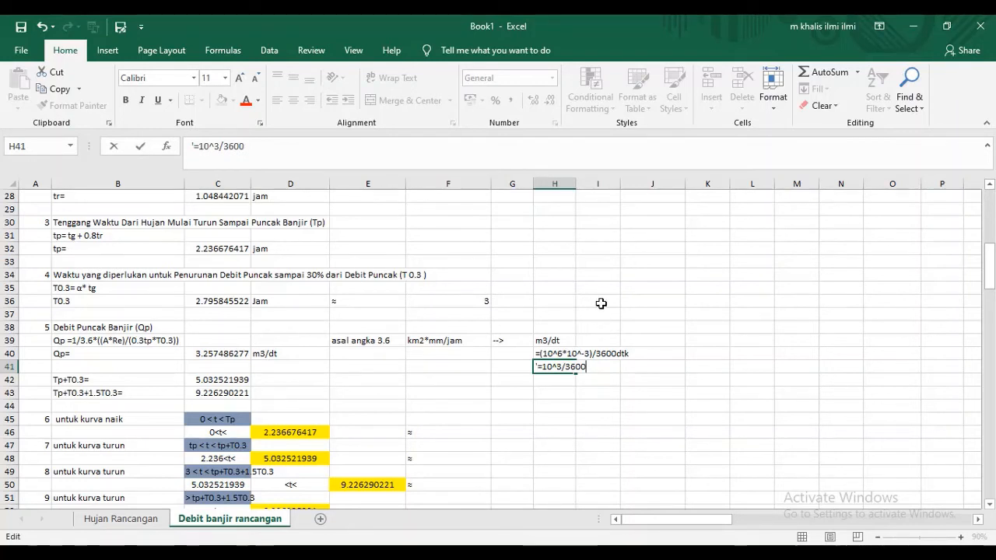
pyautogui.press('Return')
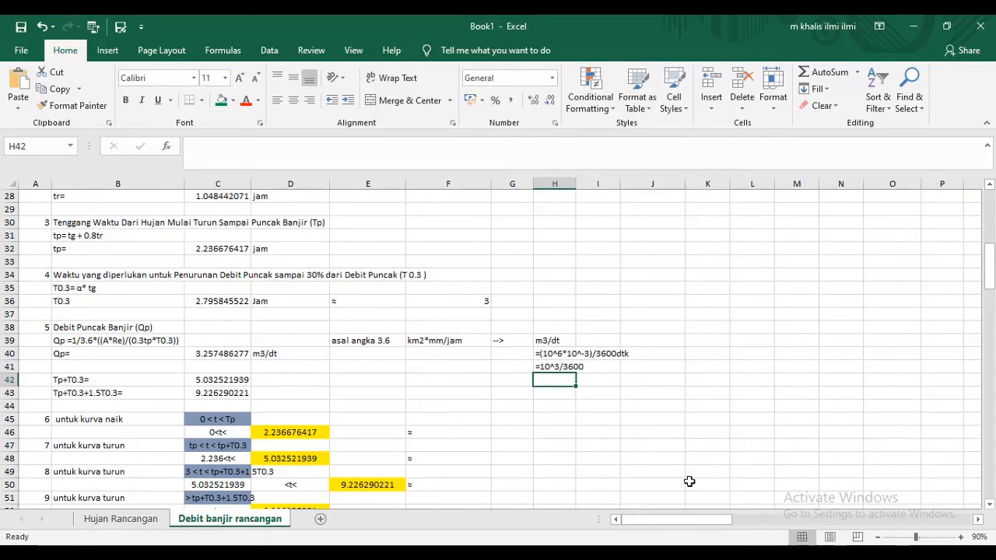
# - Enter the rewritten fraction '=1/10^-3*3600 as plain text in H42
pyautogui.click(849, 556)
pyautogui.click(925, 506)
pyautogui.write('=')
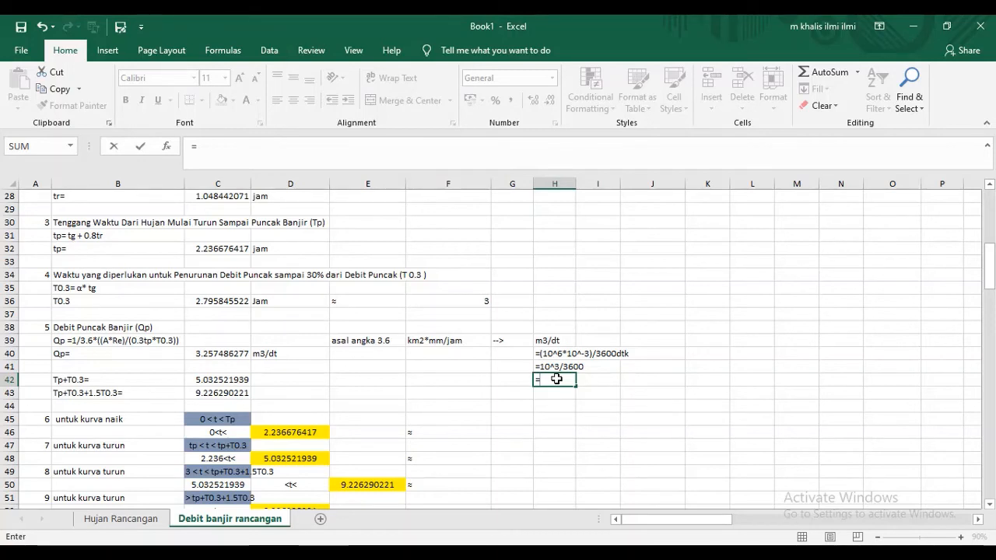
pyautogui.write('1/10')
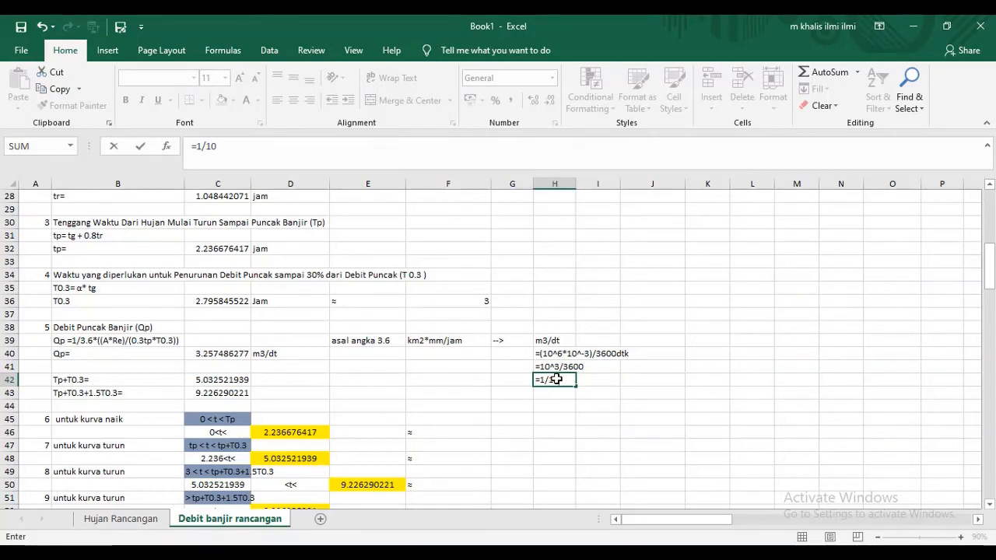
pyautogui.write('-')
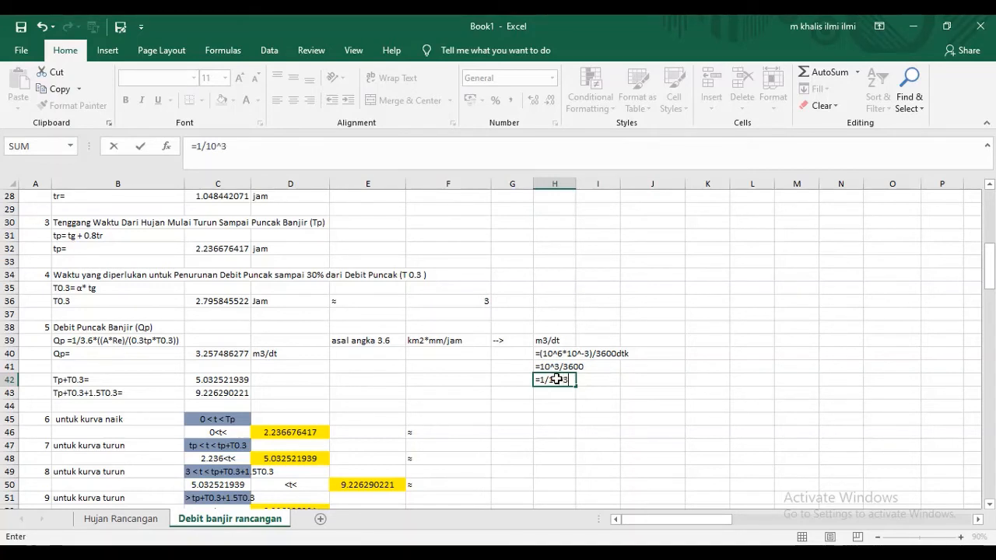
pyautogui.write('3')
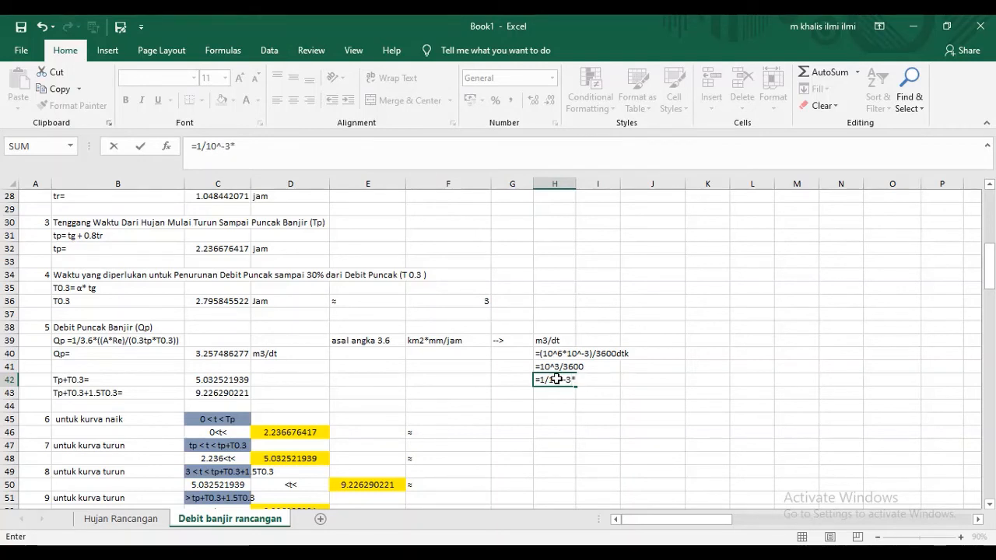
pyautogui.write('*60')
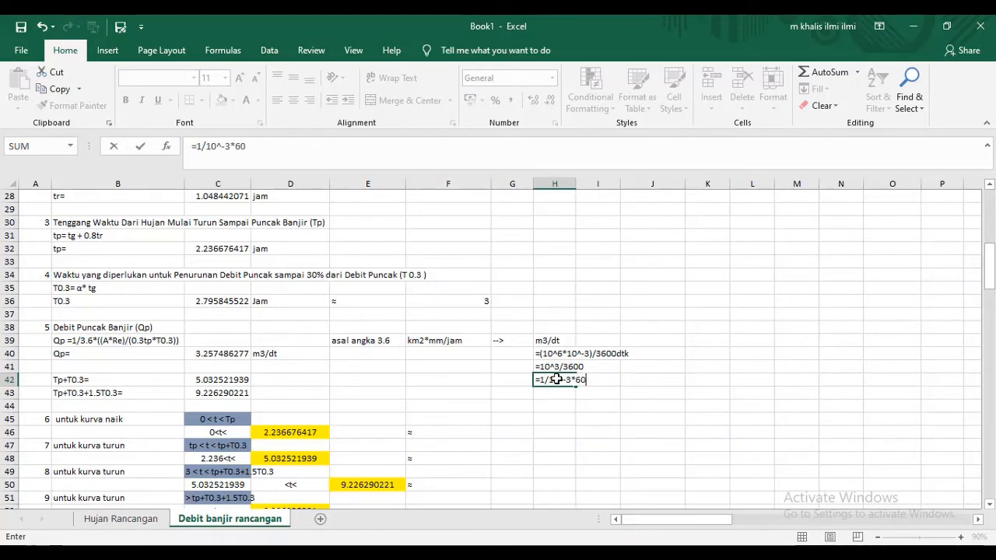
pyautogui.press('BackSpace')
pyautogui.press('BackSpace')
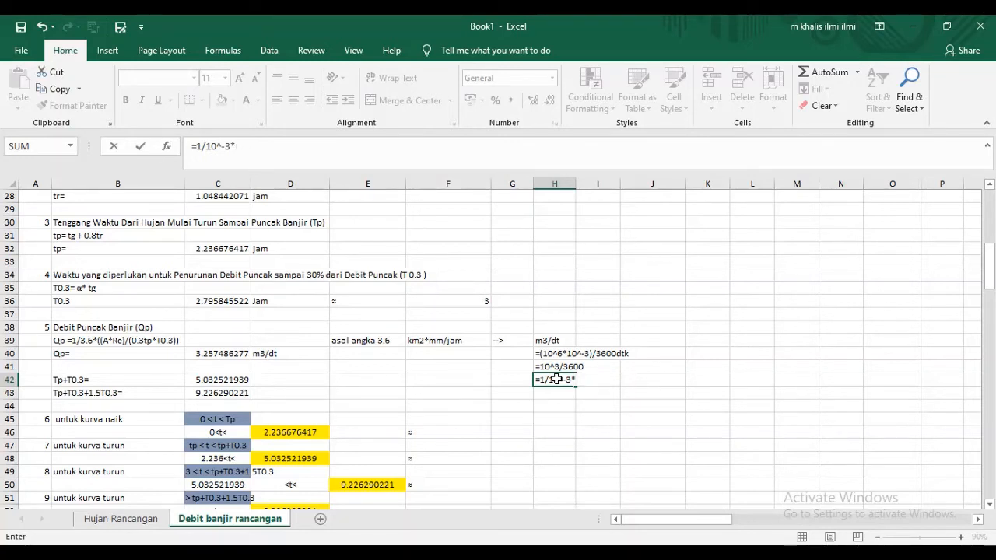
pyautogui.write('3600')
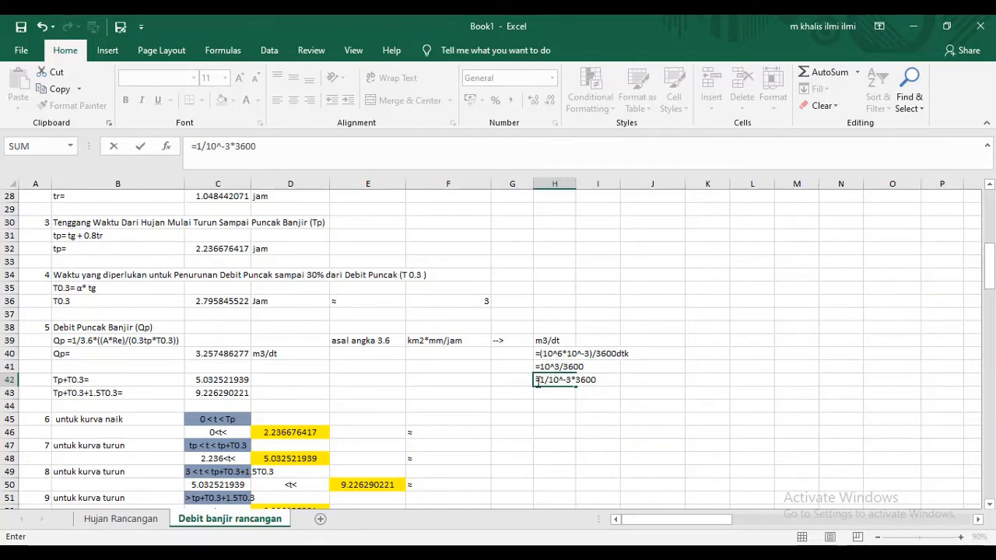
pyautogui.click(536, 380)
pyautogui.write("'")
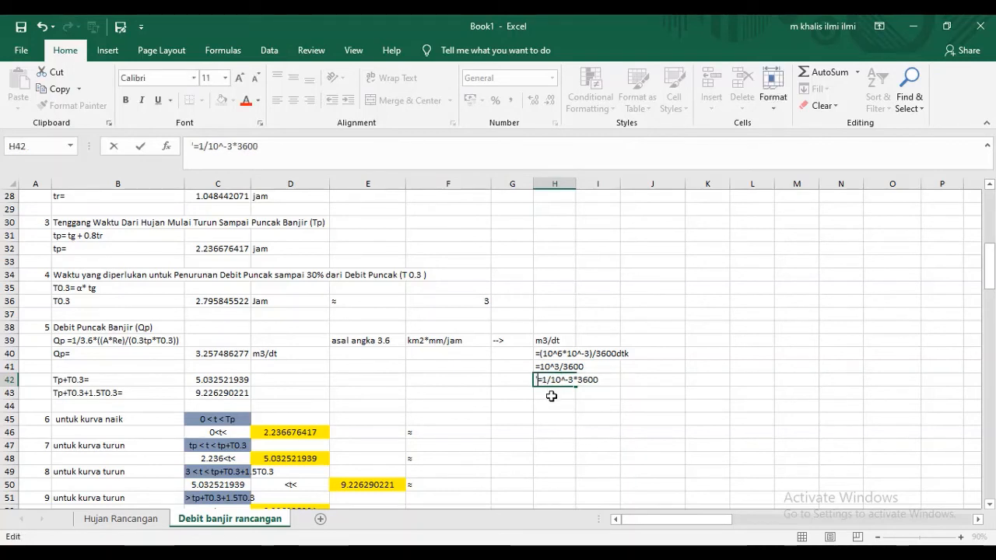
pyautogui.press('Return')
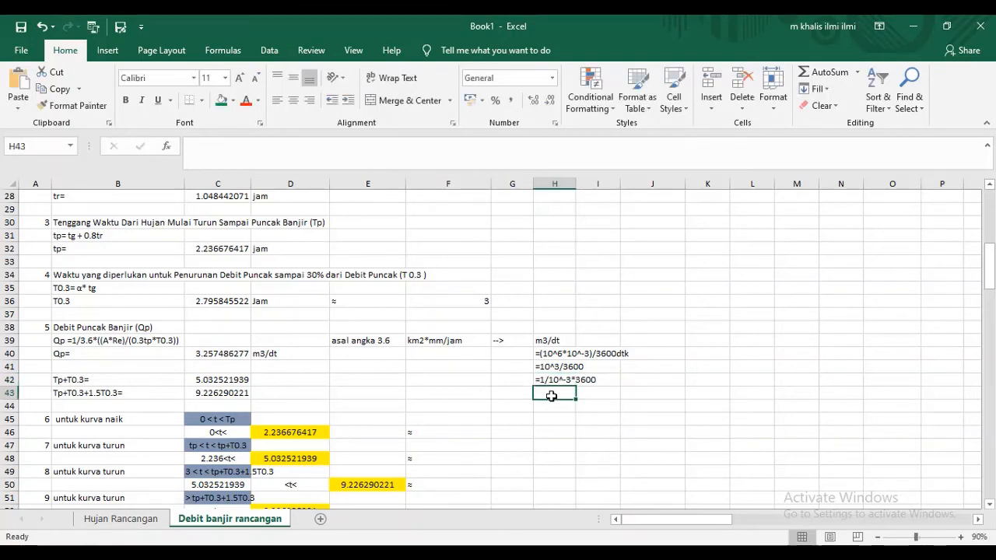
# - Enter the final factor '=1/3.6 as plain text in H43
pyautogui.write("'=1")
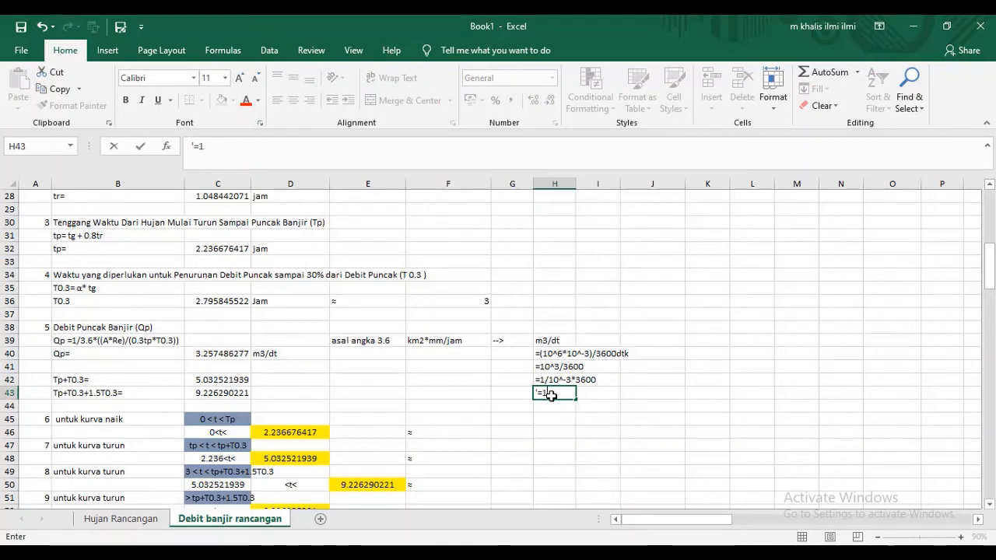
pyautogui.write('/3.6')
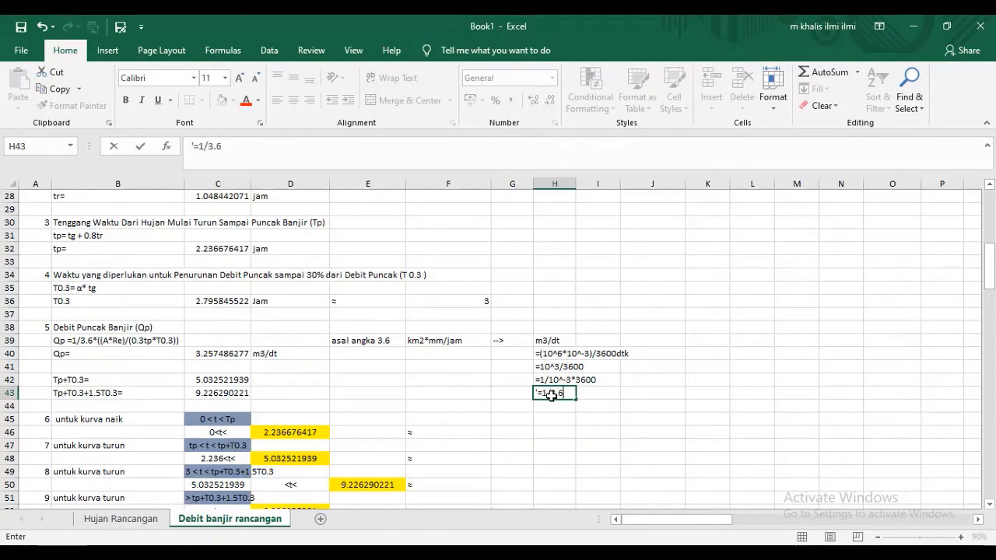
pyautogui.press('Return')
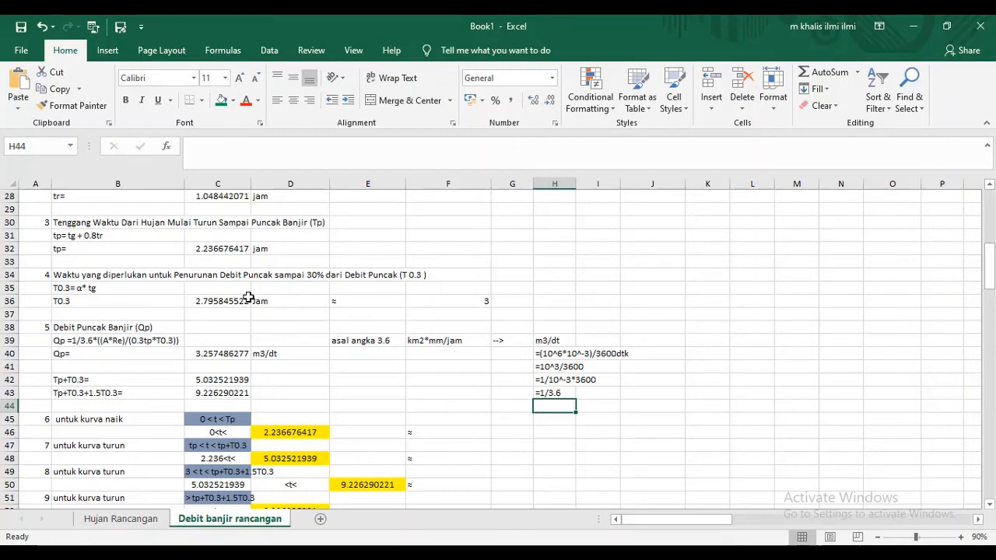
# - Review the watershed data and time parameters, and inspect the peak discharge formula in C40
pyautogui.scroll(1, 249, 294)
pyautogui.scroll(3, 251, 290)
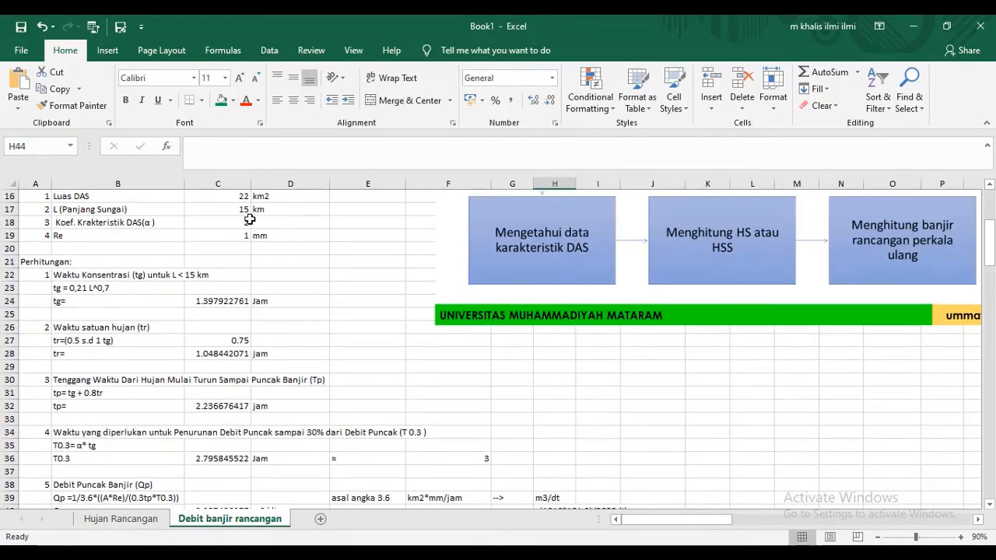
pyautogui.scroll(-2, 245, 226)
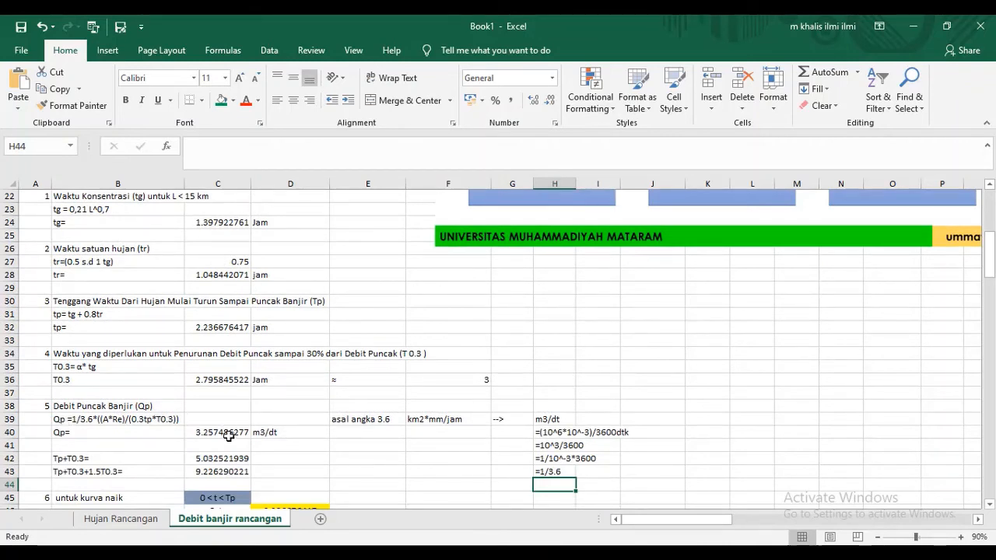
pyautogui.scroll(-2, 136, 418)
pyautogui.click(213, 350)
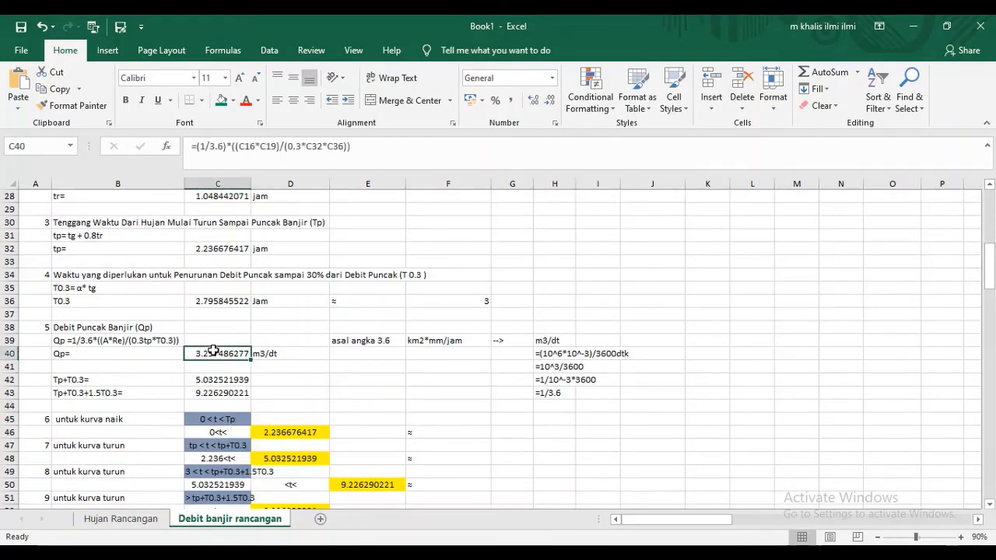
pyautogui.doubleClick(213, 351)
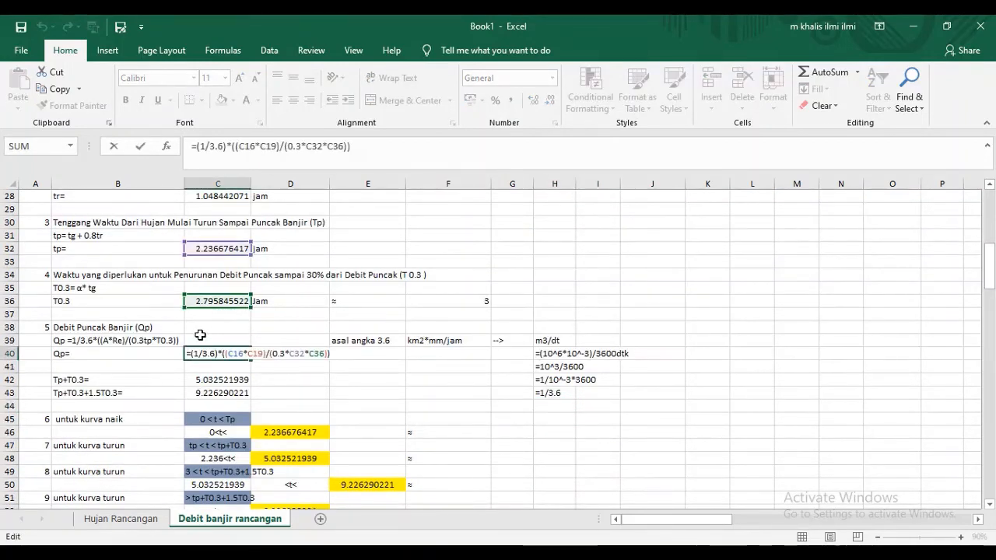
pyautogui.press('Escape')
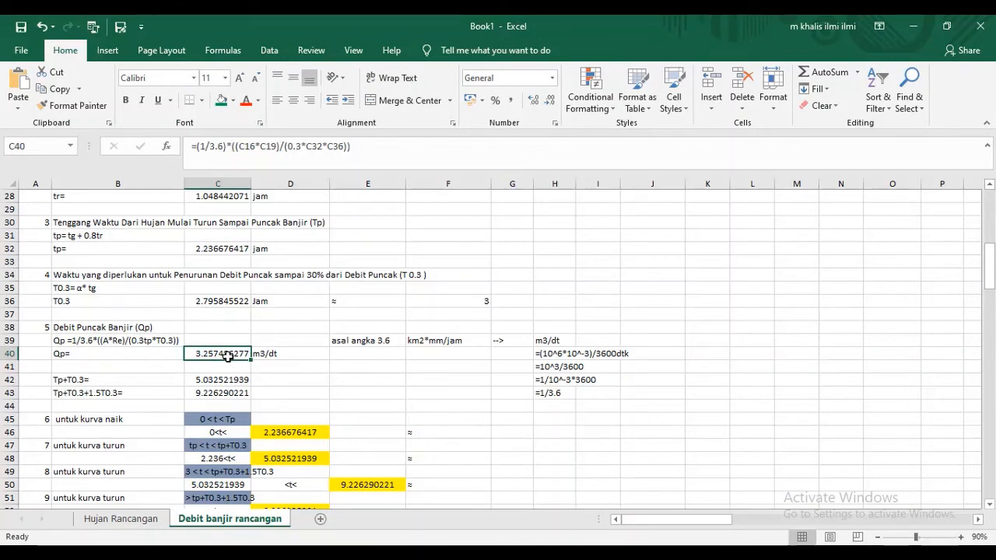
# - Trace the Qp formula in C40 back to its source cells for area, Re, tp and T0.3
pyautogui.doubleClick(228, 356)
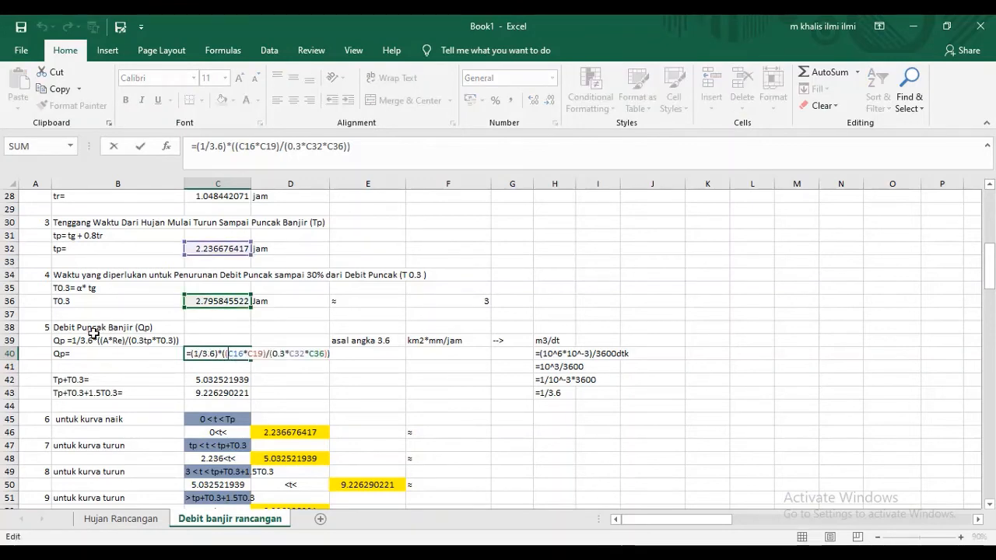
pyautogui.scroll(5, 343, 290)
pyautogui.scroll(1, 343, 290)
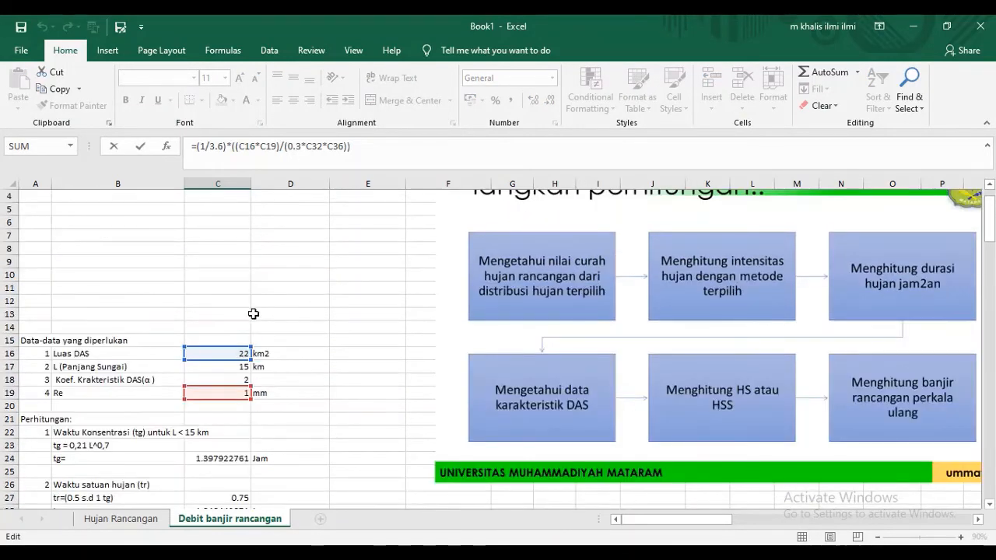
pyautogui.scroll(-7, 305, 332)
pyautogui.scroll(7, 152, 358)
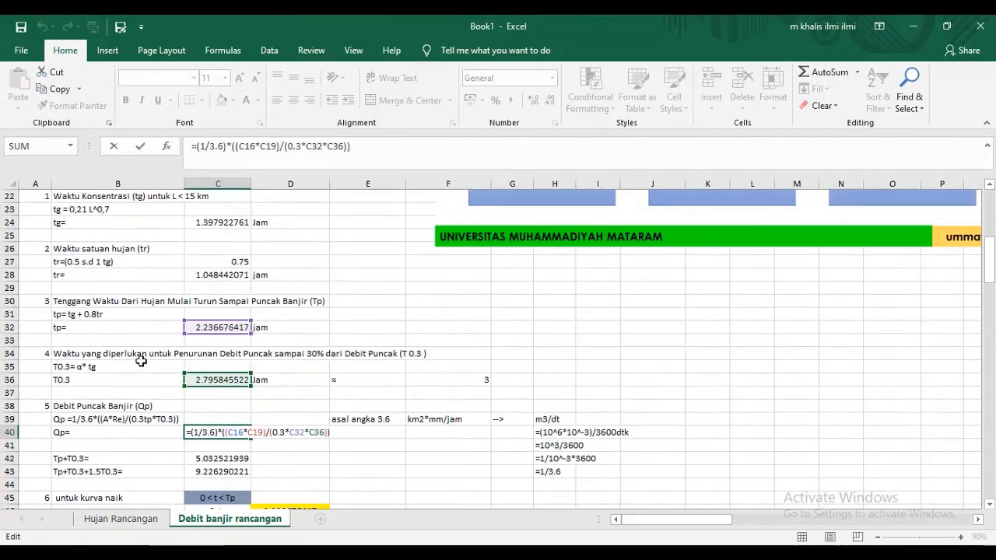
pyautogui.scroll(-7, 297, 333)
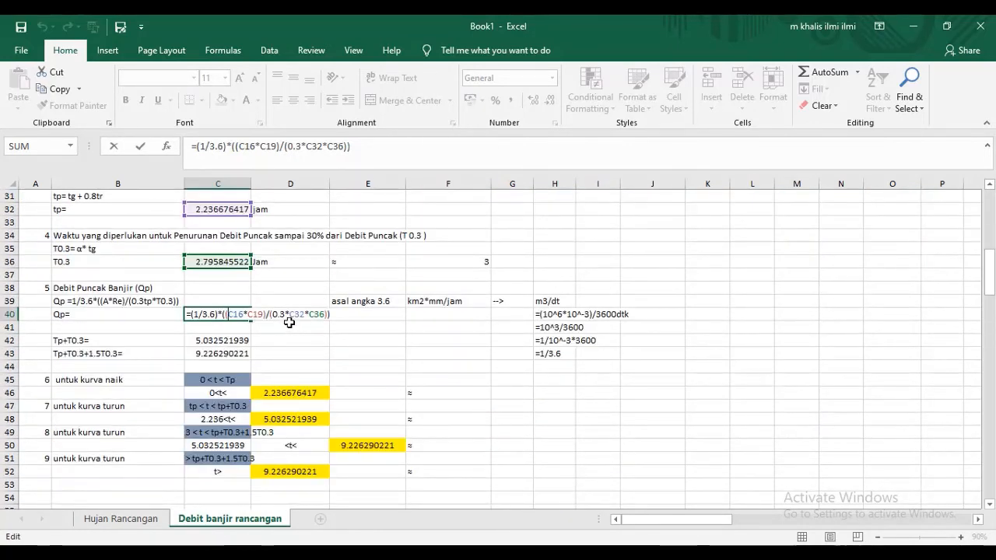
pyautogui.scroll(4, 295, 320)
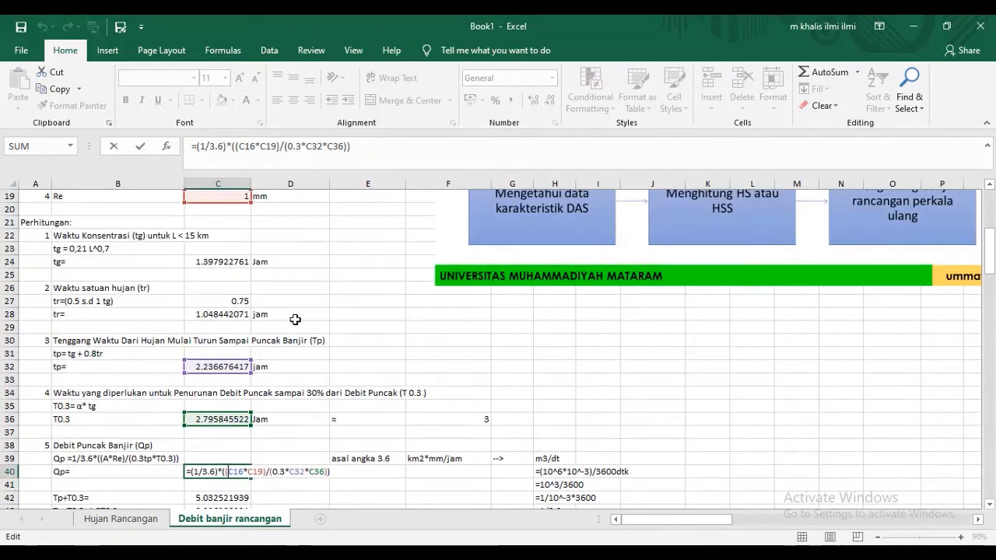
pyautogui.scroll(-4, 295, 319)
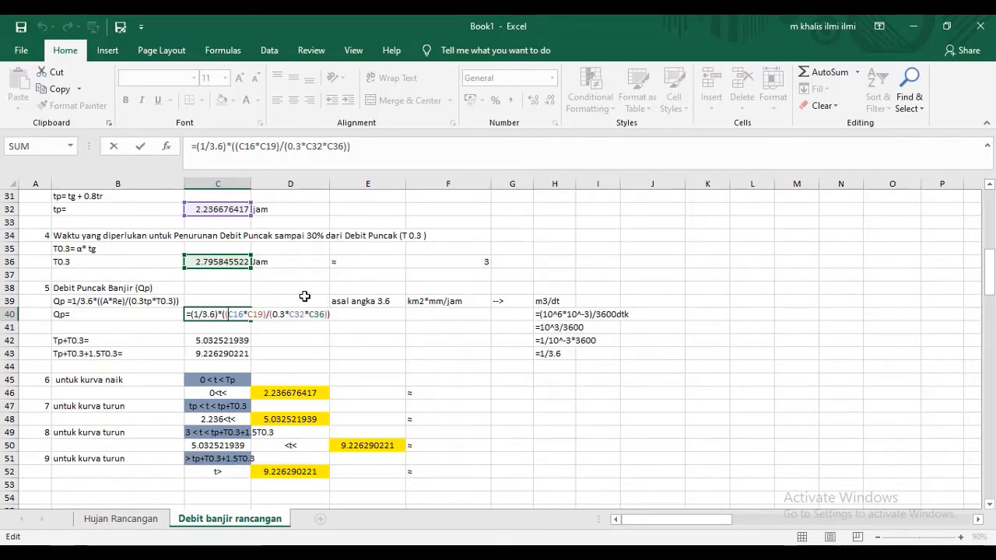
pyautogui.press('Return')
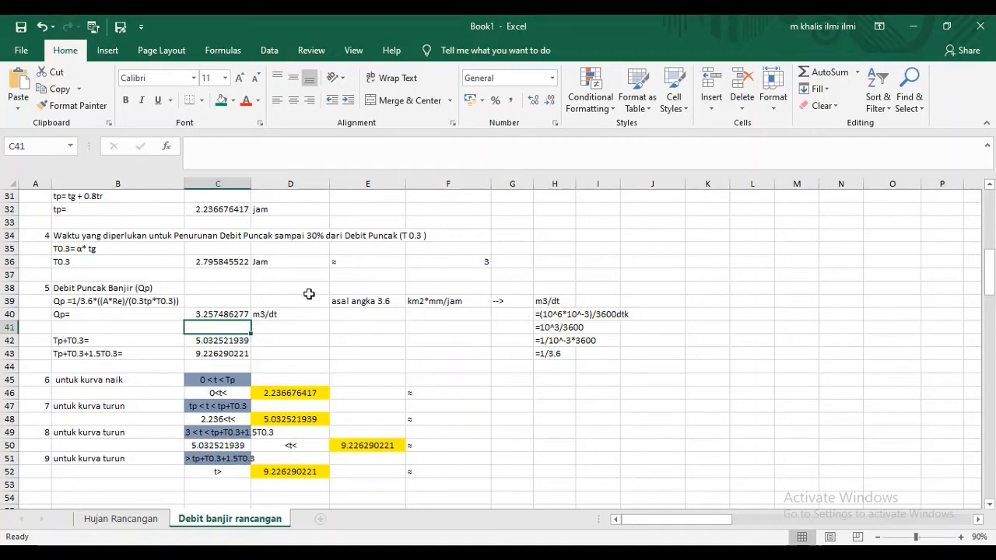
pyautogui.click(233, 314)
# - Inspect the formulas for Tp+T0.3 in C42 and Tp+T0.3+1.5T0.3 in C43
pyautogui.click(138, 344)
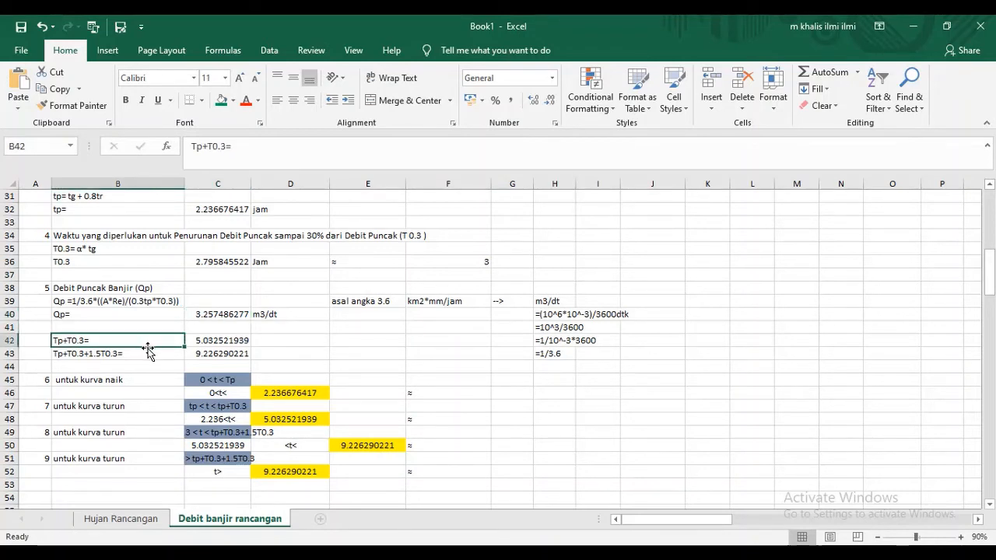
pyautogui.scroll(-1, 149, 346)
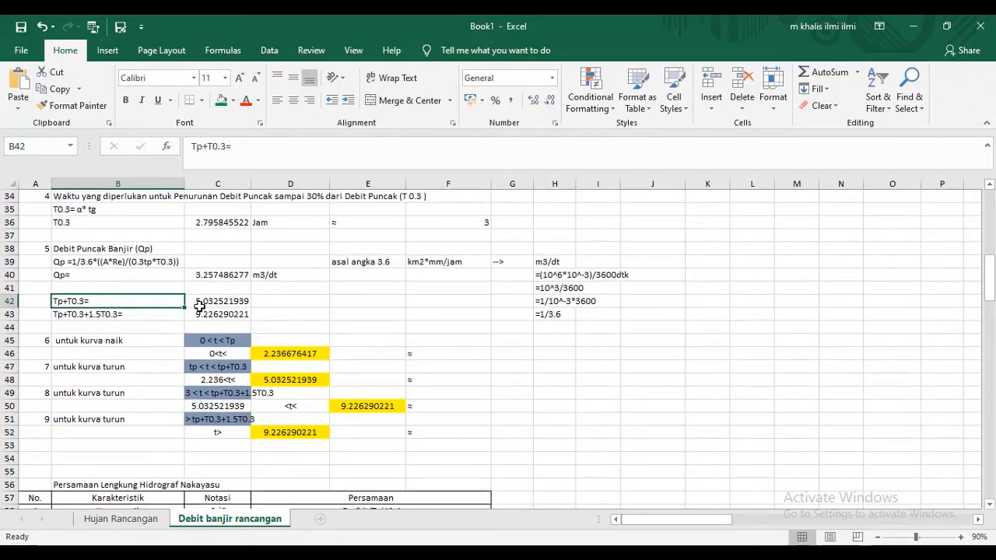
pyautogui.click(198, 306)
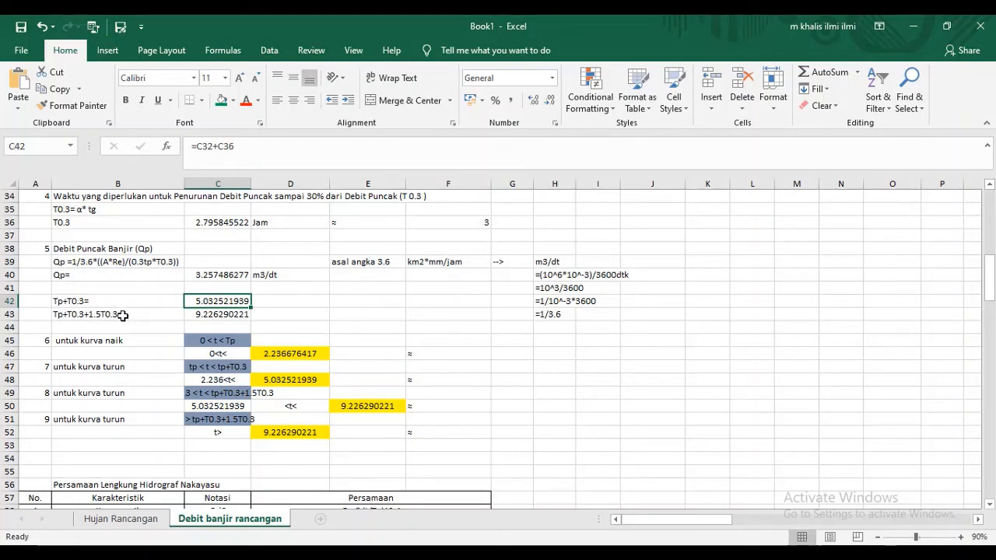
pyautogui.click(247, 314)
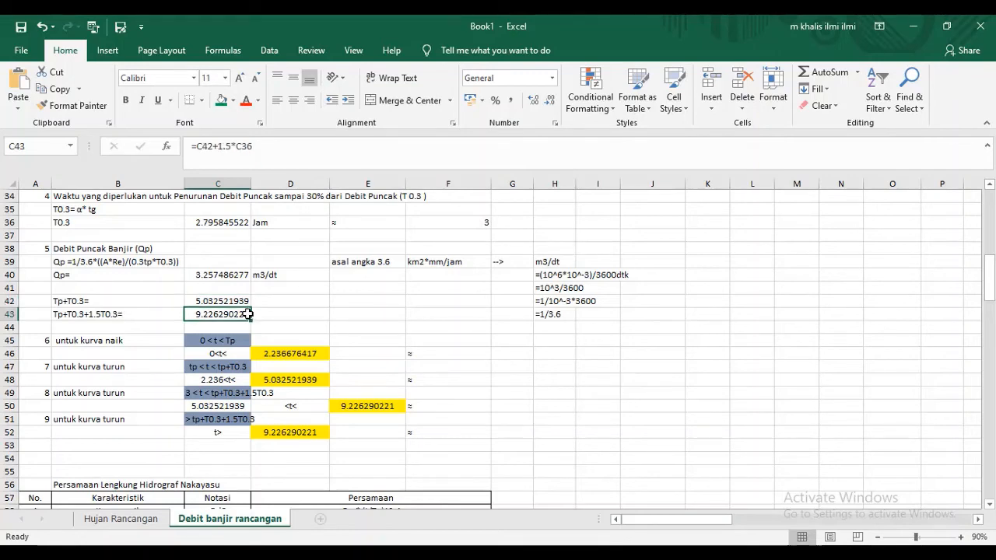
# - Examine the Nakayasu curve equations in rows 58 to 61 against Qp and the rising and falling curve time limits
pyautogui.scroll(-2, 228, 296)
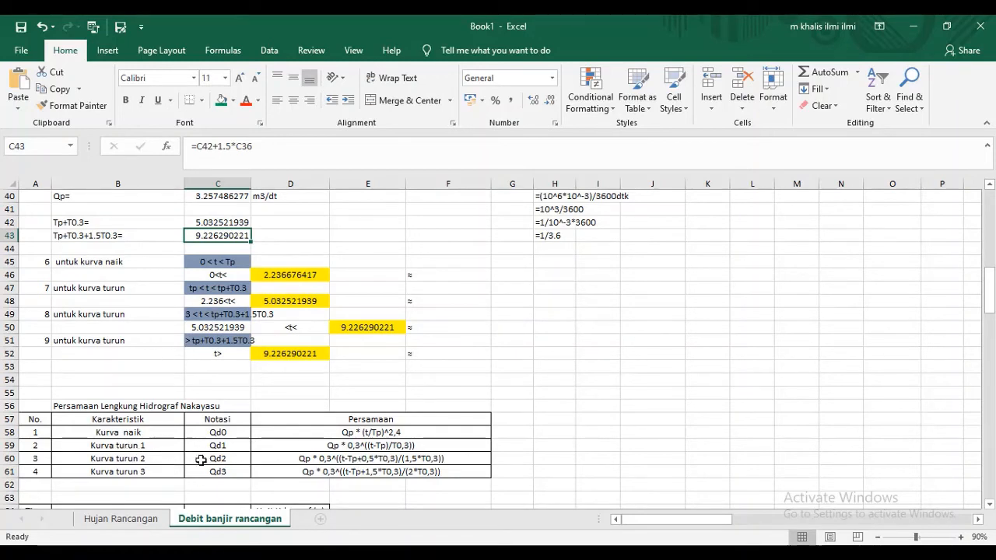
pyautogui.click(402, 437)
pyautogui.moveTo(402, 436); pyautogui.dragTo(398, 473)
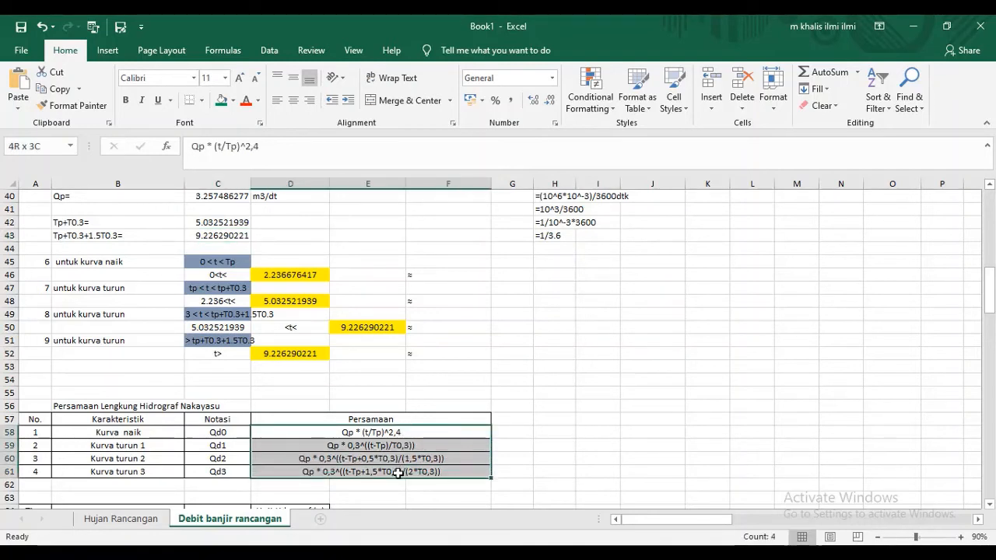
pyautogui.moveTo(397, 472); pyautogui.dragTo(398, 473)
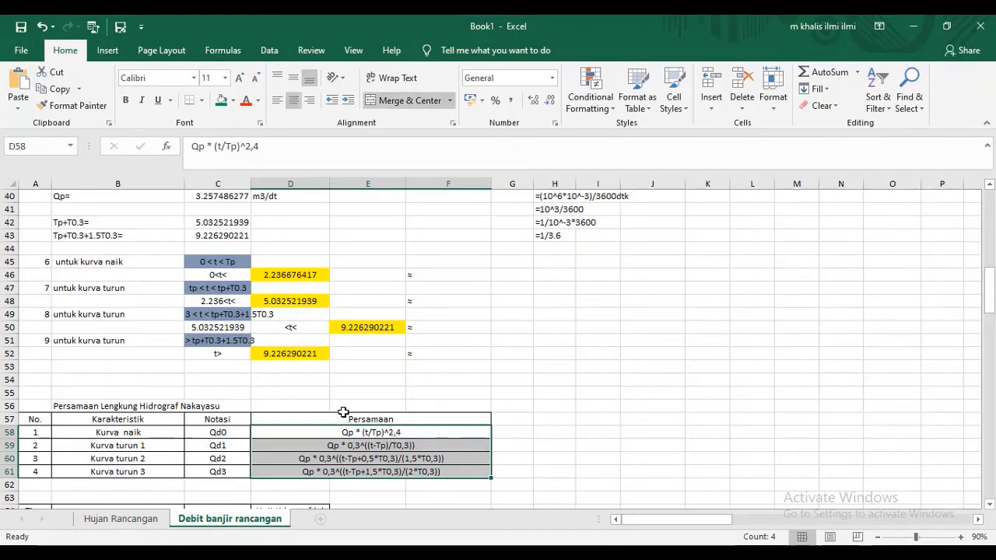
pyautogui.scroll(1, 218, 261)
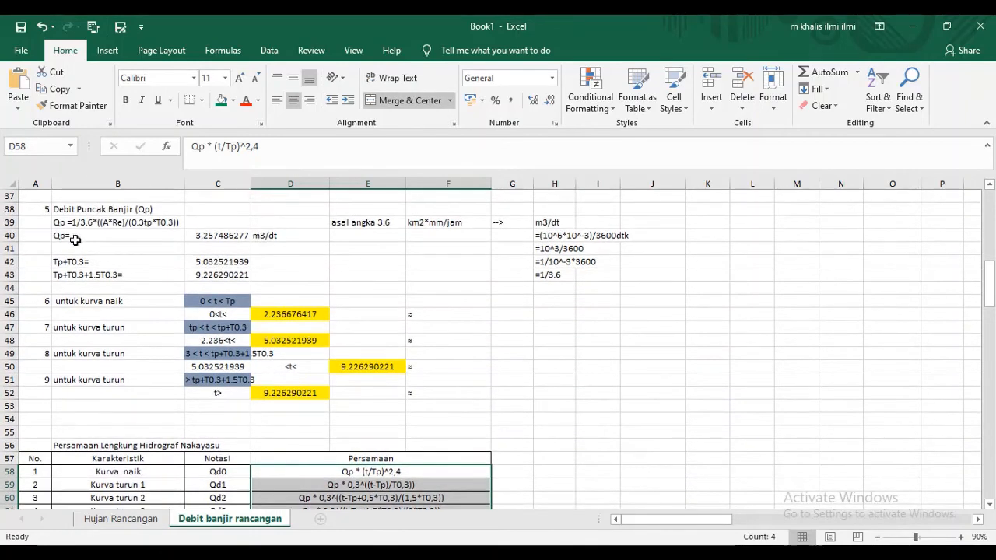
pyautogui.scroll(-1, 267, 290)
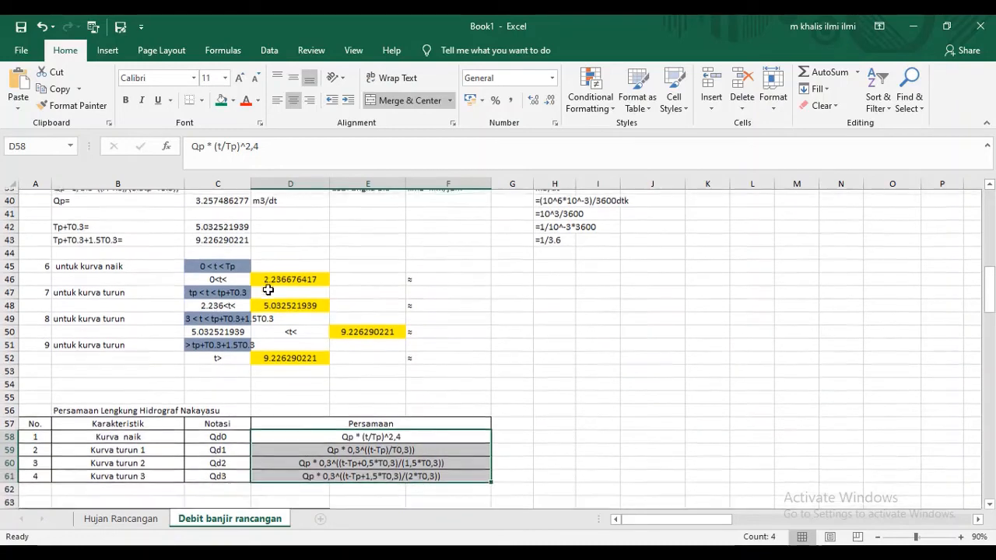
pyautogui.click(272, 293)
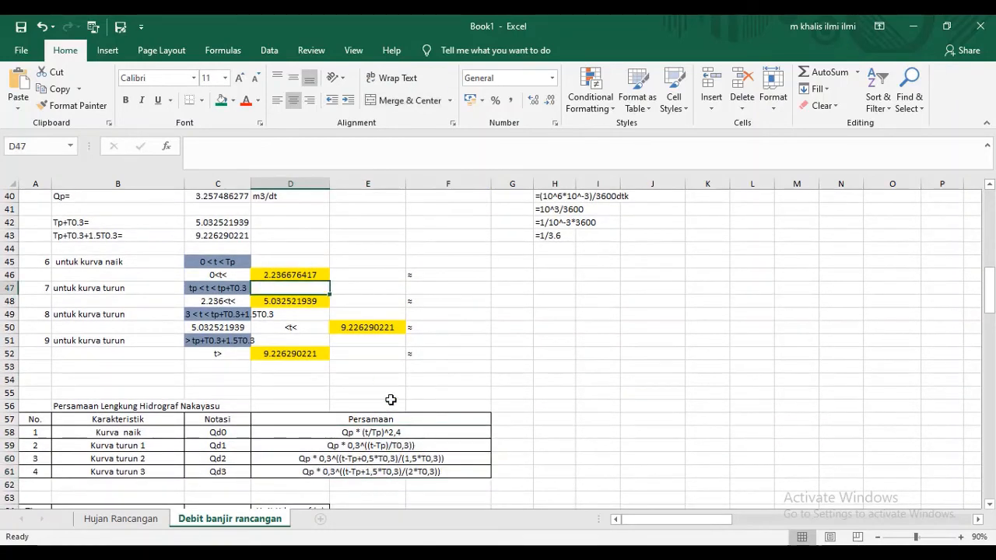
pyautogui.click(400, 431)
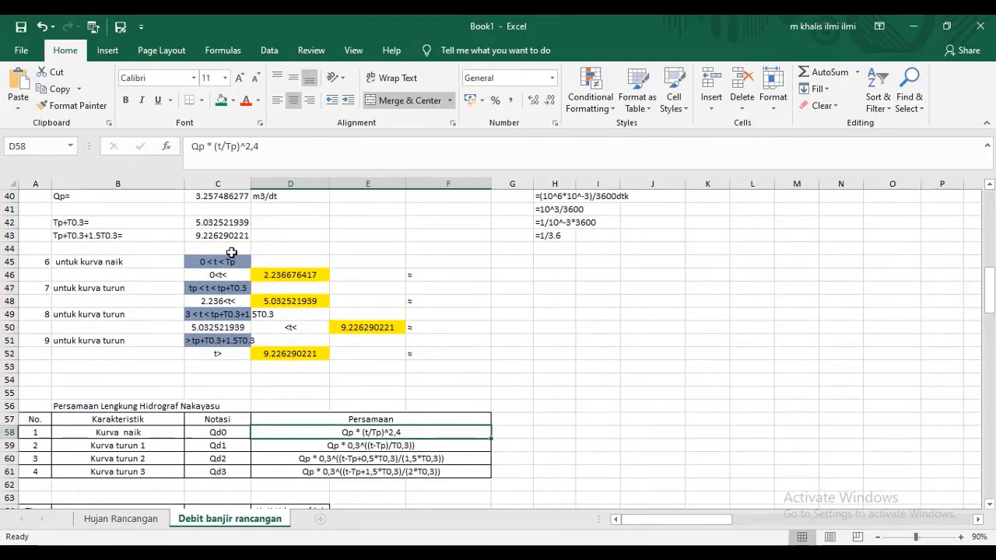
pyautogui.scroll(2, 184, 243)
pyautogui.scroll(-2, 185, 242)
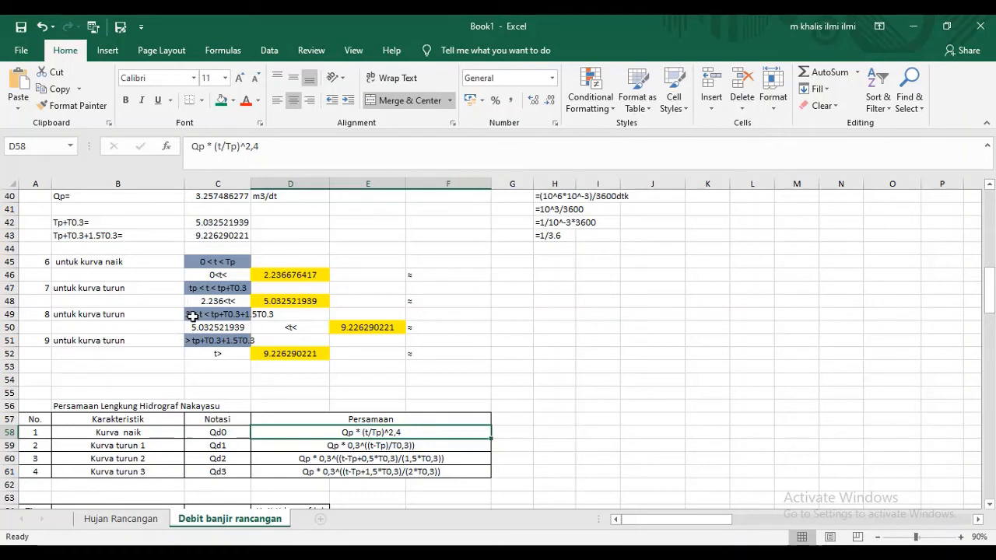
# - Widen column C so the full time-limit expressions in C49 and C51 fit inside their cells
pyautogui.click(188, 314)
pyautogui.press('Down')
pyautogui.press('Down')
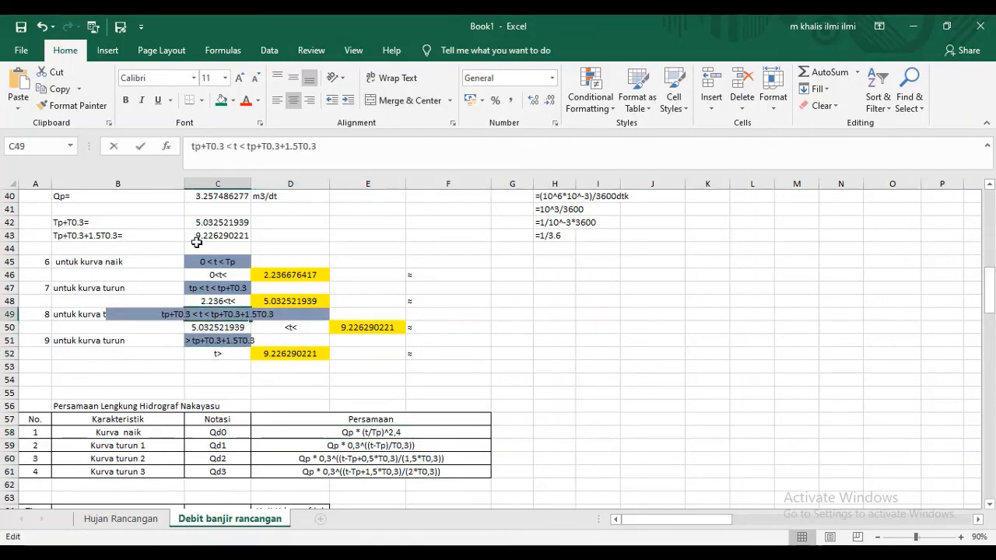
pyautogui.click(252, 184)
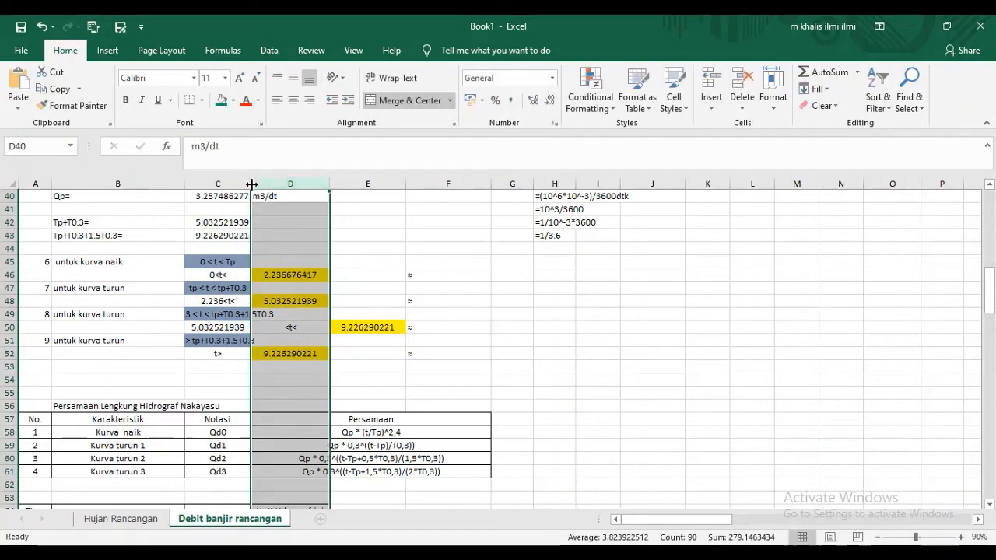
pyautogui.moveTo(252, 183); pyautogui.dragTo(338, 184)
# - Review the third curve's time limits in C49 and C50 alongside the Nakayasu curve equations table
pyautogui.click(255, 314)
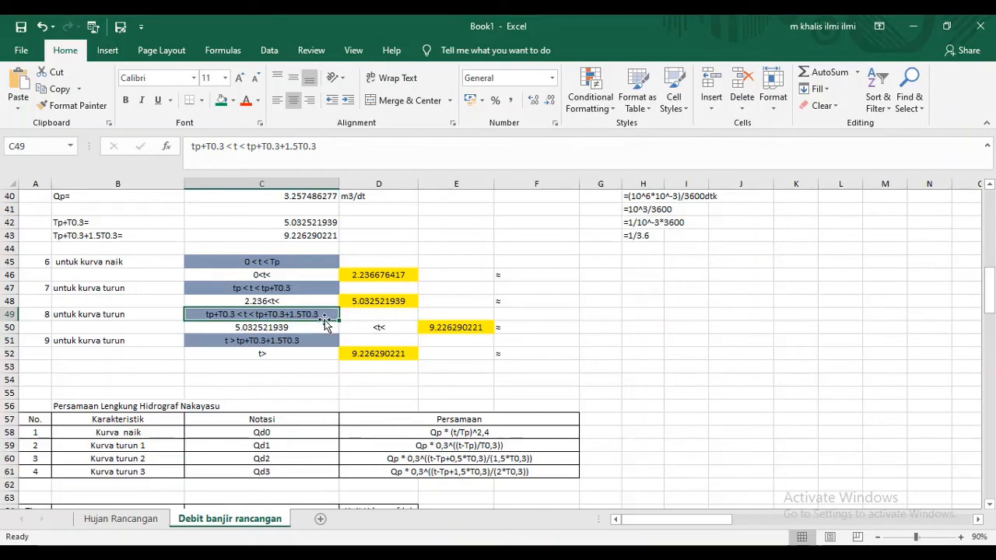
pyautogui.click(322, 329)
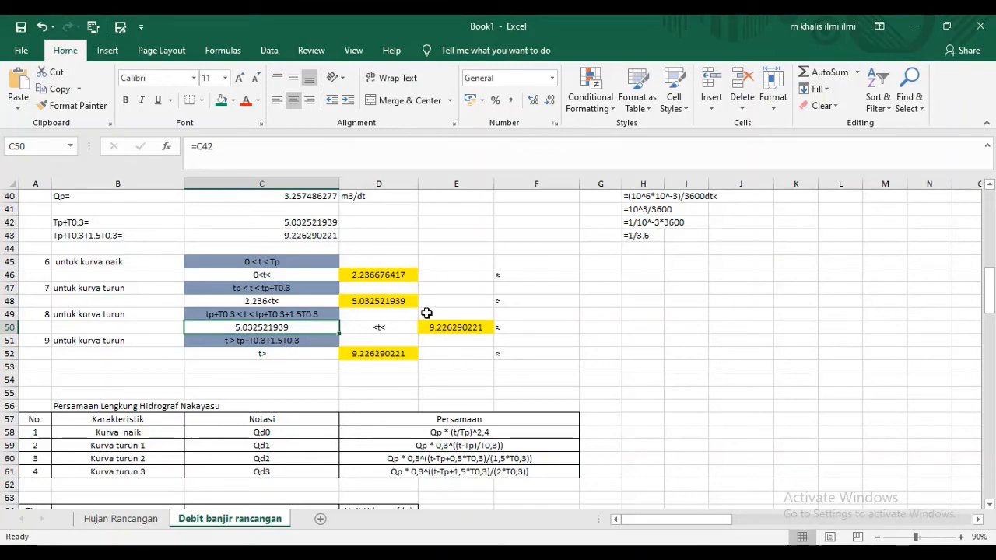
pyautogui.scroll(-1, 583, 319)
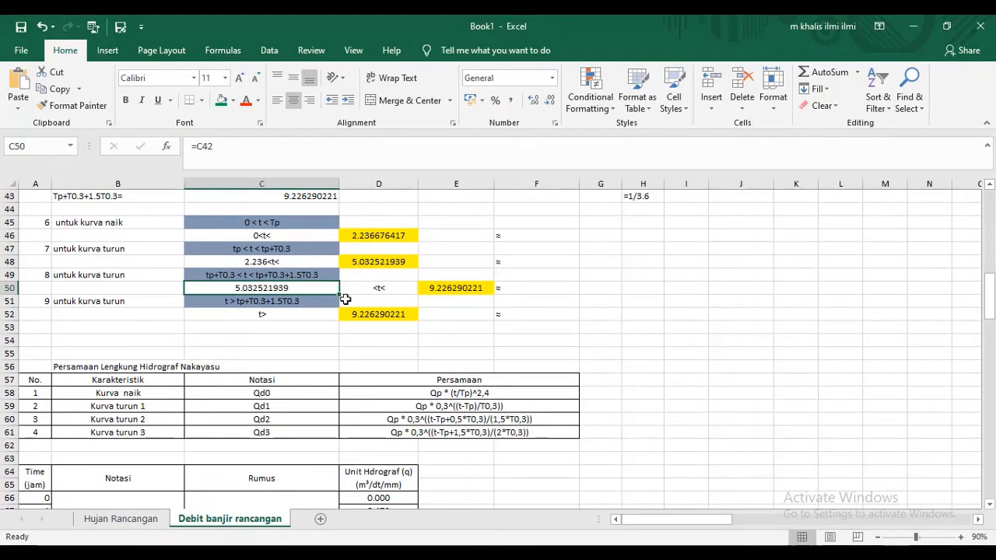
pyautogui.scroll(-1, 487, 317)
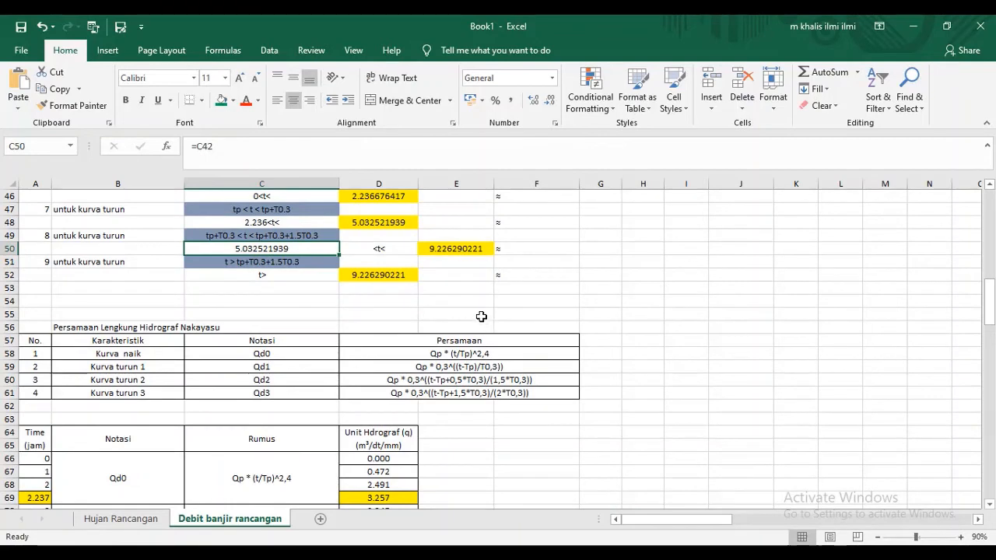
pyautogui.scroll(-1, 481, 313)
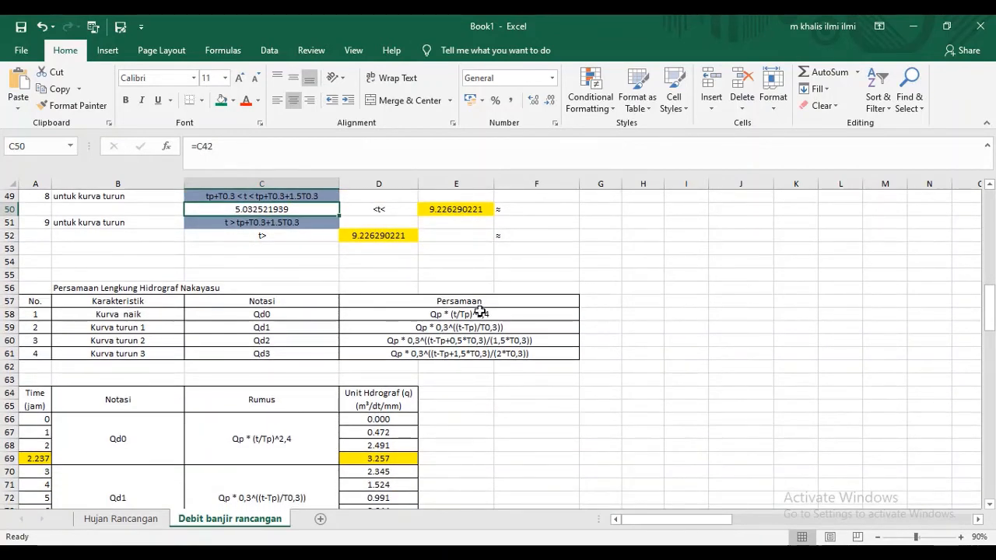
pyautogui.scroll(2, 480, 312)
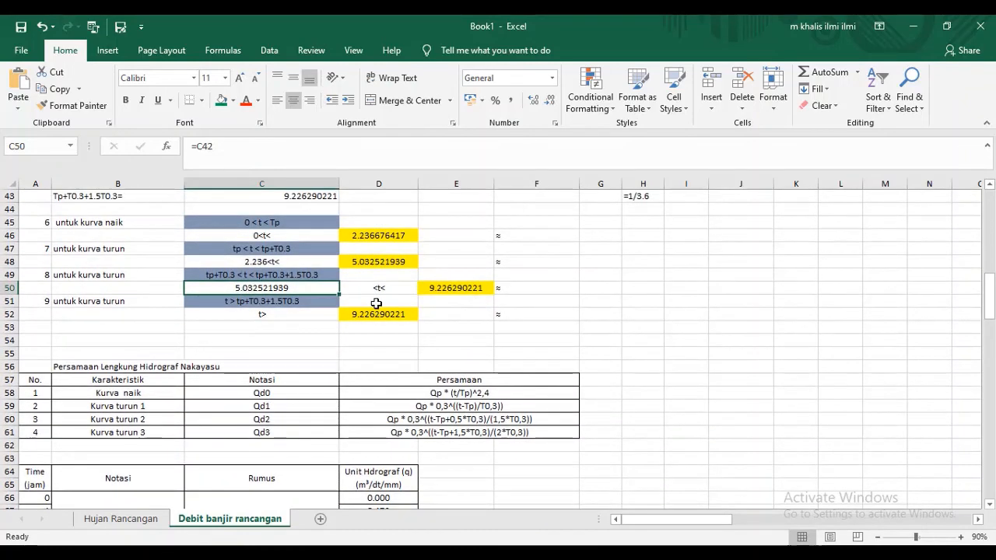
pyautogui.scroll(1, 377, 303)
pyautogui.scroll(-5, 376, 302)
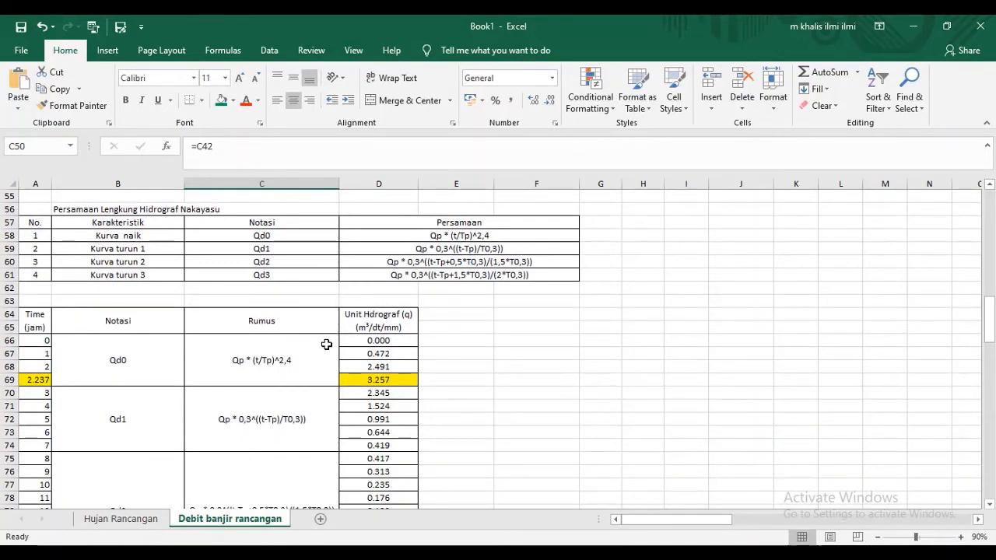
# - Compare the curve equations in D58 to D61 with the Rumus column of the unit hydrograph table
pyautogui.moveTo(448, 231); pyautogui.dragTo(456, 273)
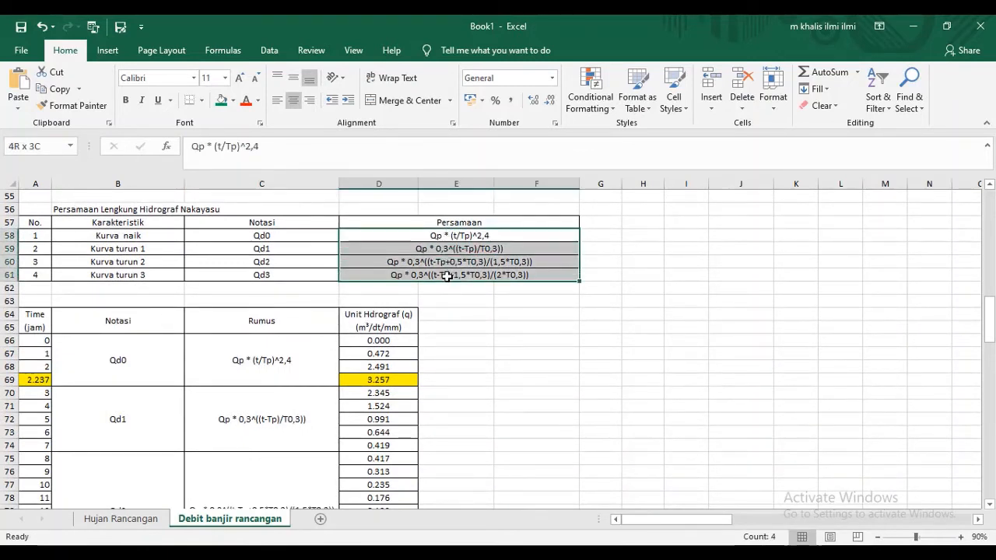
pyautogui.click(509, 235)
pyautogui.moveTo(509, 235); pyautogui.dragTo(504, 262)
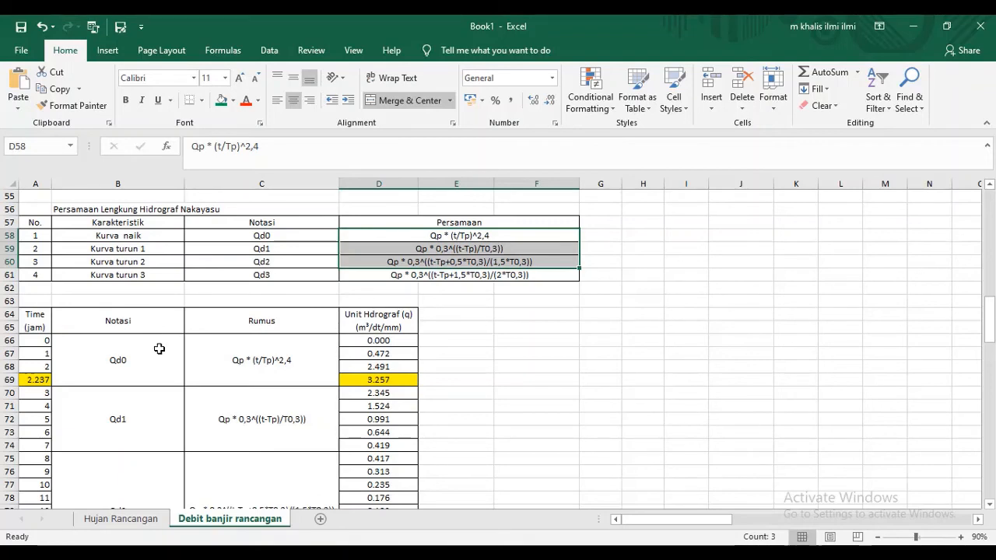
pyautogui.scroll(-10, 158, 349)
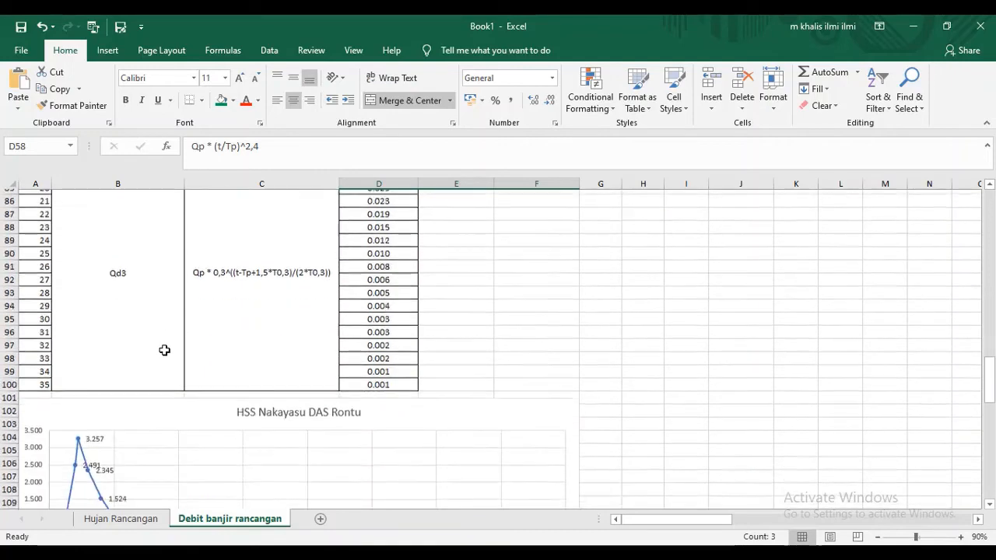
pyautogui.scroll(-3, 164, 351)
pyautogui.scroll(10, 164, 351)
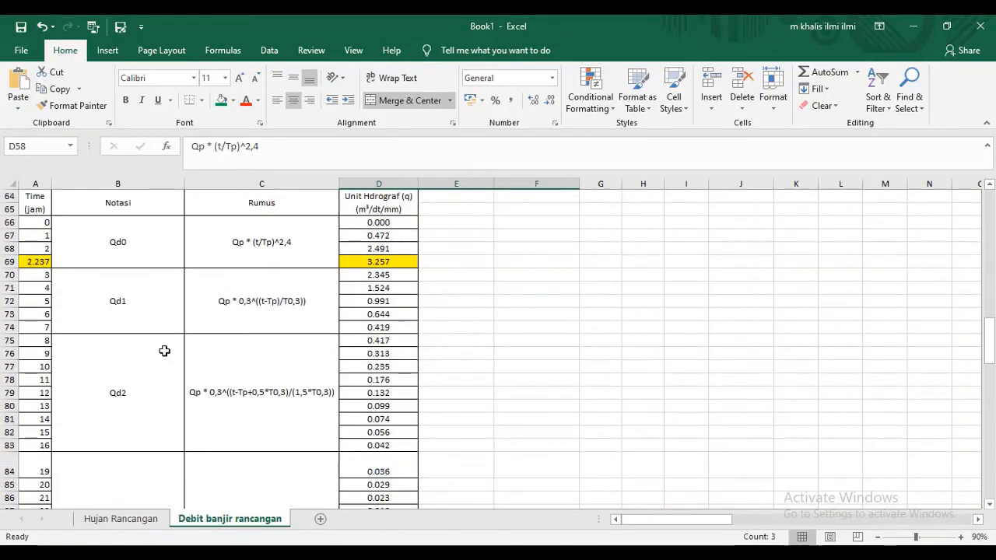
pyautogui.scroll(3, 164, 351)
pyautogui.click(506, 276)
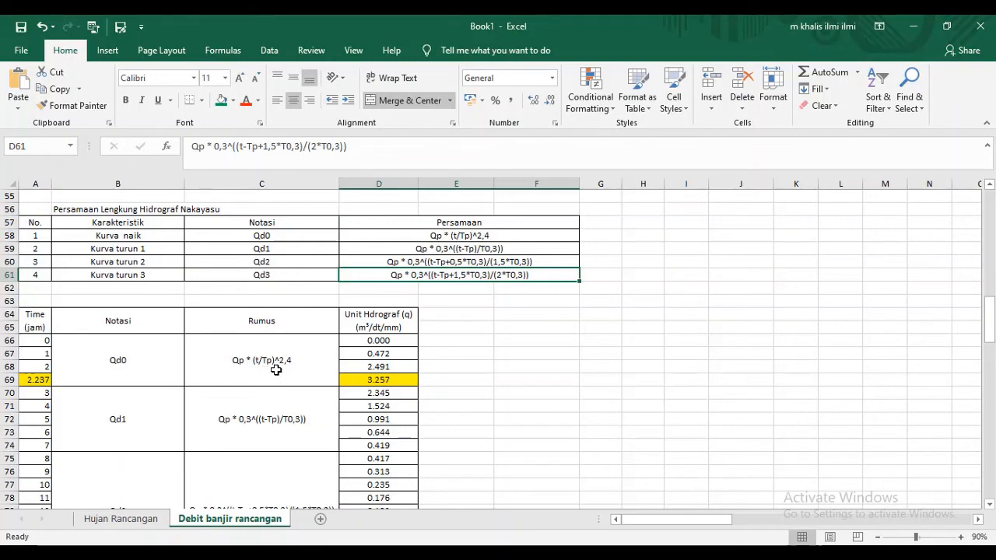
# - Inspect the rising curve formula in D66 and trace it back to Qp in C40, the time in A66 and tp in C32
pyautogui.click(377, 339)
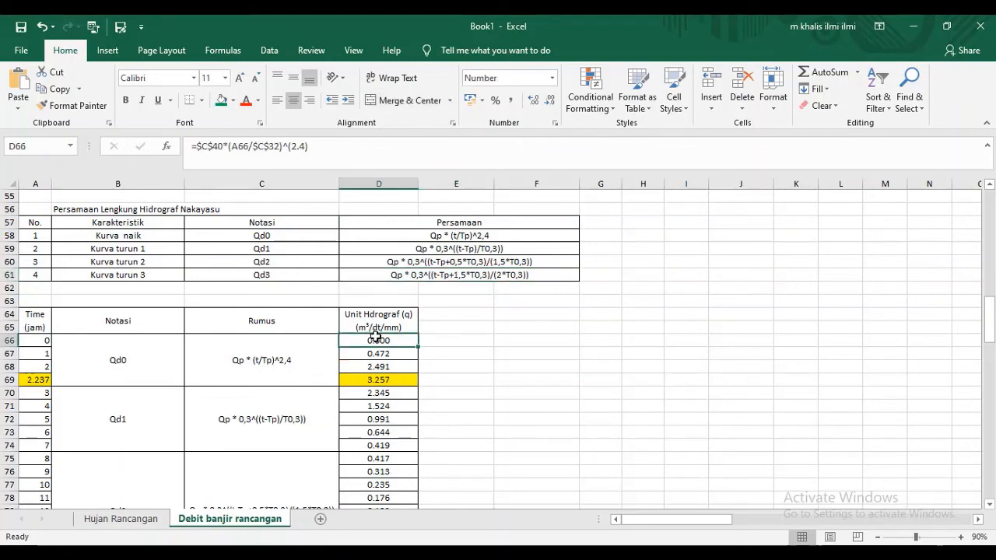
pyautogui.click(263, 350)
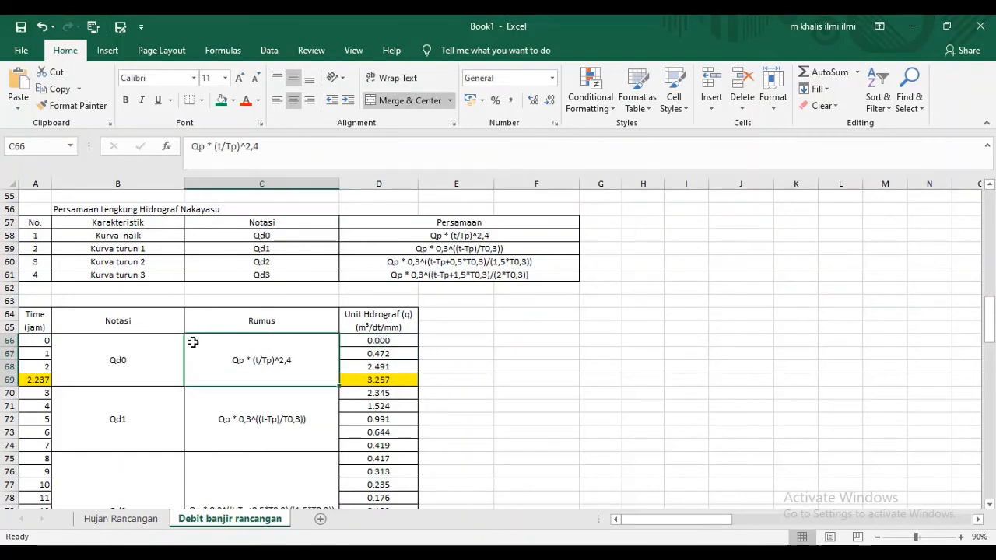
pyautogui.doubleClick(390, 340)
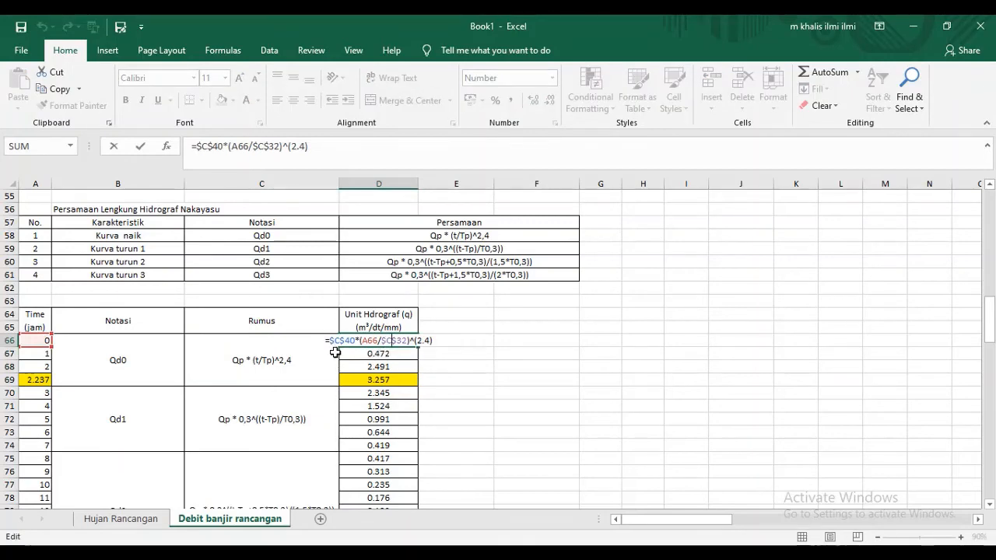
pyautogui.scroll(8, 334, 352)
pyautogui.scroll(-9, 338, 353)
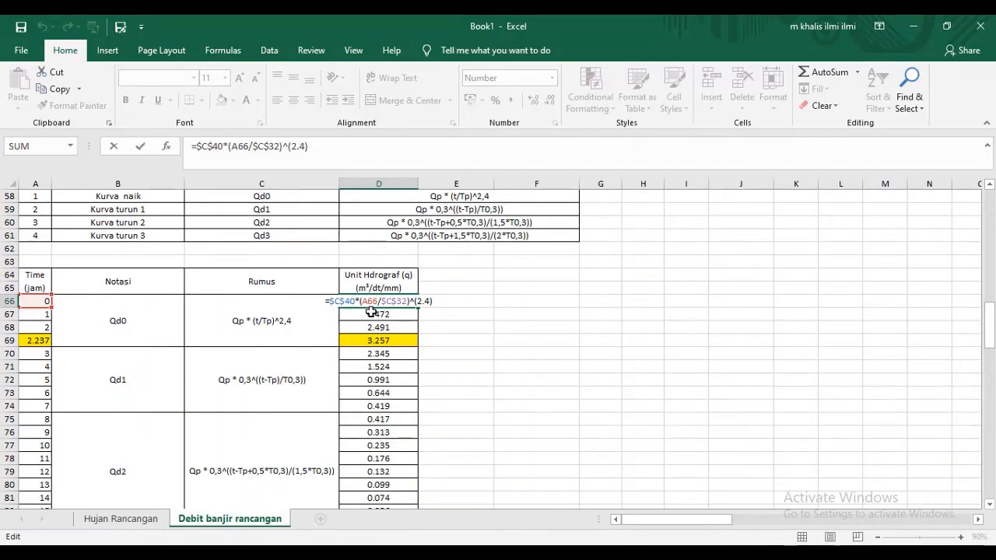
pyautogui.scroll(3, 371, 312)
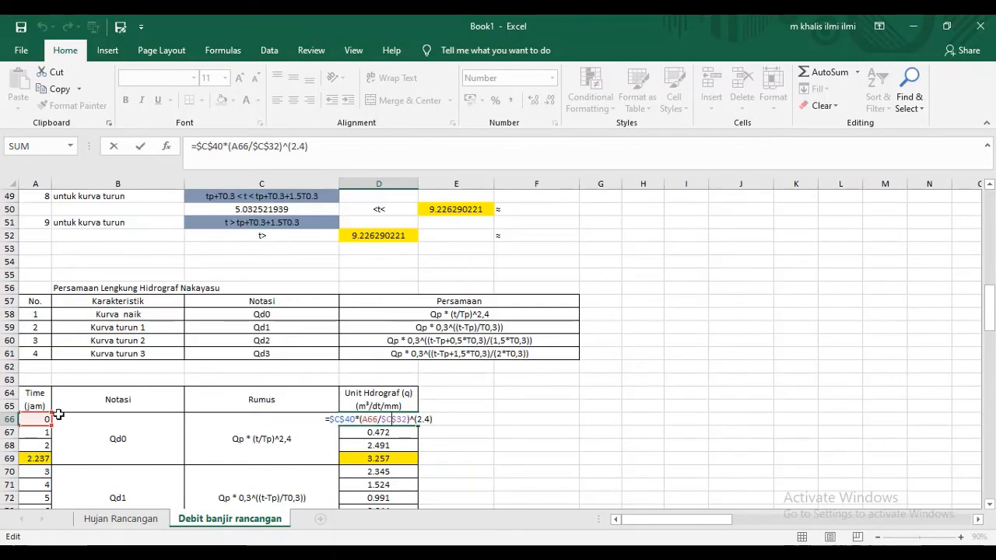
pyautogui.scroll(-1, 389, 403)
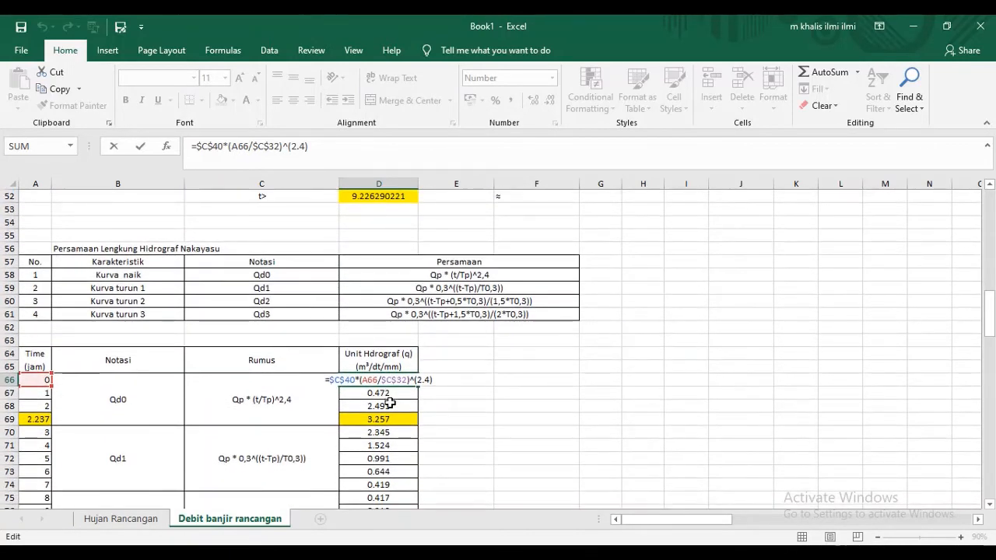
pyautogui.scroll(4, 389, 403)
pyautogui.scroll(-2, 389, 405)
pyautogui.scroll(1, 389, 406)
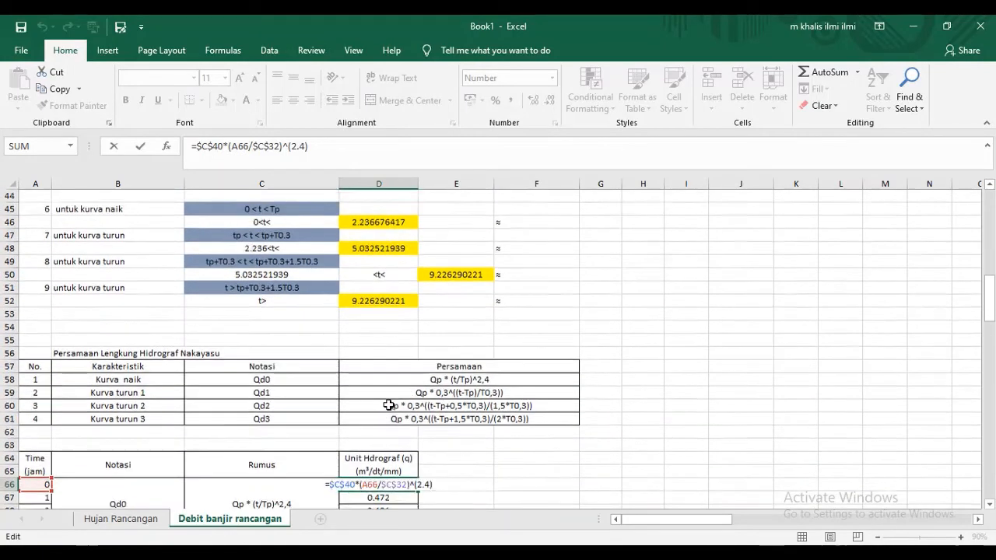
pyautogui.scroll(5, 389, 406)
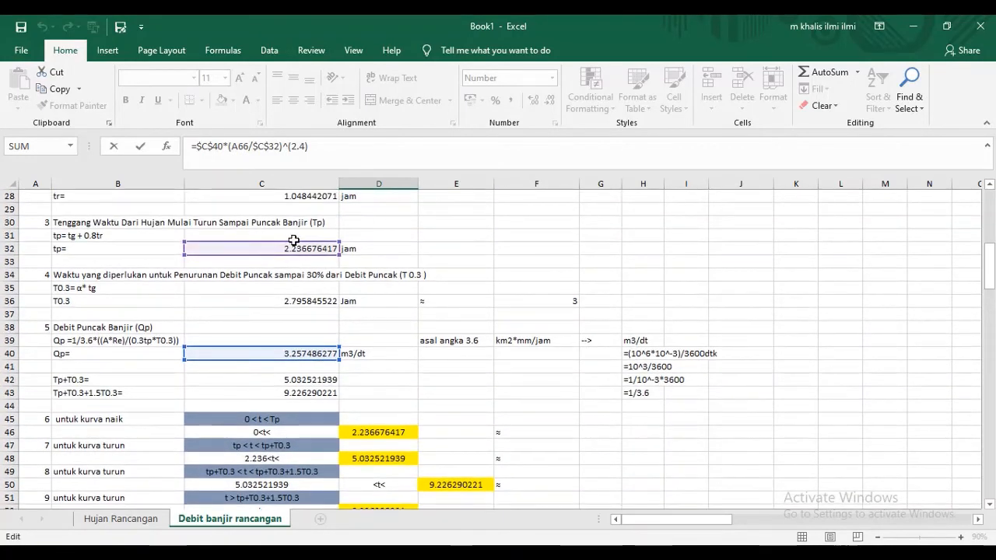
pyautogui.scroll(-8, 405, 242)
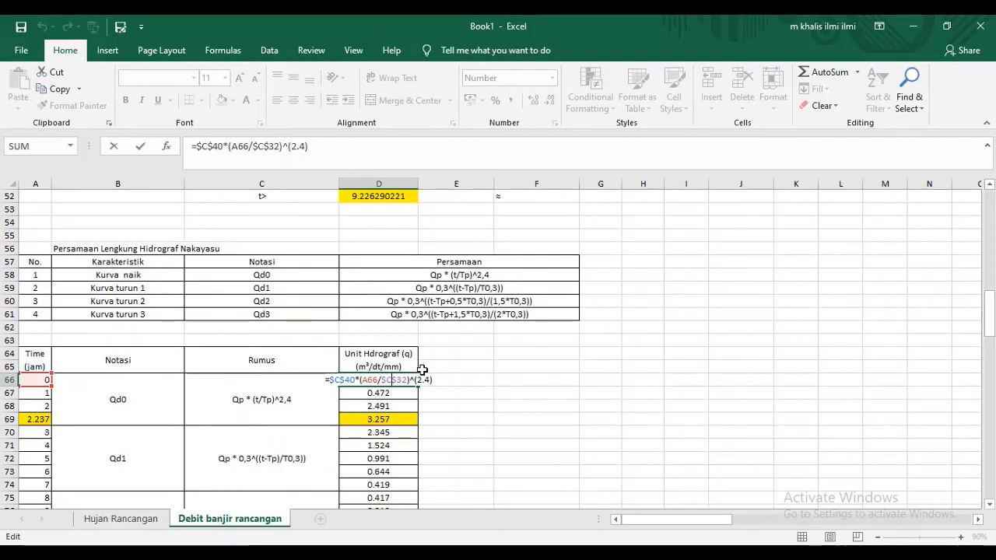
pyautogui.press('Return')
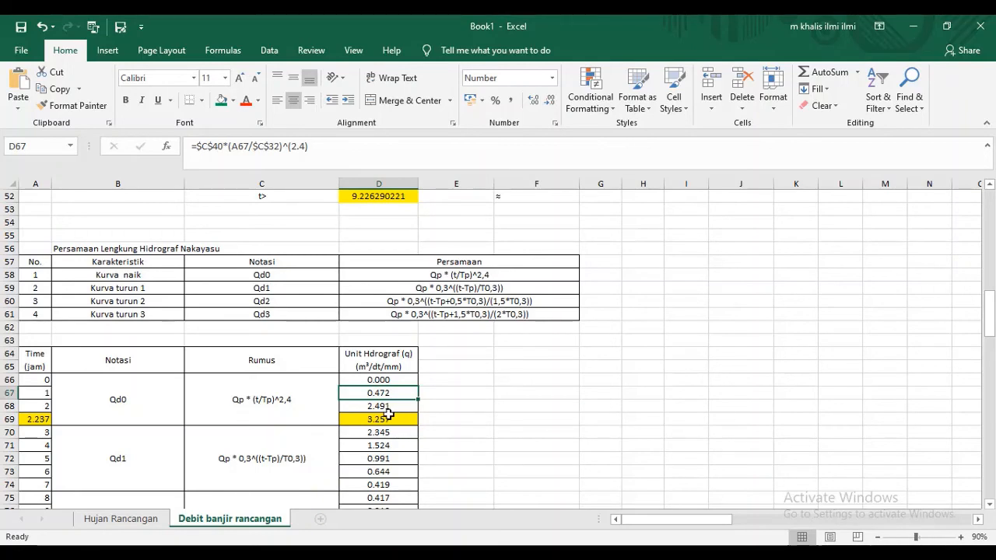
# - Inspect the first falling curve formula in D70 and trace its references to the Qp, tp and T0.3 cells
pyautogui.scroll(-1, 395, 406)
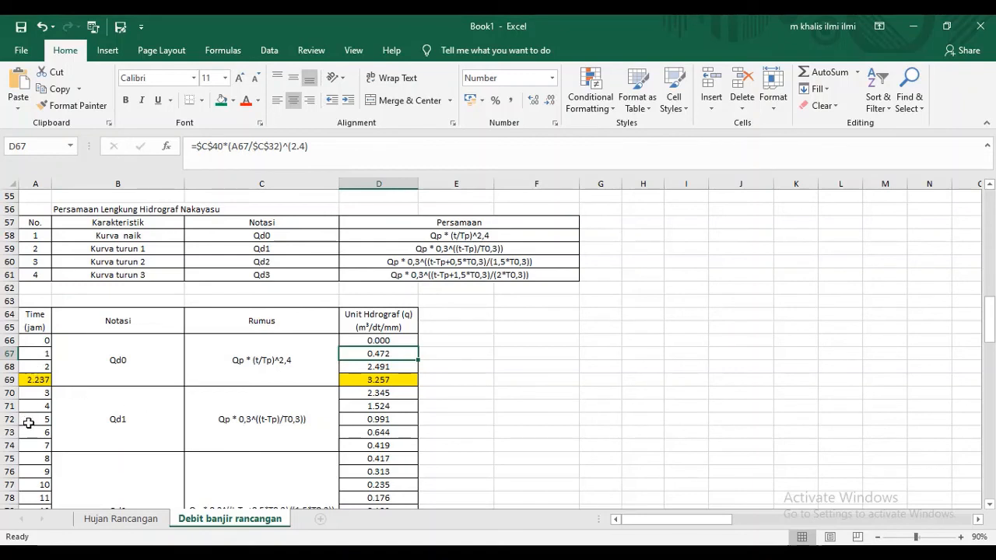
pyautogui.click(390, 395)
pyautogui.doubleClick(389, 395)
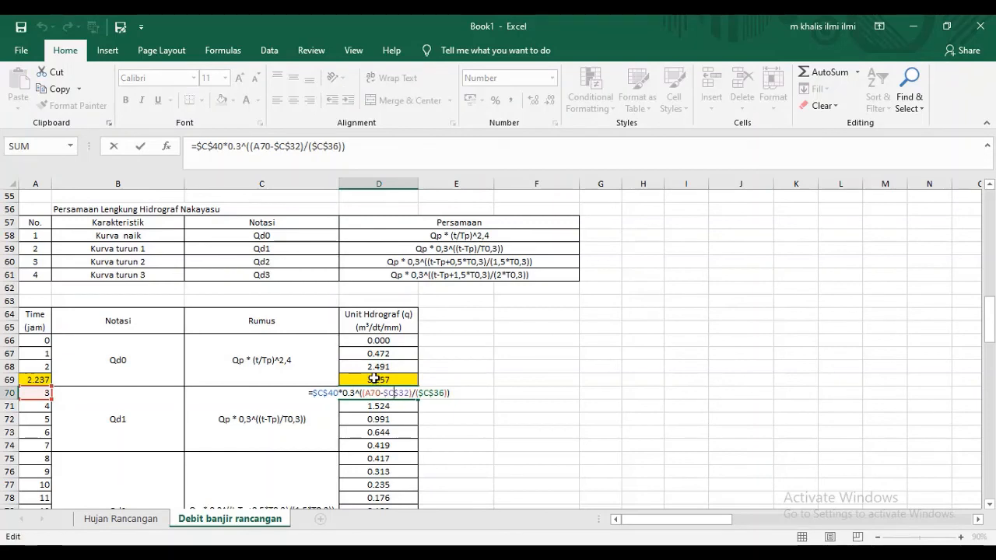
pyautogui.scroll(5, 375, 379)
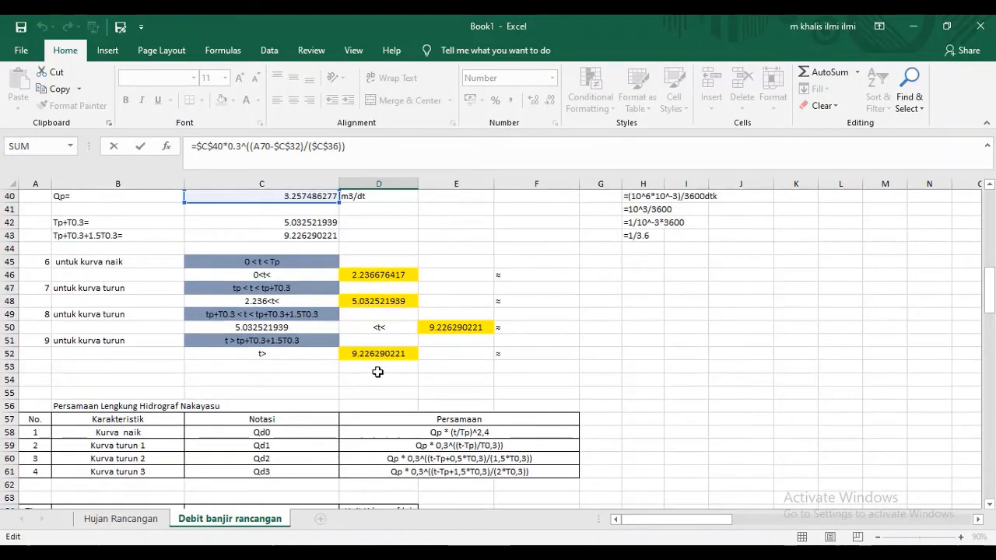
pyautogui.scroll(-7, 377, 372)
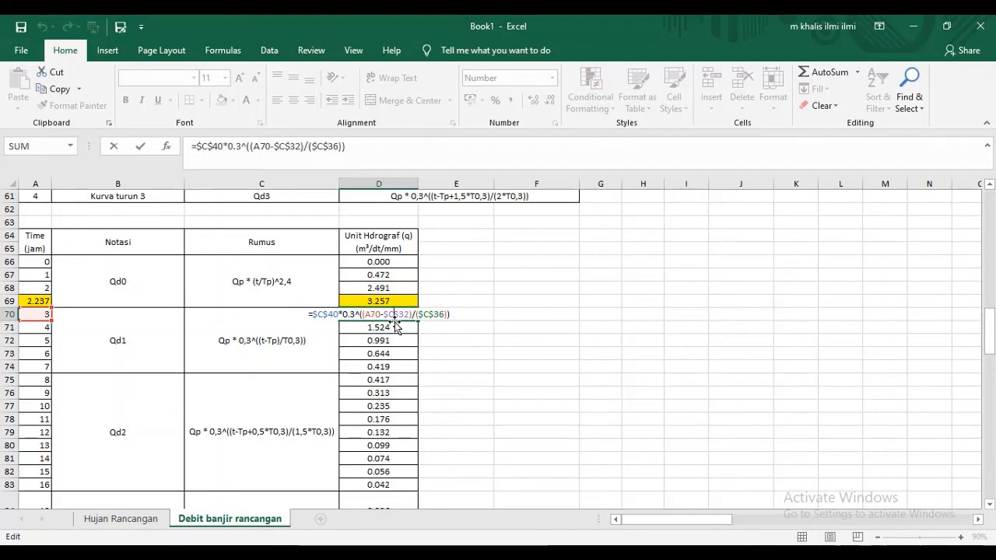
pyautogui.press('Return')
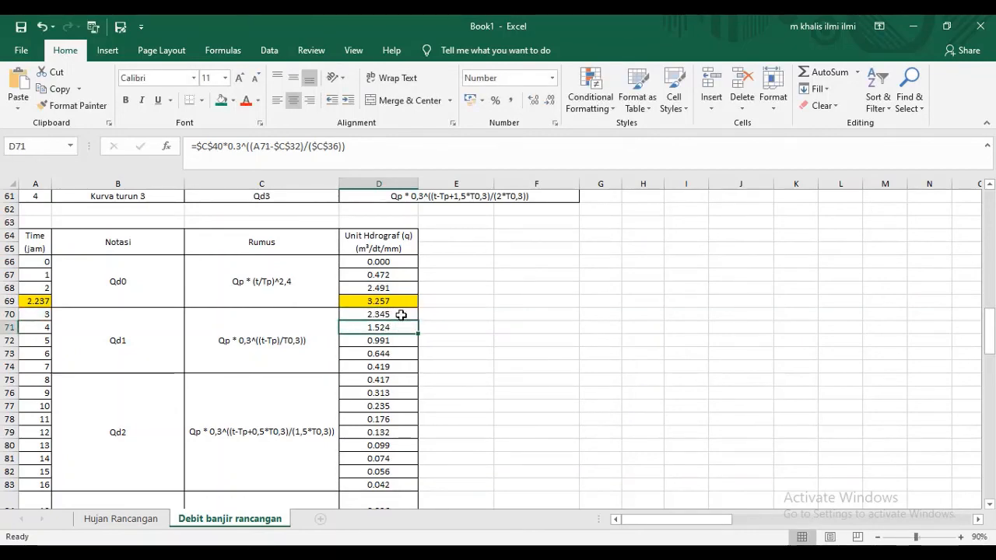
# - Review the Qd2 and Qd3 rows of the unit hydrograph table and the HSS Nakayasu DAS Rontu chart
pyautogui.scroll(-1, 405, 315)
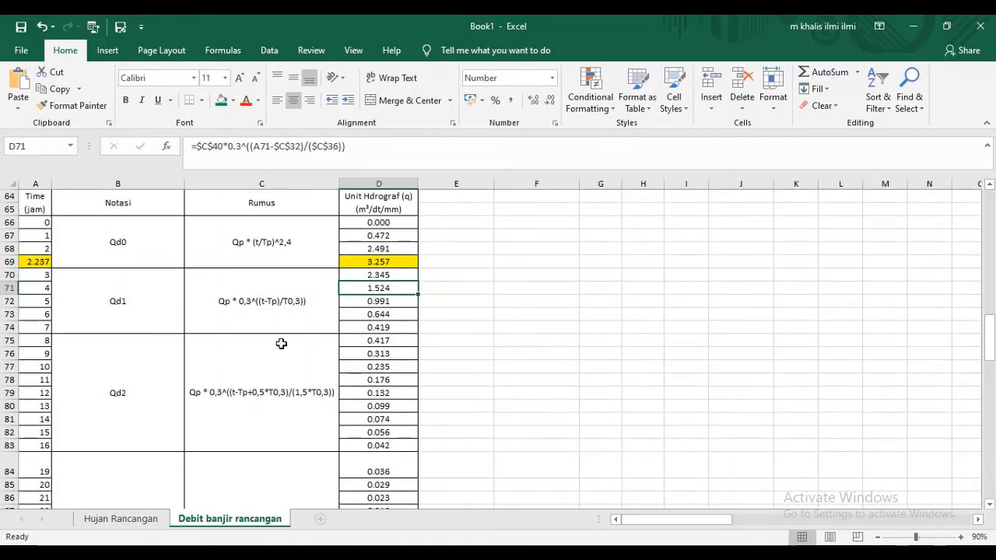
pyautogui.scroll(2, 280, 342)
pyautogui.scroll(-6, 280, 342)
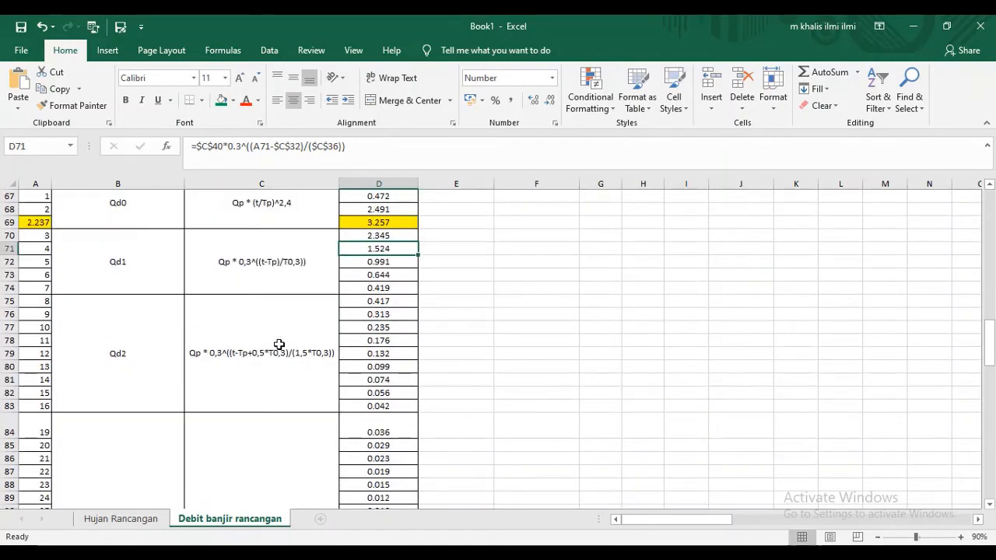
pyautogui.scroll(-2, 288, 339)
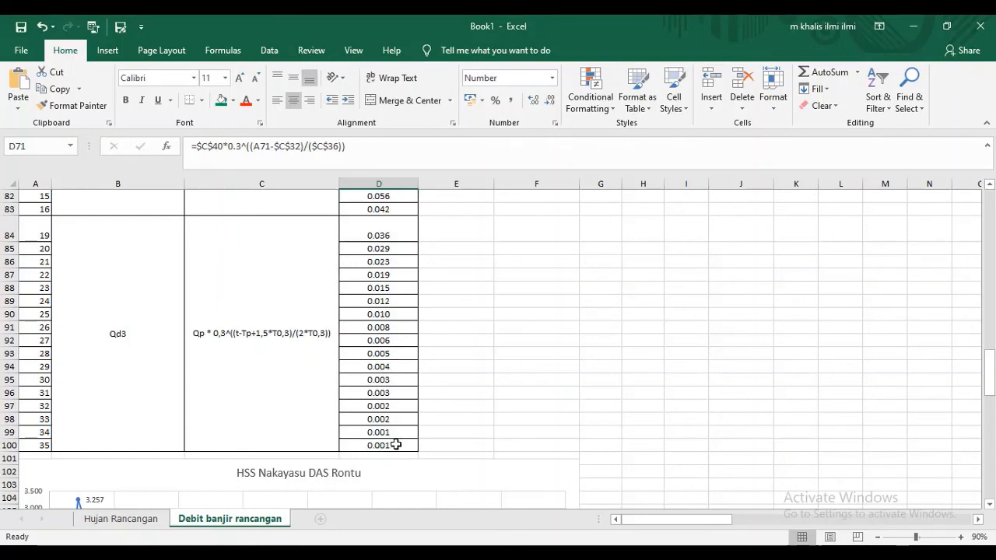
pyautogui.scroll(-7, 467, 411)
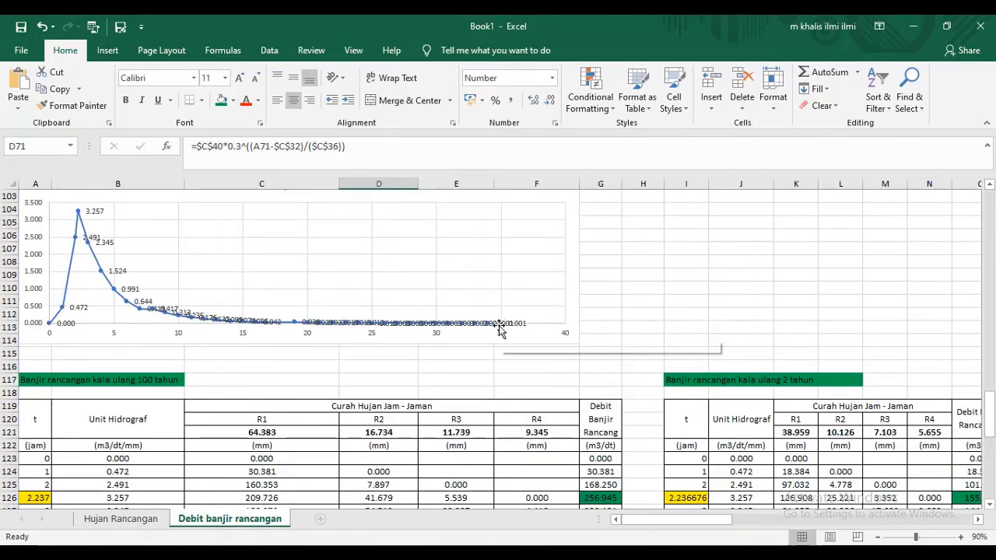
pyautogui.scroll(9, 556, 331)
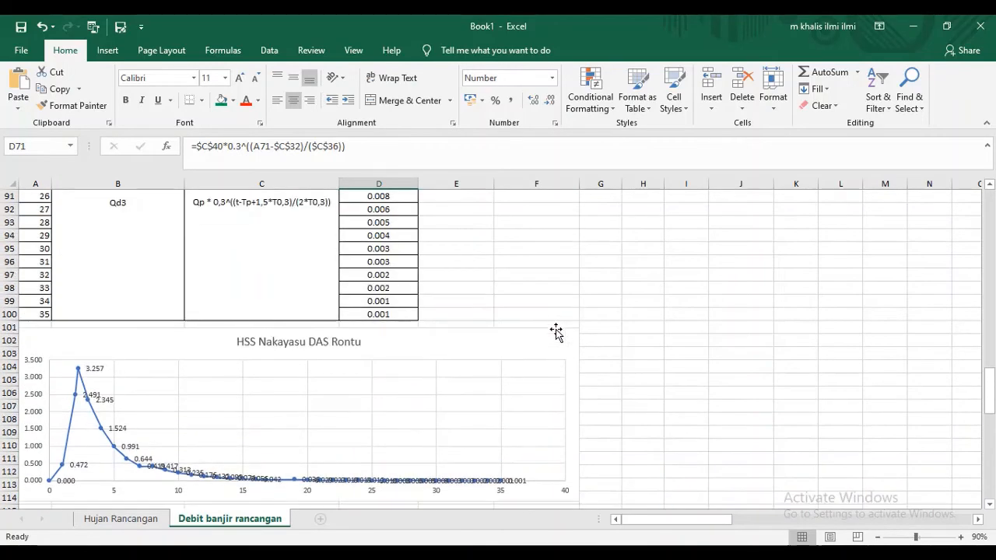
pyautogui.scroll(8, 337, 359)
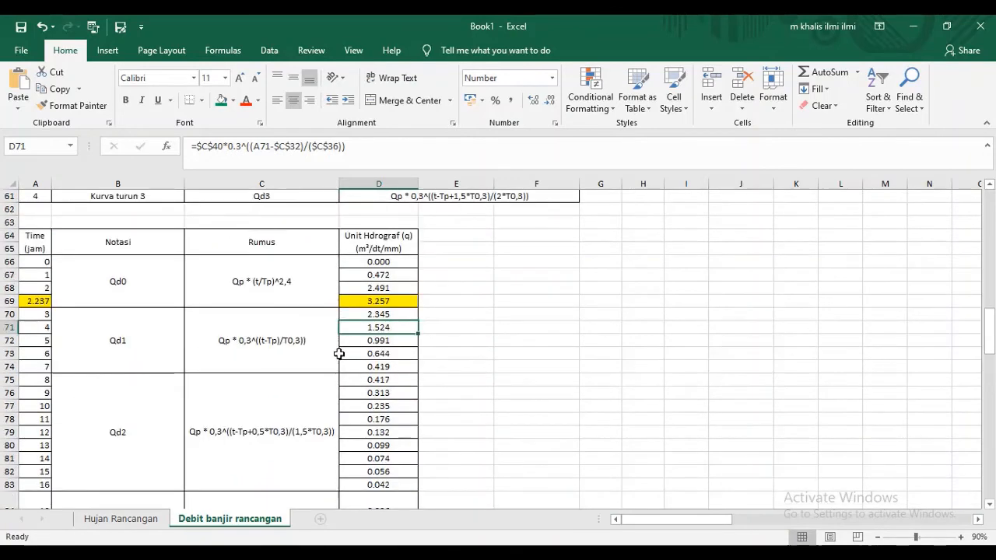
# - Compare the rising curve limit in D46 and the first falling limit in D48 with the Qd0 and Qd1 time rows
pyautogui.scroll(3, 184, 326)
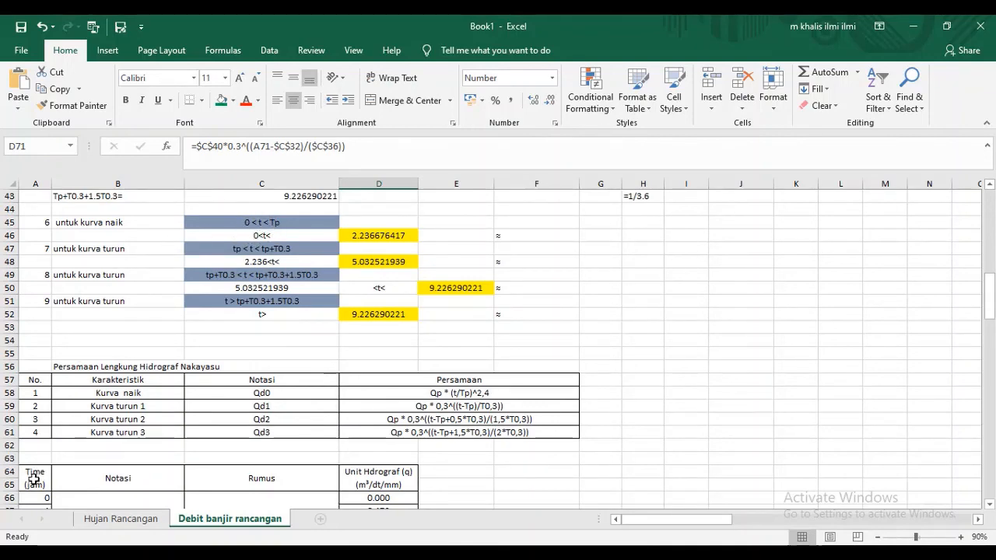
pyautogui.scroll(-1, 37, 466)
pyautogui.scroll(2, 281, 331)
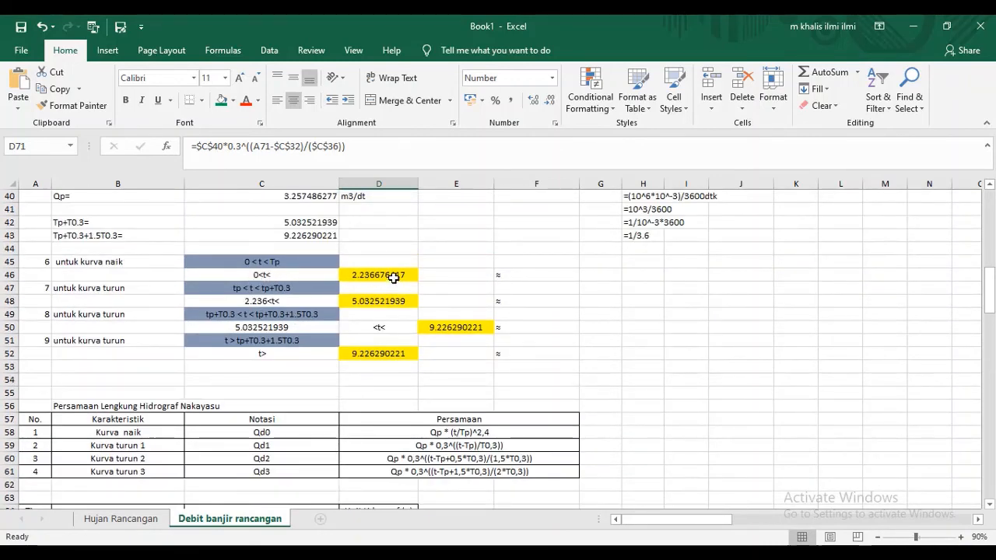
pyautogui.scroll(-4, 48, 379)
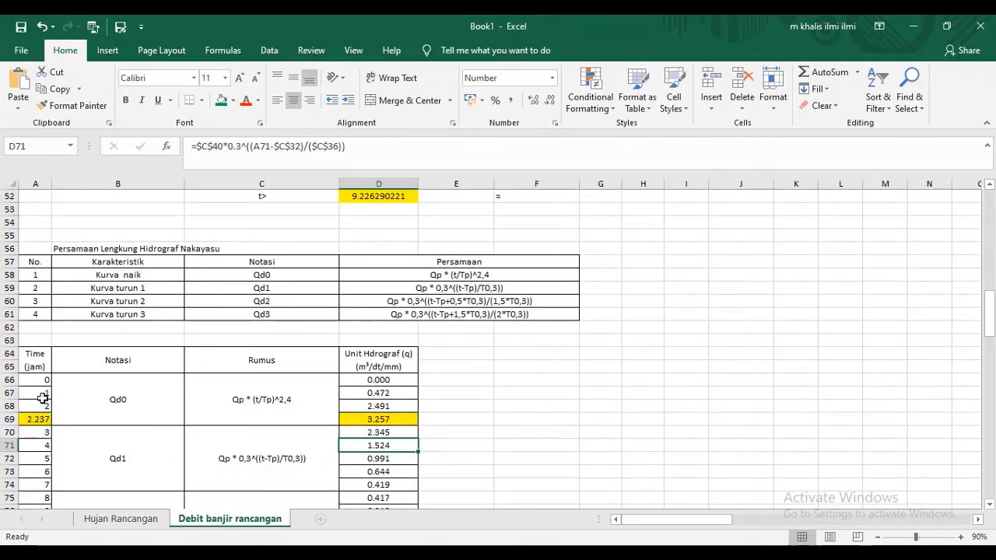
pyautogui.scroll(4, 417, 366)
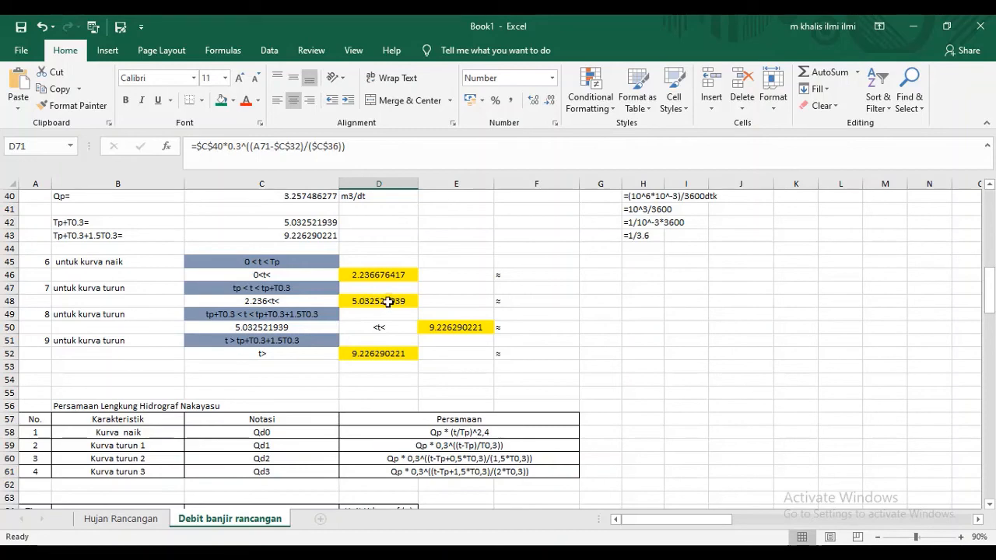
pyautogui.scroll(-9, 388, 304)
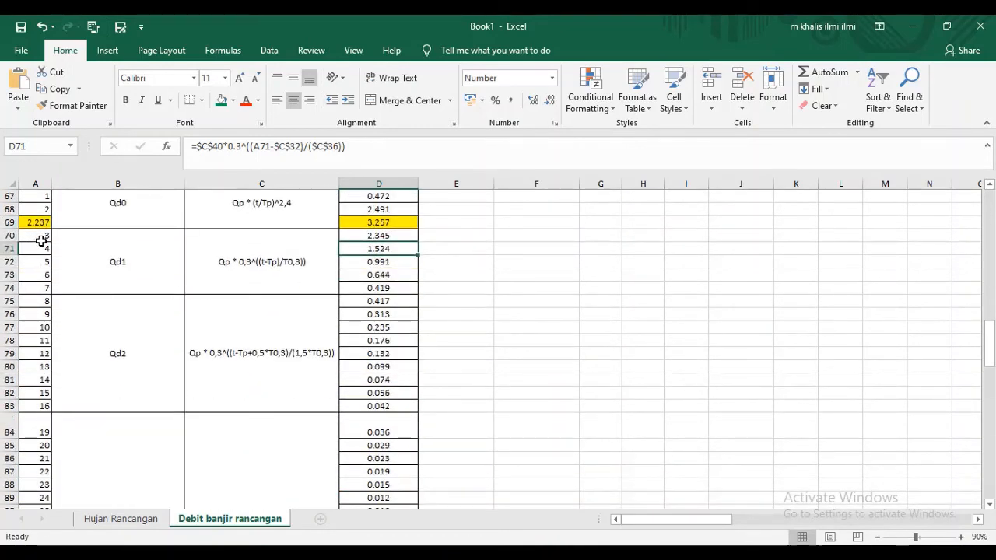
pyautogui.scroll(6, 51, 318)
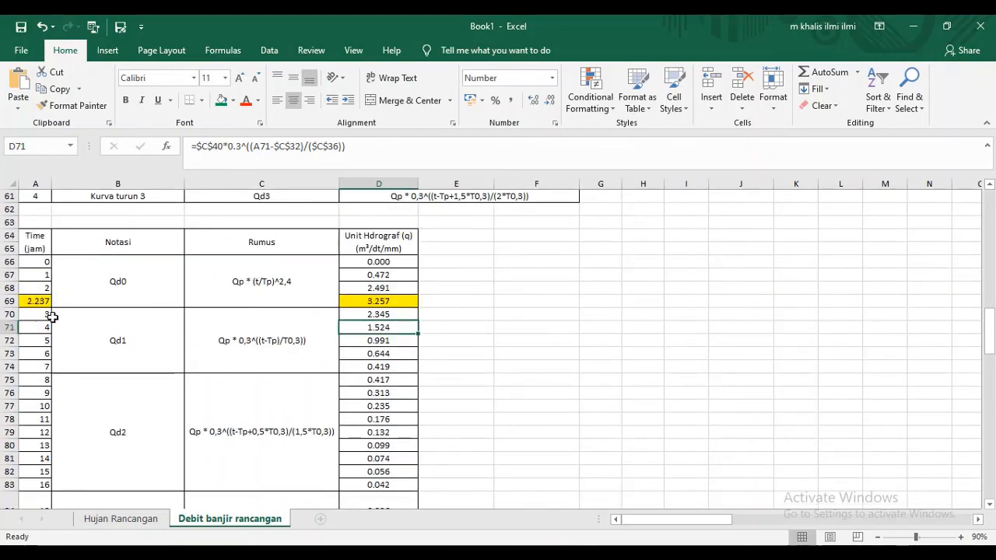
pyautogui.scroll(3, 51, 319)
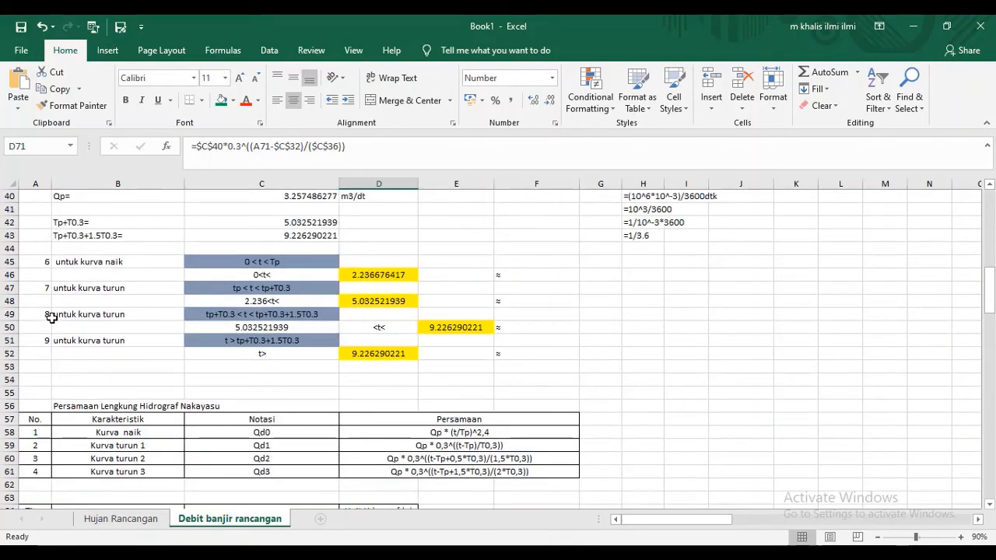
pyautogui.scroll(-4, 52, 318)
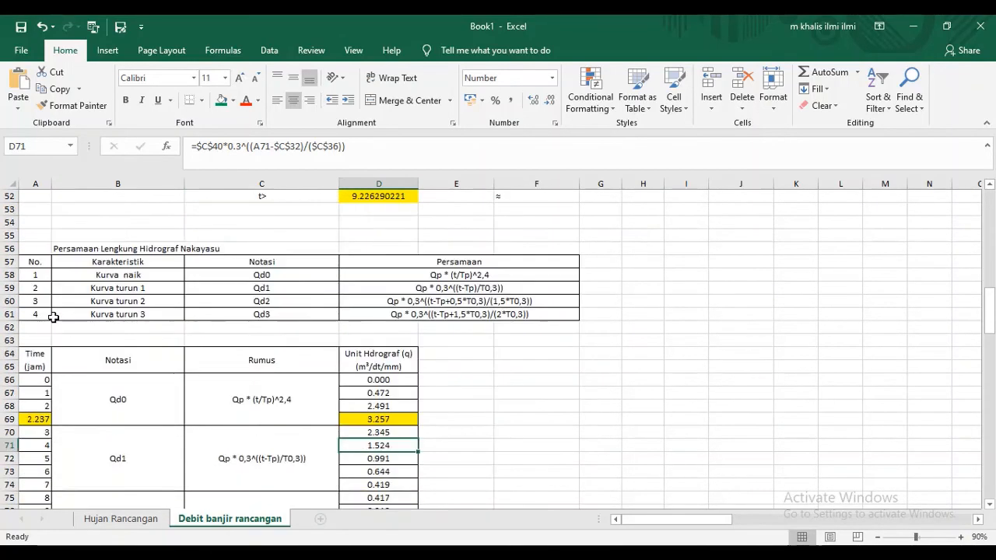
# - Compare the falling curve limits in rows 50 and 52 with the time rows assigned to Qd2 and Qd3
pyautogui.scroll(1, 161, 386)
pyautogui.scroll(2, 161, 386)
pyautogui.scroll(-4, 161, 381)
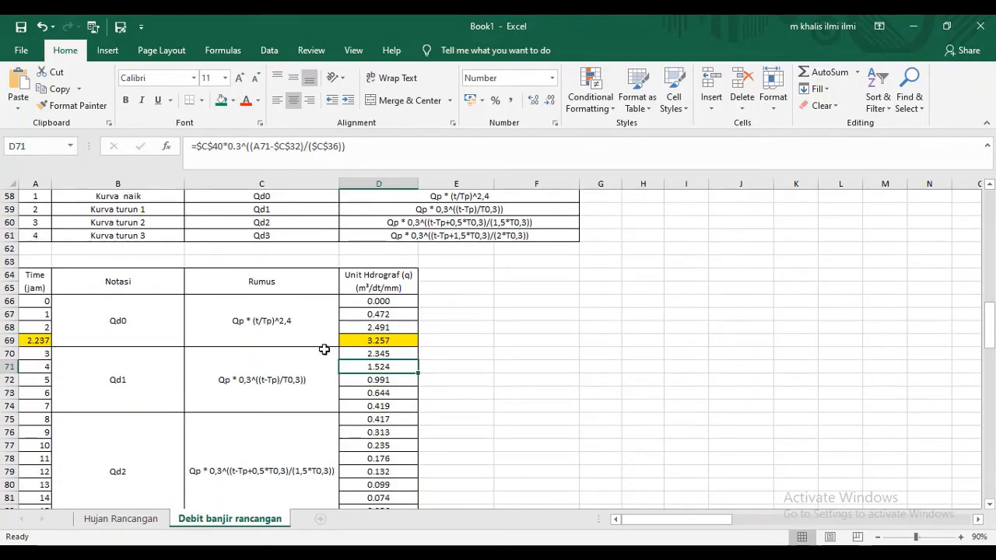
pyautogui.scroll(3, 327, 348)
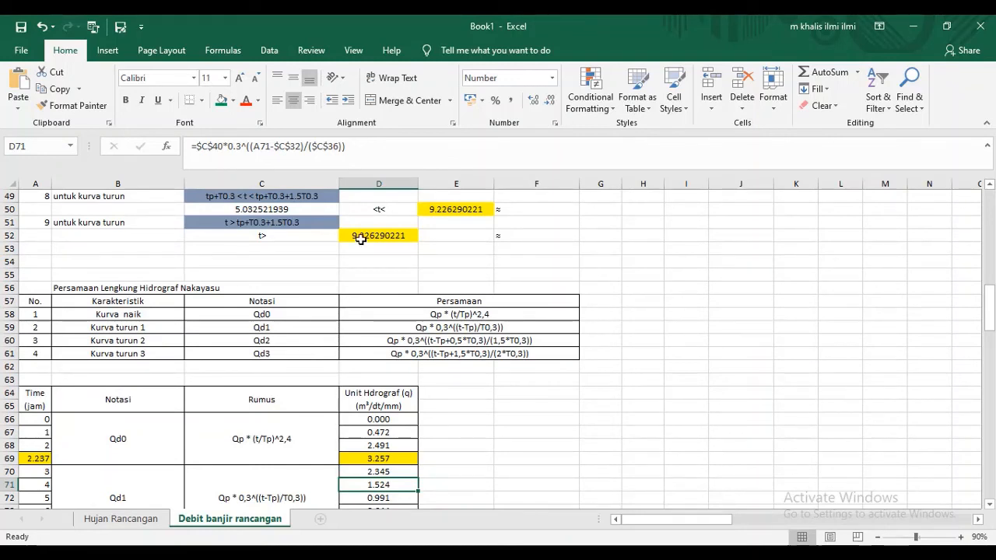
pyautogui.scroll(-6, 360, 240)
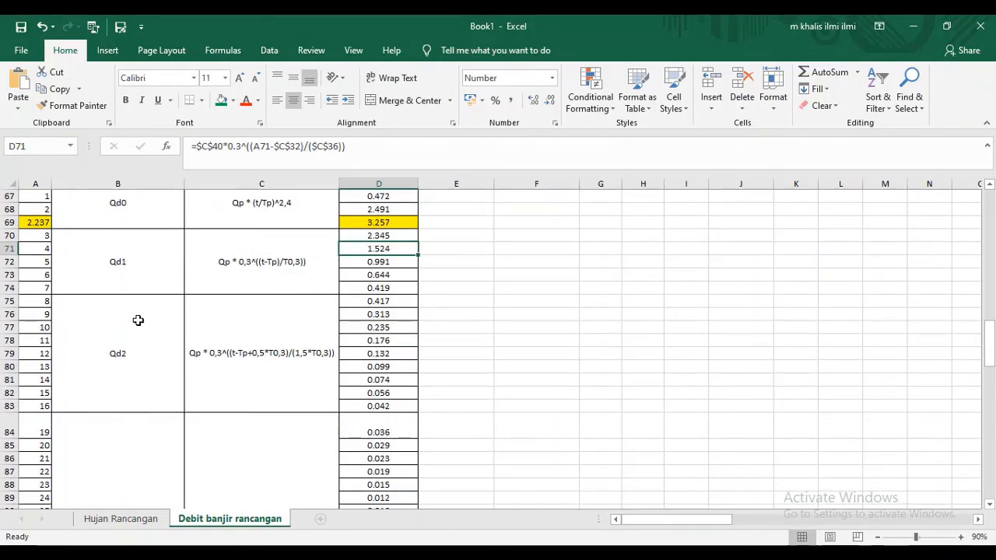
pyautogui.scroll(-2, 137, 322)
pyautogui.scroll(-2, 134, 322)
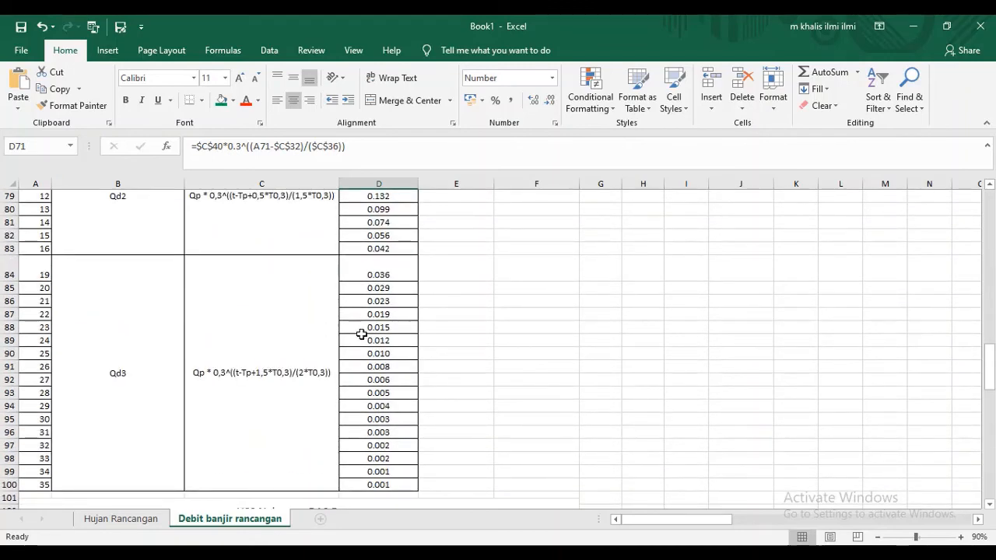
# - Review the unit hydrograph ordinates in column D against the curve plotted in the HSS Nakayasu DAS Rontu chart
pyautogui.scroll(-3, 425, 340)
pyautogui.scroll(3, 65, 295)
pyautogui.scroll(-2, 312, 294)
pyautogui.scroll(-3, 322, 298)
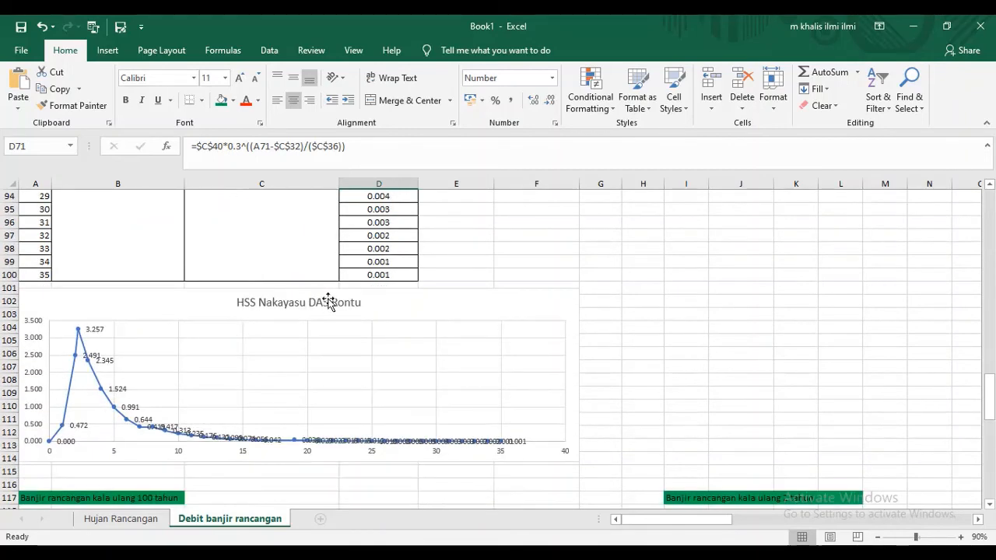
pyautogui.scroll(11, 327, 296)
pyautogui.scroll(-8, 383, 253)
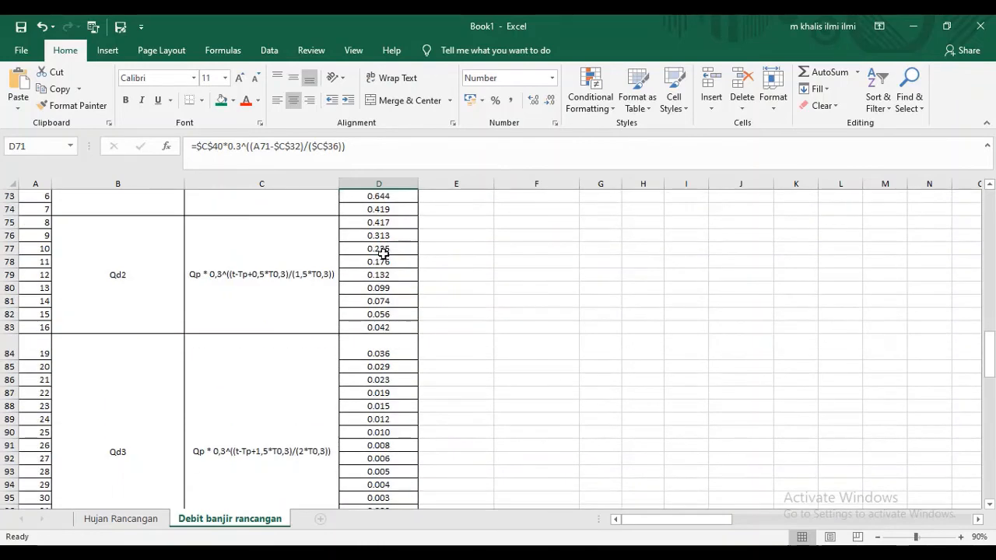
pyautogui.scroll(10, 383, 254)
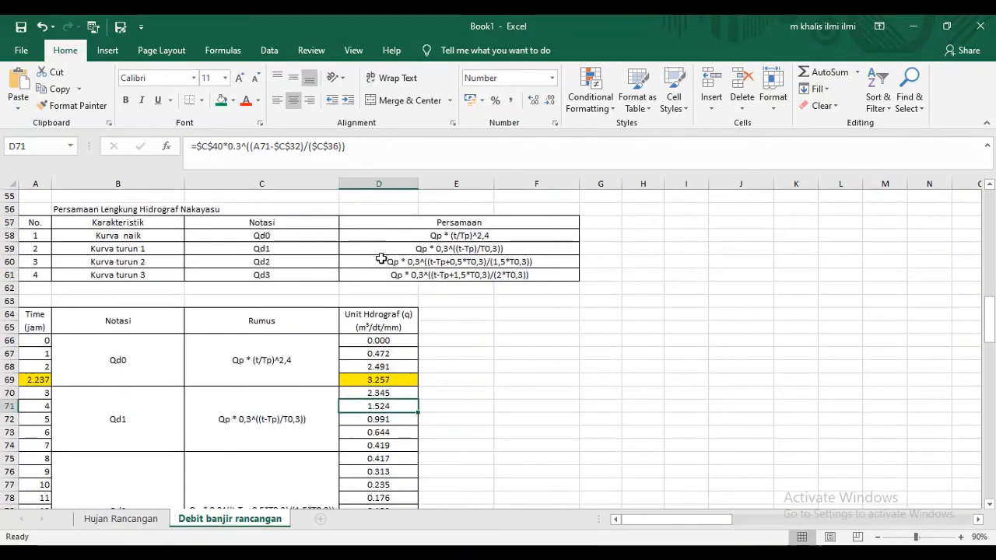
pyautogui.scroll(-1, 382, 258)
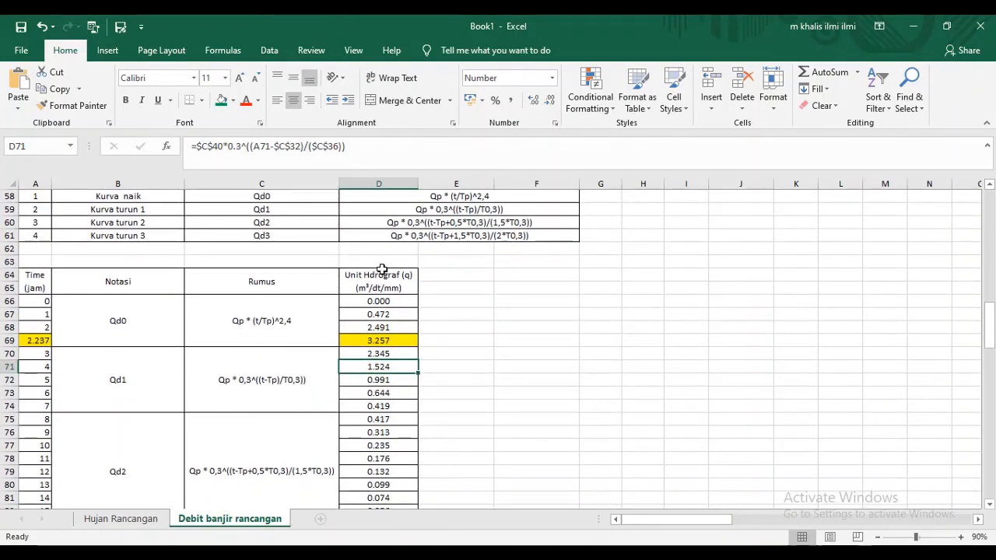
pyautogui.scroll(-11, 382, 269)
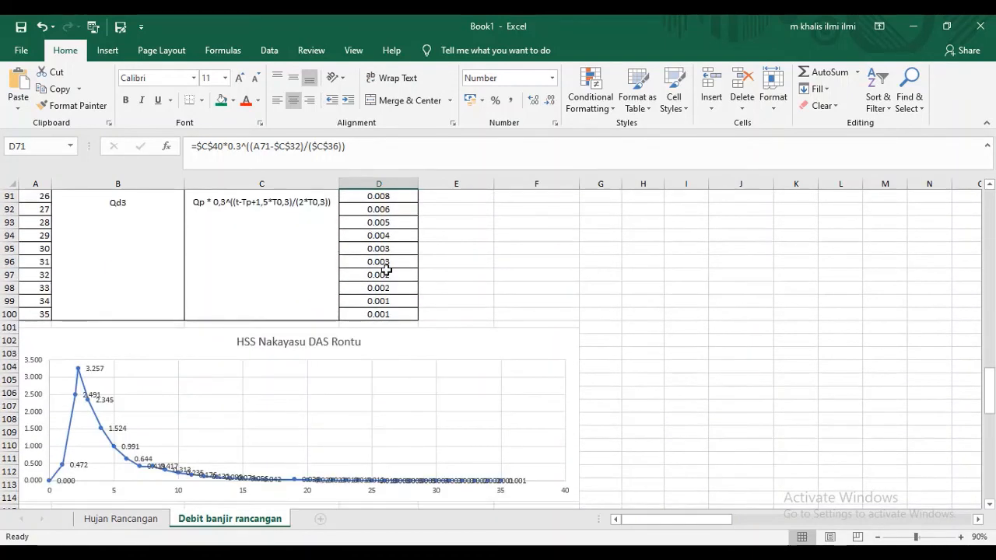
pyautogui.scroll(-2, 327, 276)
# - Examine the HSS Nakayasu DAS Rontu chart's source range, data labels and chart design options
pyautogui.click(135, 267)
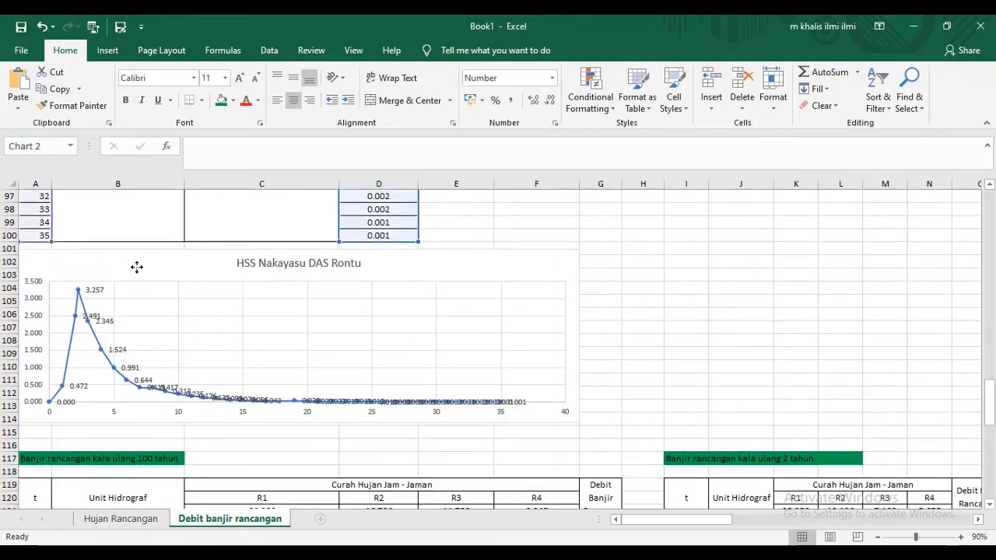
pyautogui.click(87, 319)
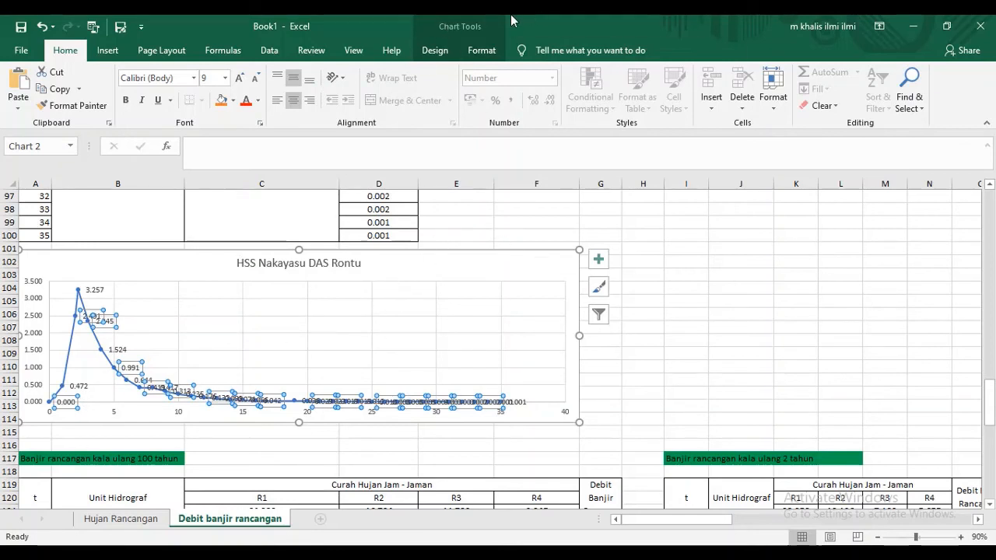
pyautogui.click(483, 22)
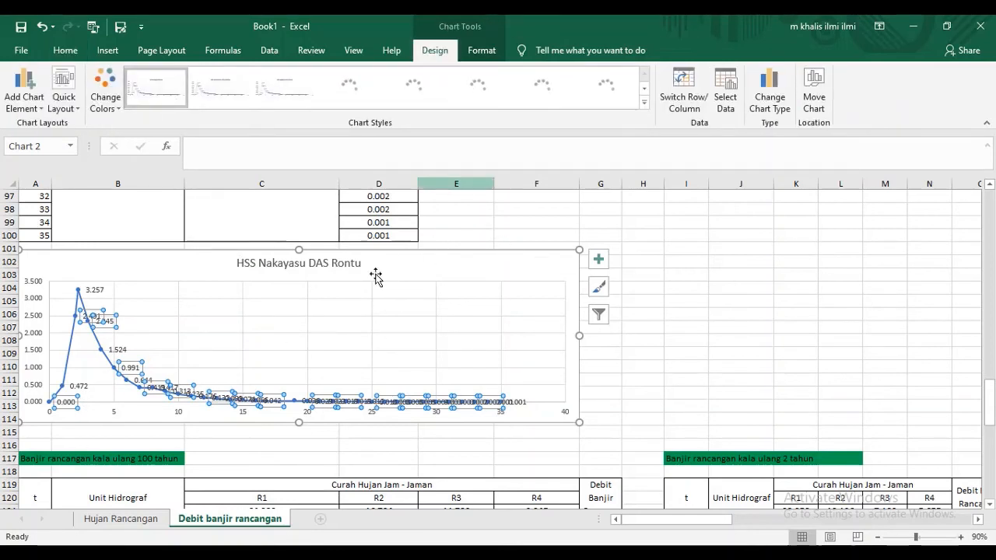
pyautogui.click(691, 266)
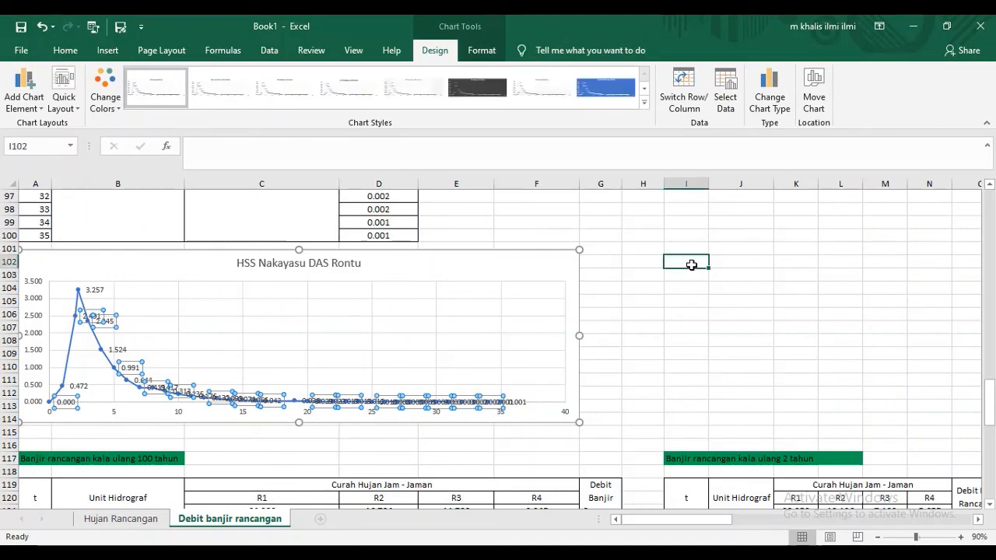
pyautogui.click(433, 266)
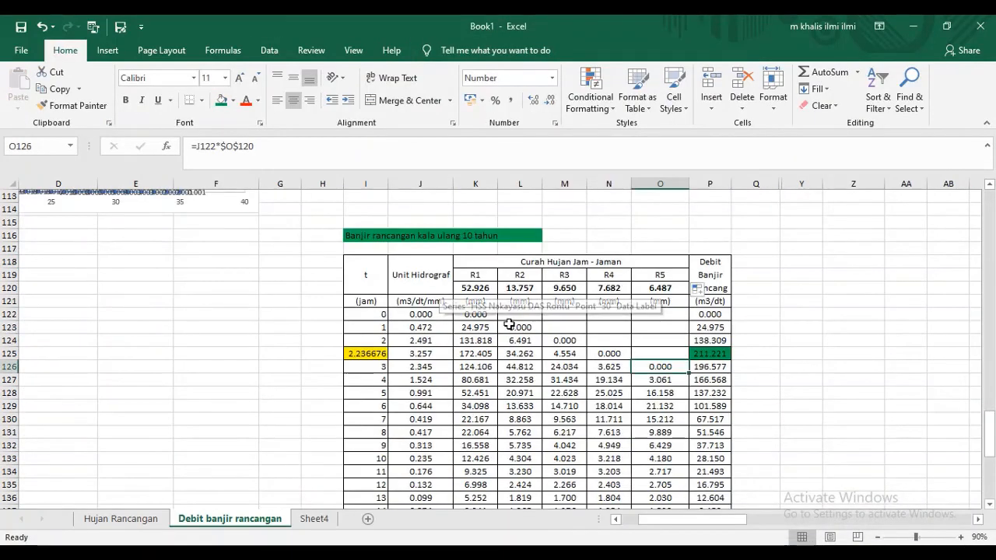
# - Inspect the R1 formula in K122 of the 10-year design flood table, tracing its references to J122 and K120
pyautogui.click(483, 310)
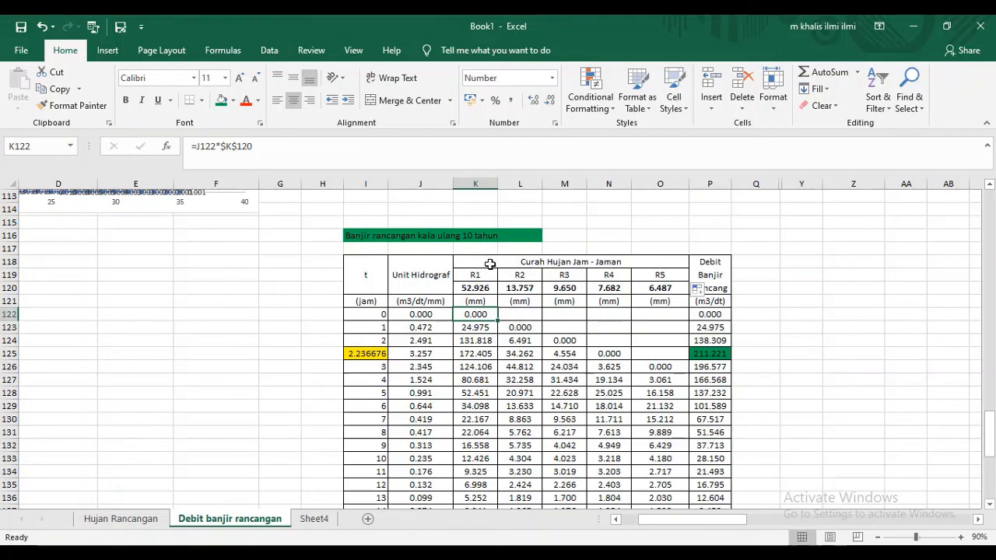
pyautogui.doubleClick(465, 315)
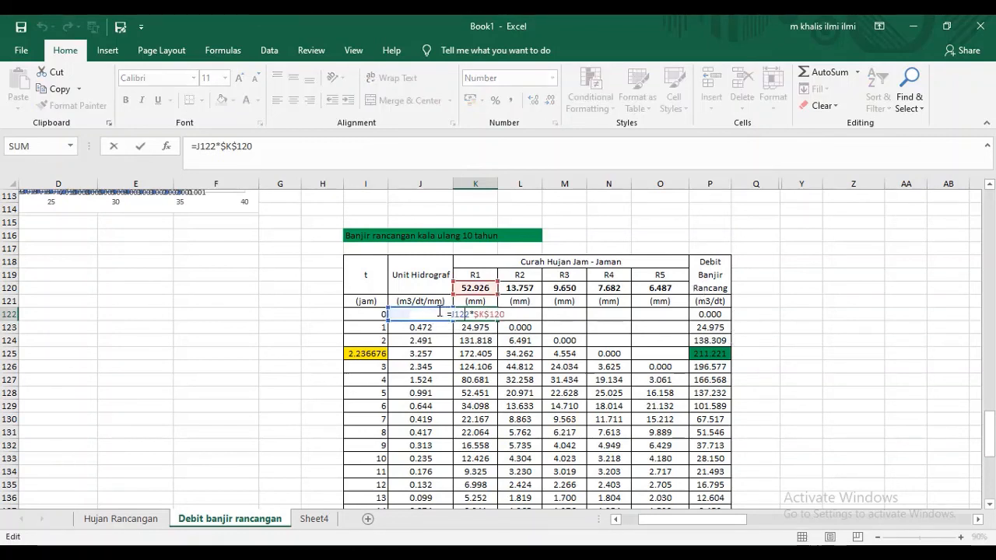
pyautogui.press('Escape')
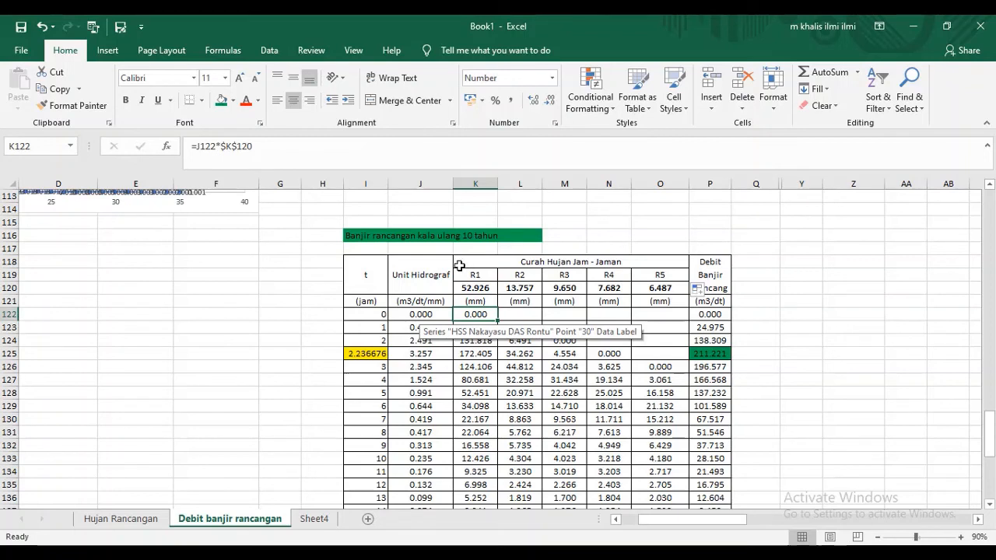
pyautogui.doubleClick(471, 312)
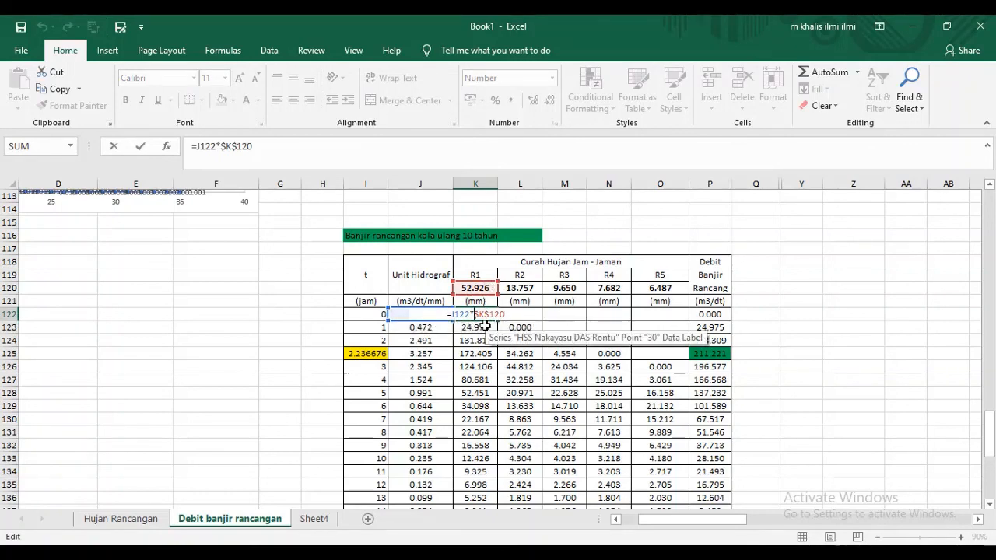
pyautogui.scroll(-2, 485, 327)
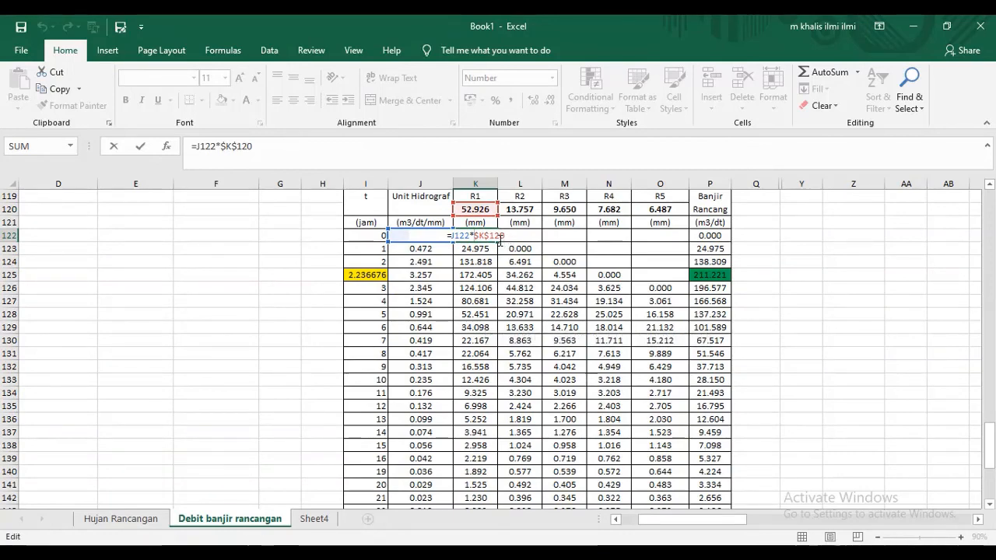
pyautogui.scroll(-2, 504, 245)
pyautogui.scroll(3, 495, 286)
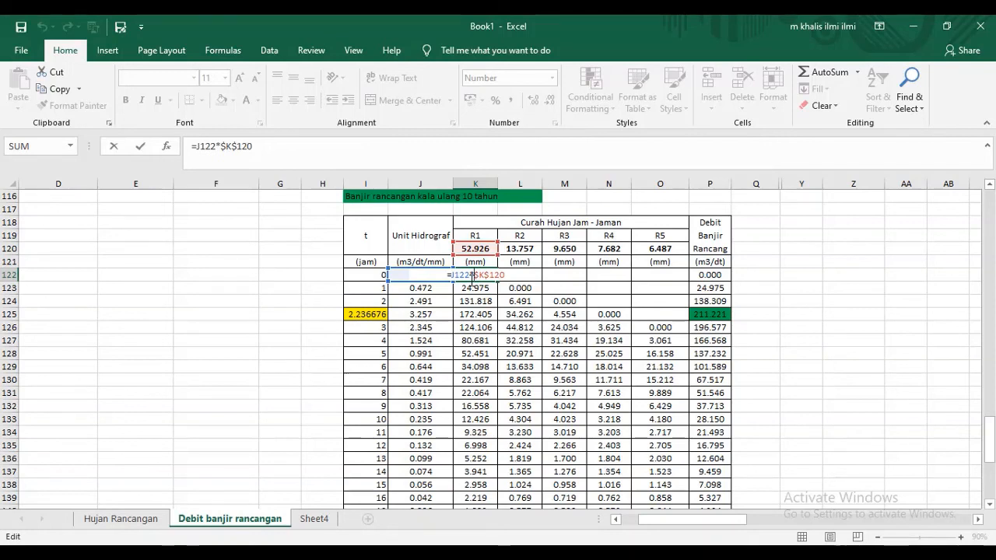
# - Keep the formula =J122*$K$120 in K122 and fill it down the R1 column to K157
pyautogui.hotkey('ctrl', 'Return')
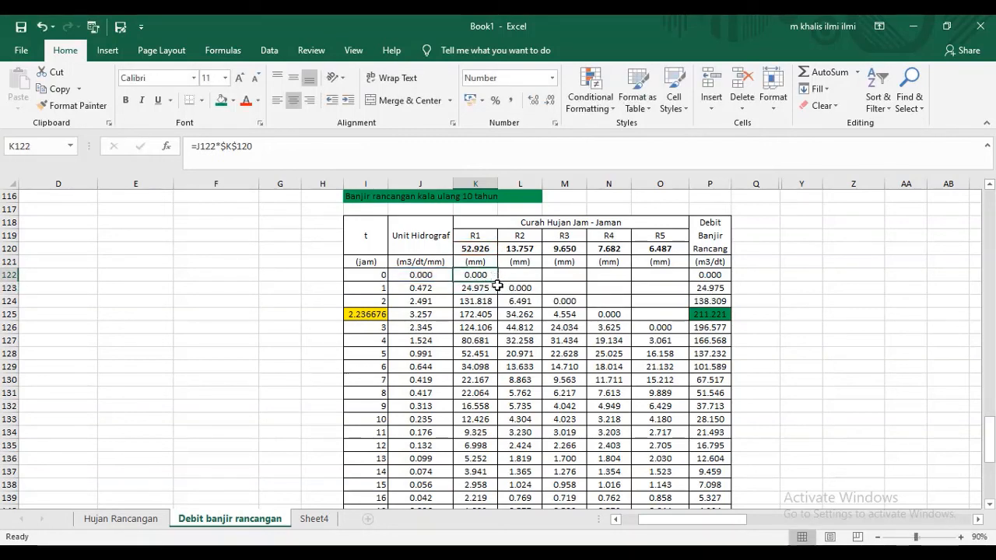
pyautogui.moveTo(499, 286); pyautogui.dragTo(492, 502)
pyautogui.scroll(-1, 523, 425)
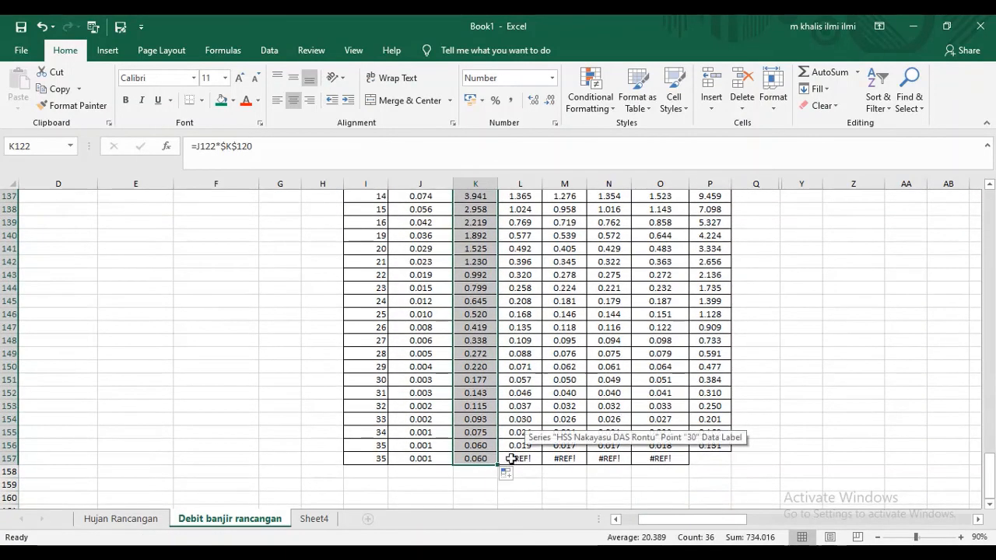
# - Apply all borders to cells L157 to P157 in the last row of the 10-year design flood table
pyautogui.click(509, 460)
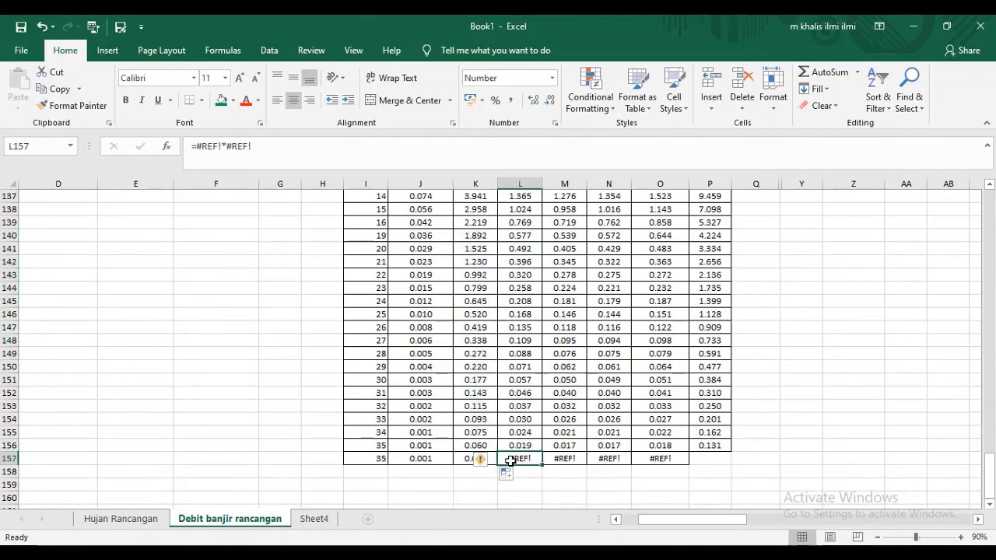
pyautogui.moveTo(510, 460); pyautogui.dragTo(708, 460)
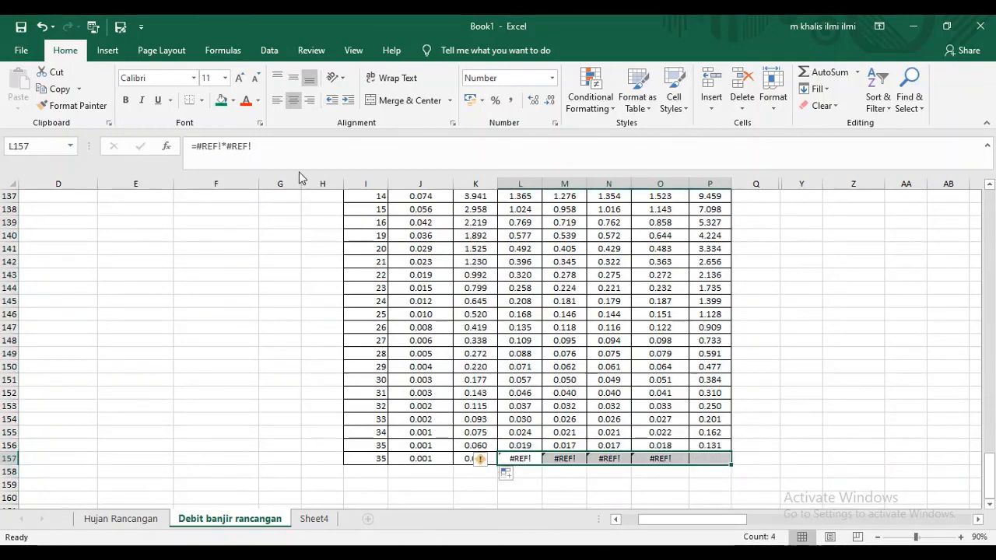
pyautogui.click(201, 100)
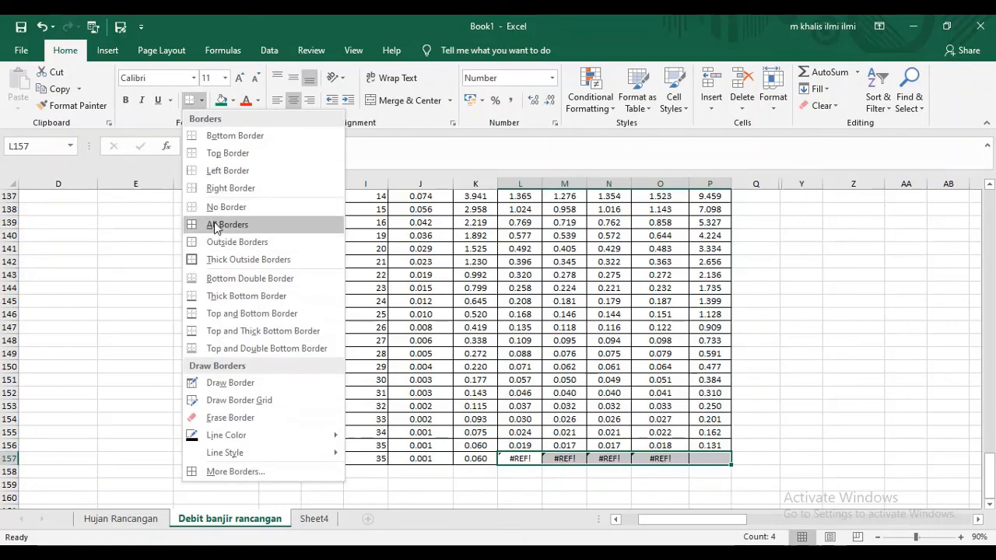
pyautogui.click(211, 223)
# - Inspect the source reference of the R2 hourly rainfall in L120 of the 10-year design flood table
pyautogui.scroll(10, 537, 291)
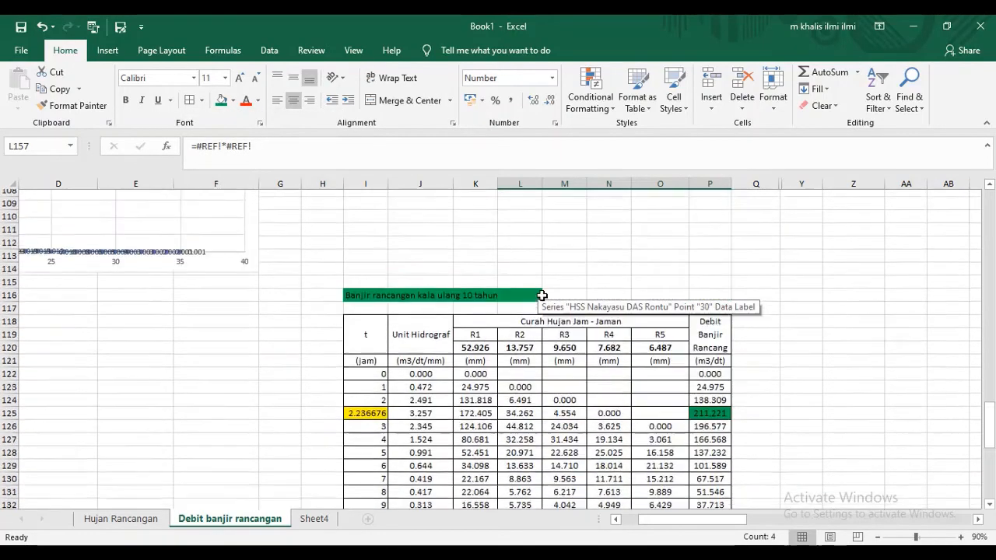
pyautogui.click(535, 361)
pyautogui.scroll(-2, 536, 361)
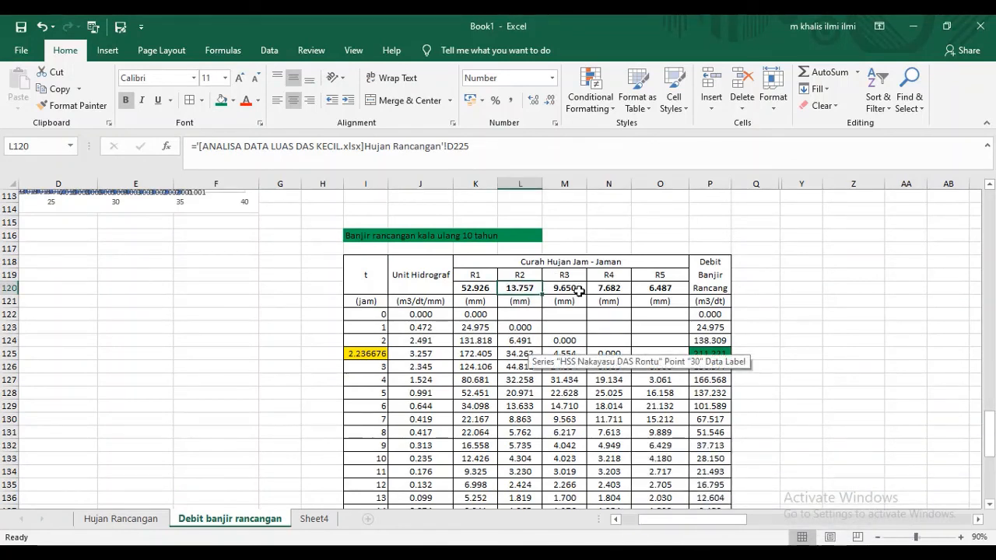
# - Keep the formula =J122*$L$120 in L123 and fill it down the R2 column to L157
pyautogui.click(534, 326)
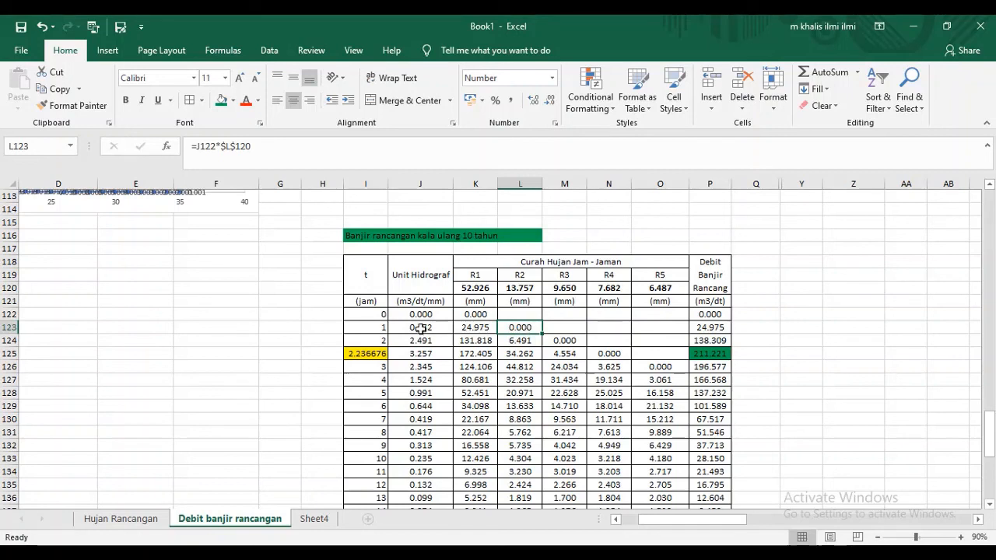
pyautogui.doubleClick(521, 326)
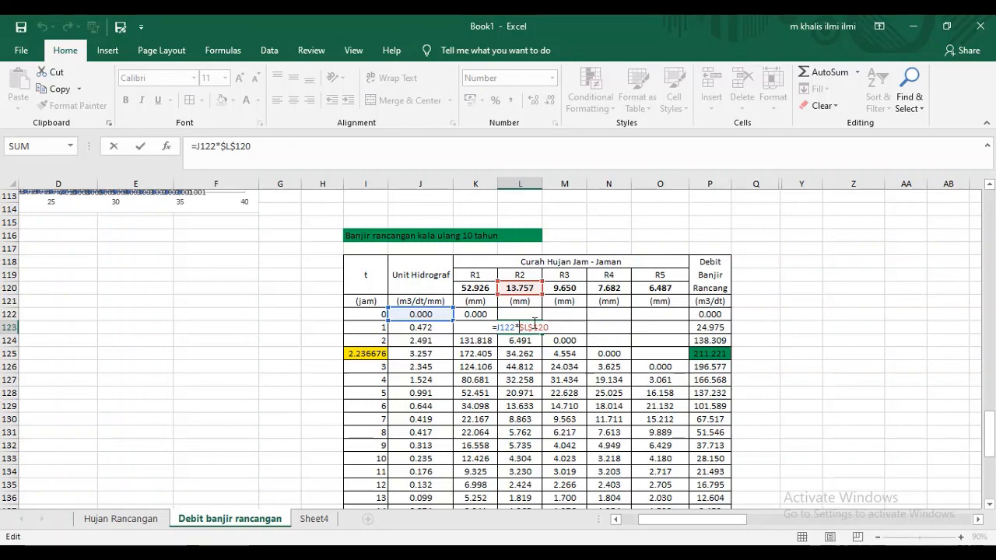
pyautogui.scroll(-3, 533, 327)
pyautogui.scroll(-5, 533, 325)
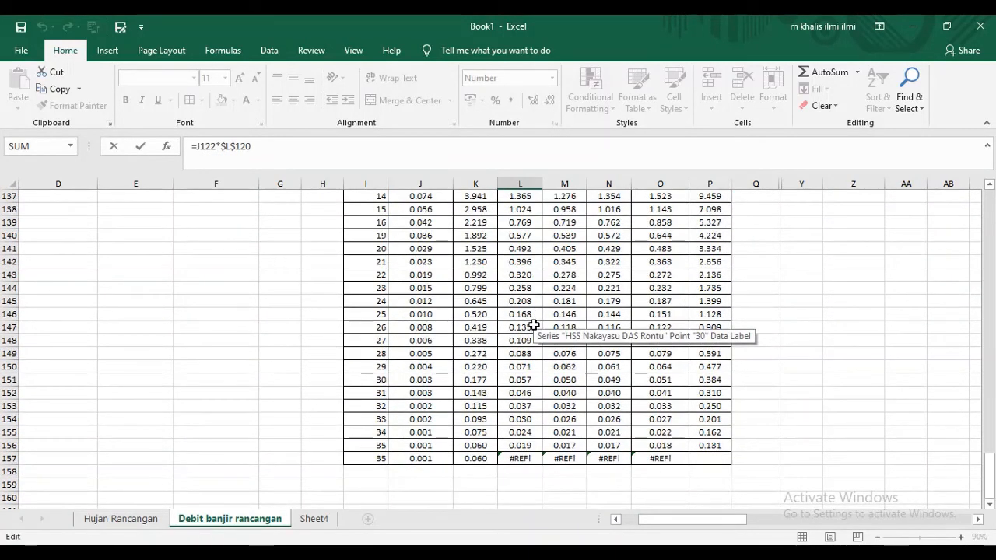
pyautogui.scroll(8, 534, 323)
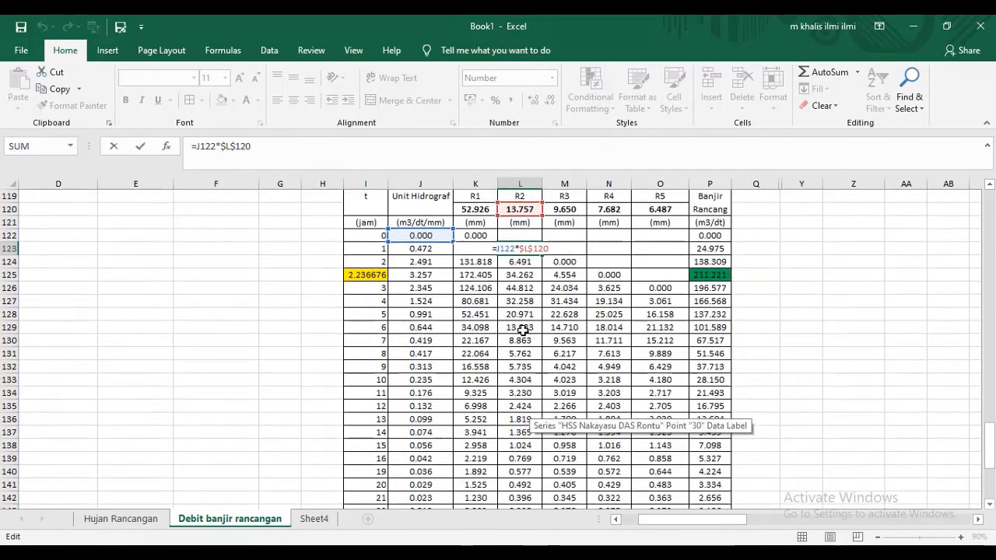
pyautogui.press('Return')
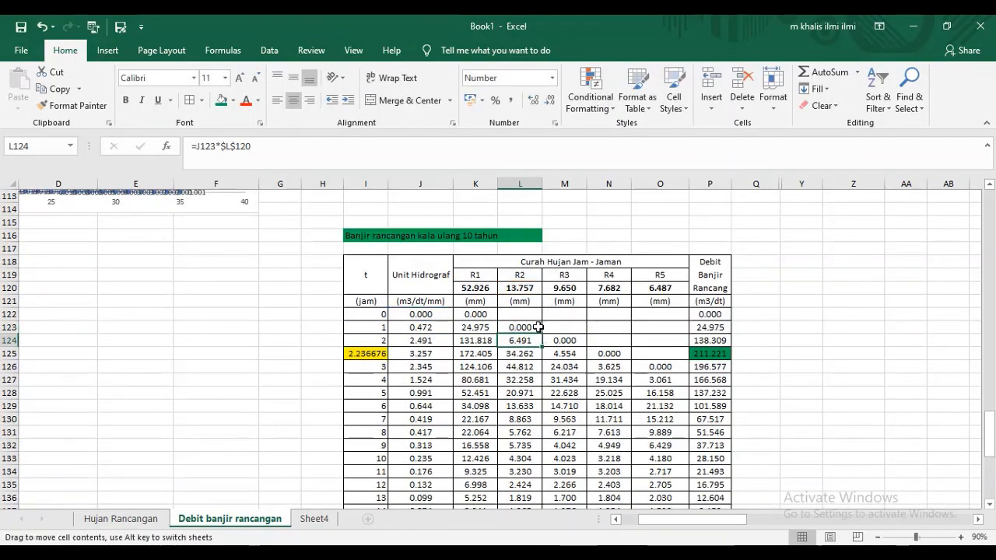
pyautogui.click(540, 327)
pyautogui.moveTo(539, 327); pyautogui.dragTo(546, 490)
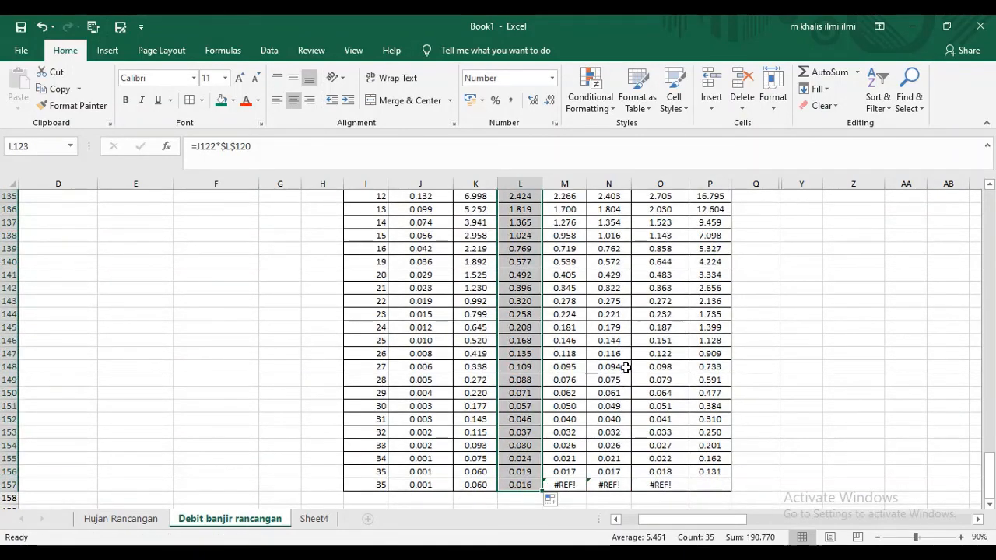
pyautogui.scroll(4, 628, 352)
pyautogui.scroll(2, 629, 352)
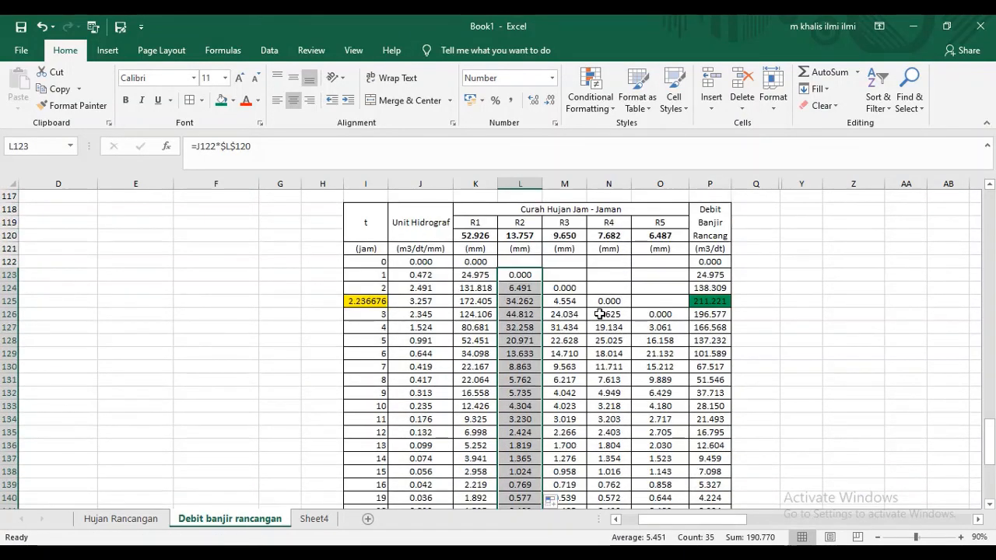
# - Fill the formula =J122*$M$120 from M124 down the R3 column to M157
pyautogui.click(565, 288)
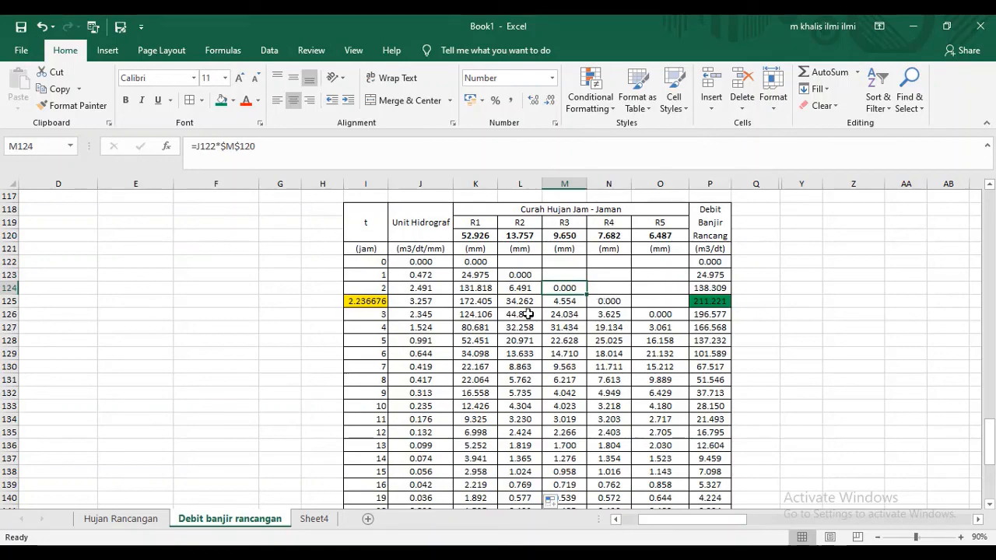
pyautogui.click(612, 300)
pyautogui.click(569, 286)
pyautogui.moveTo(587, 295)
pyautogui.mouseDown()
pyautogui.moveTo(579, 518)
pyautogui.moveTo(571, 493)
pyautogui.moveTo(583, 491)
pyautogui.mouseUp()
pyautogui.scroll(1, 601, 433)
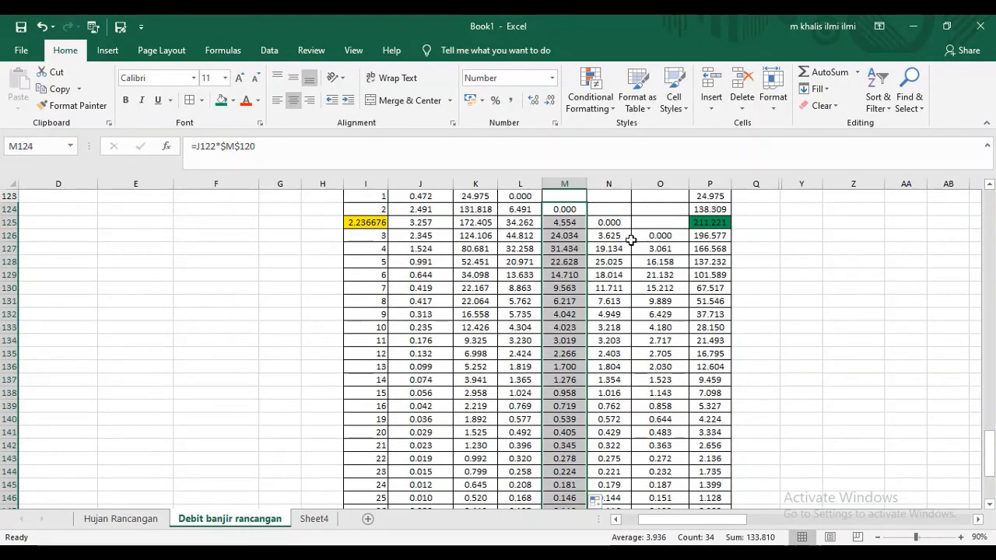
# - Fill the formula =J122*$N$120 from N125 down the R4 column to N157
pyautogui.click(627, 224)
pyautogui.moveTo(632, 232)
pyautogui.mouseDown()
pyautogui.moveTo(625, 506)
pyautogui.moveTo(623, 496)
pyautogui.mouseUp()
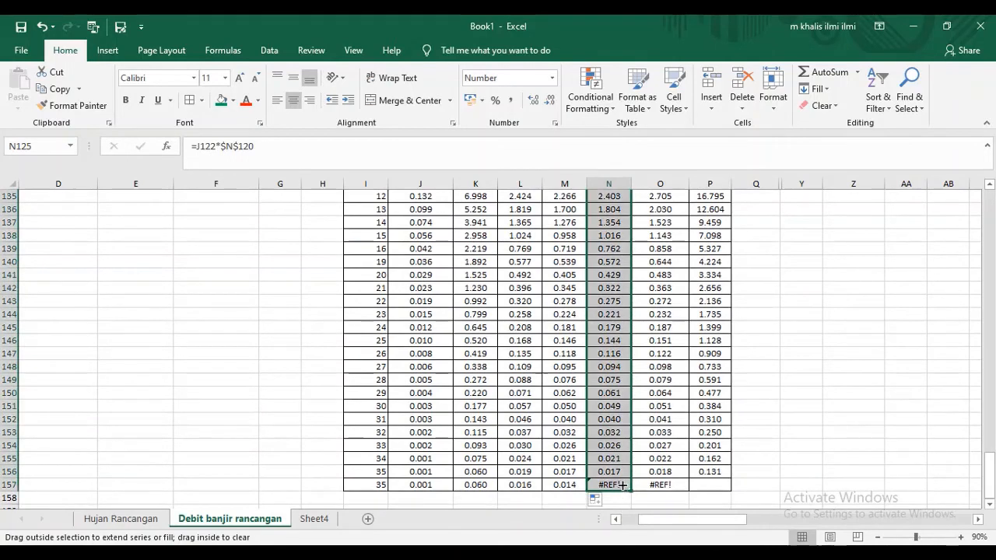
pyautogui.scroll(5, 641, 421)
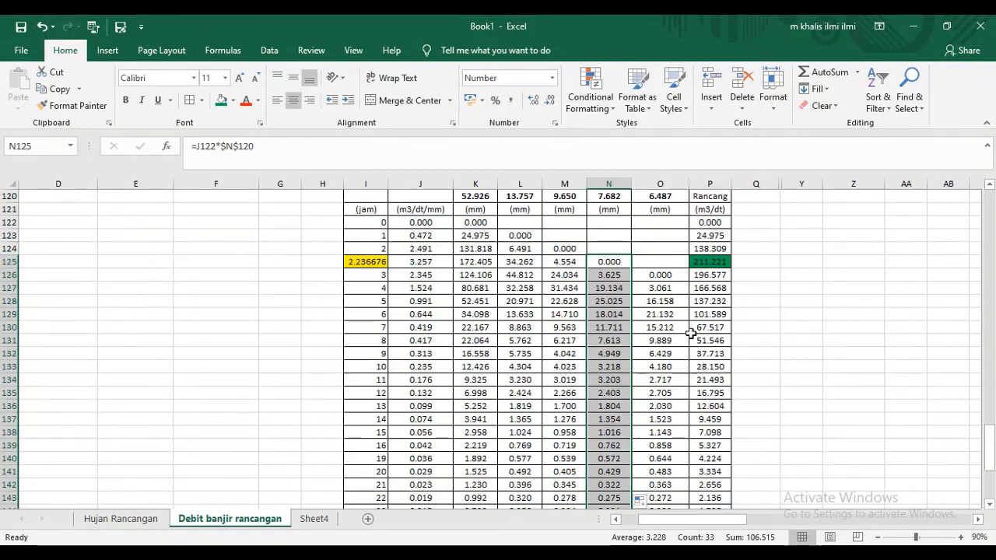
# - Inspect the SUM formulas in P122 to P125 of the design flood discharge column, tracing the summed R1 to R5 cells
pyautogui.click(724, 262)
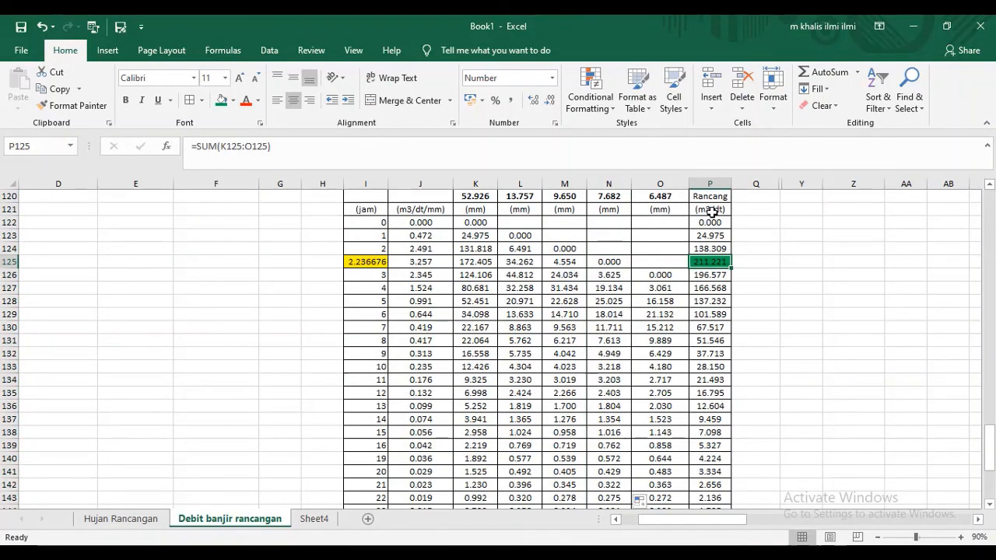
pyautogui.scroll(1, 710, 217)
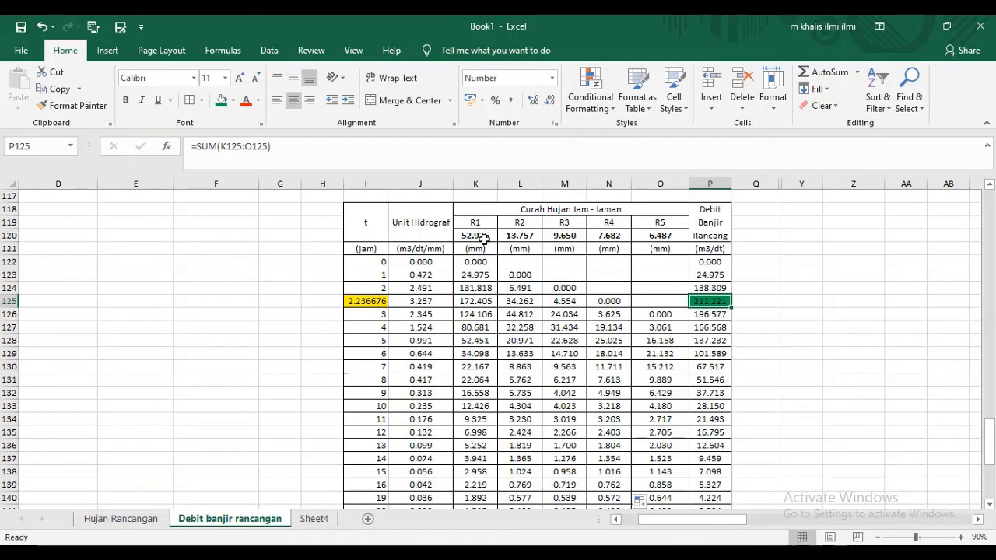
pyautogui.click(703, 261)
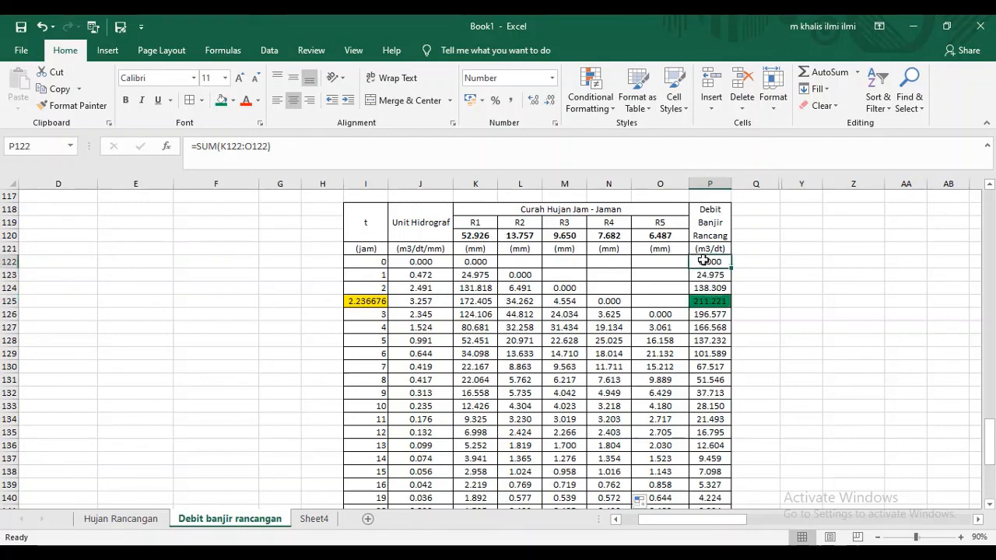
pyautogui.doubleClick(703, 261)
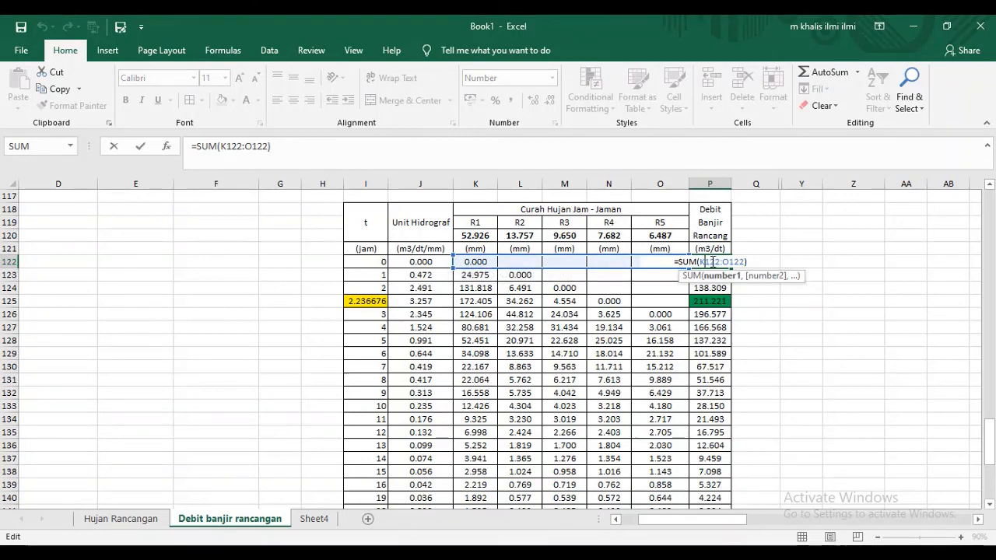
pyautogui.click(715, 275)
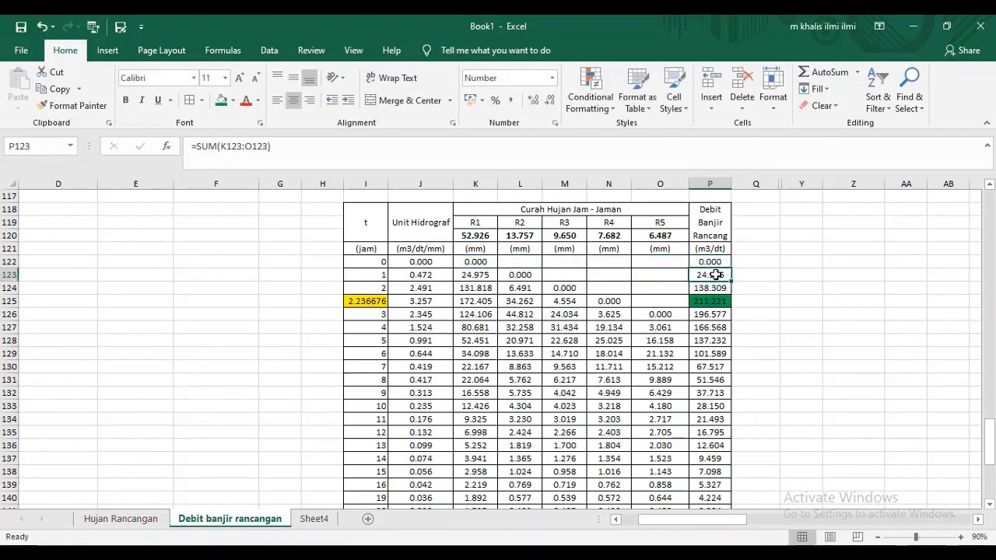
pyautogui.doubleClick(715, 275)
pyautogui.click(723, 288)
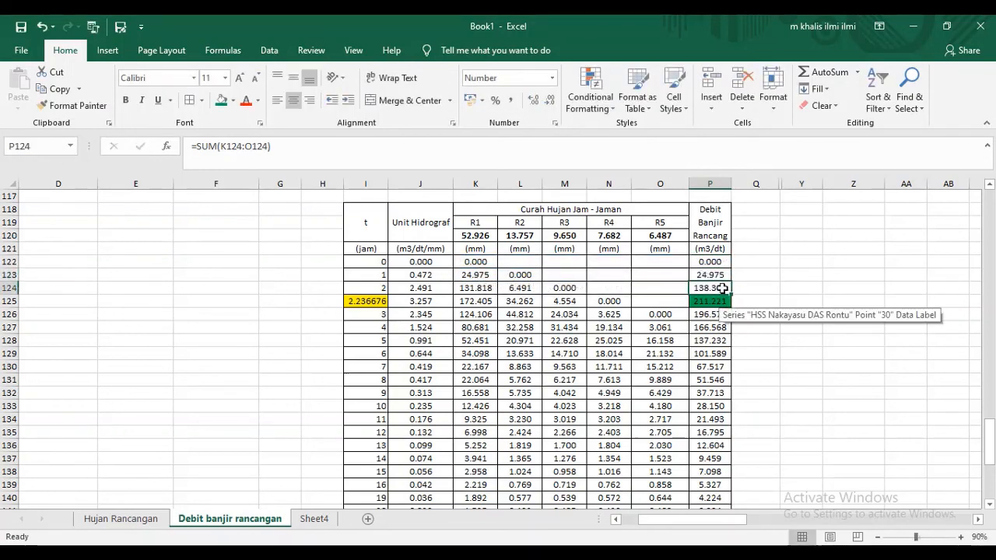
# - Fill the formula =SUM(K123:O123) from P123 down the design flood discharge column to P157 and check the range summed in P130
pyautogui.click(725, 275)
pyautogui.moveTo(731, 281); pyautogui.dragTo(722, 498)
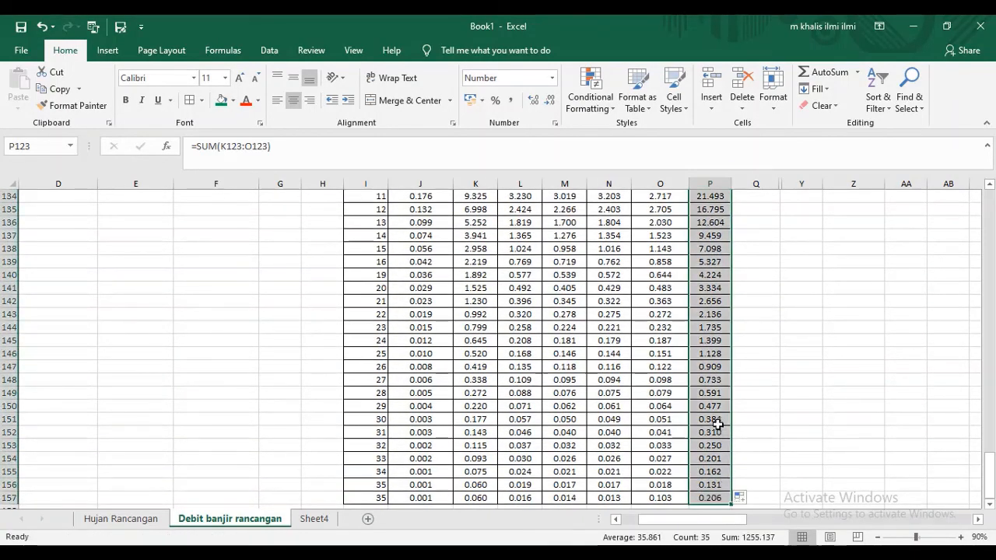
pyautogui.scroll(5, 716, 409)
pyautogui.doubleClick(704, 341)
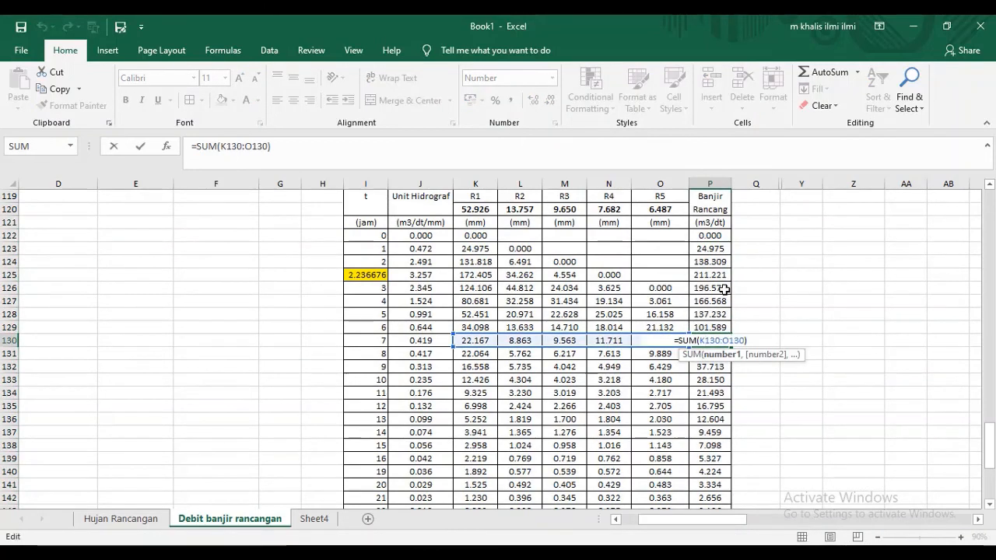
pyautogui.press('Escape')
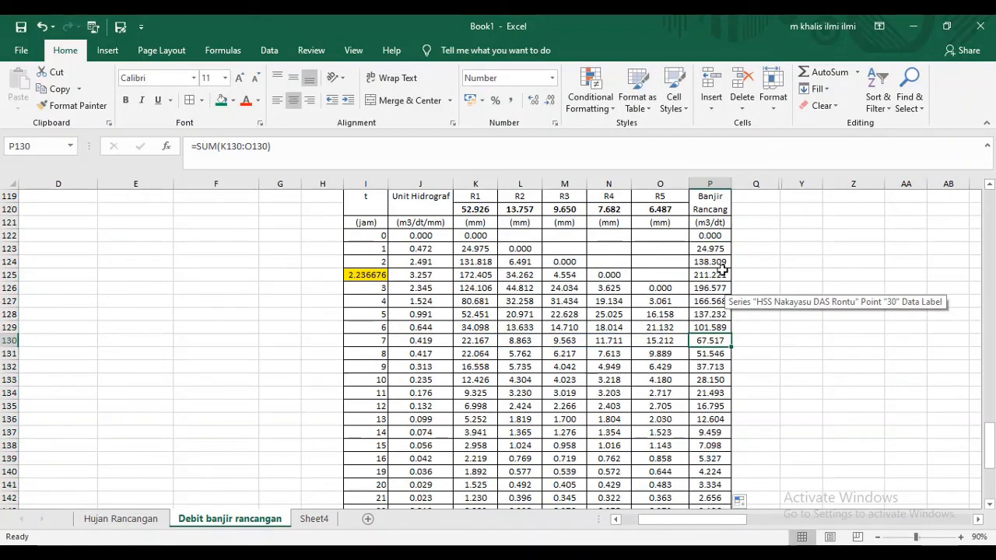
# - Highlight the peak discharge cell P125 with a green fill
pyautogui.click(723, 274)
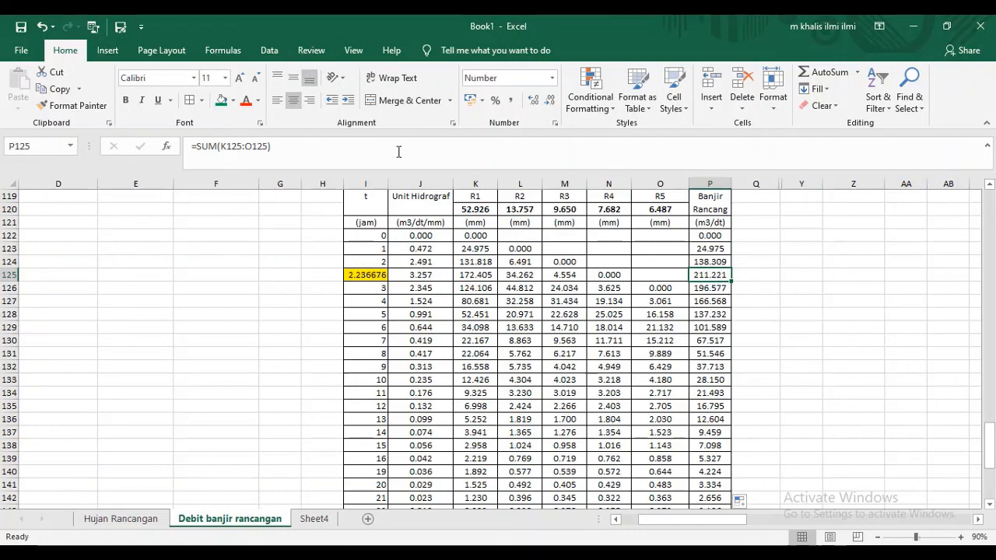
pyautogui.click(221, 101)
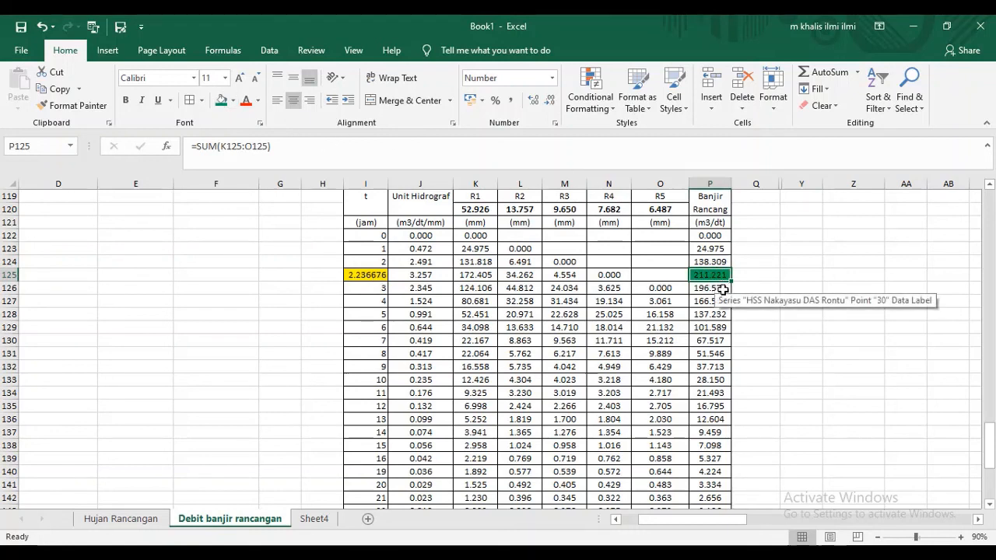
# - Review the completed 10-year design flood table down to its last row, along with the unit hydrograph ordinates and chart above it
pyautogui.scroll(-17, 759, 277)
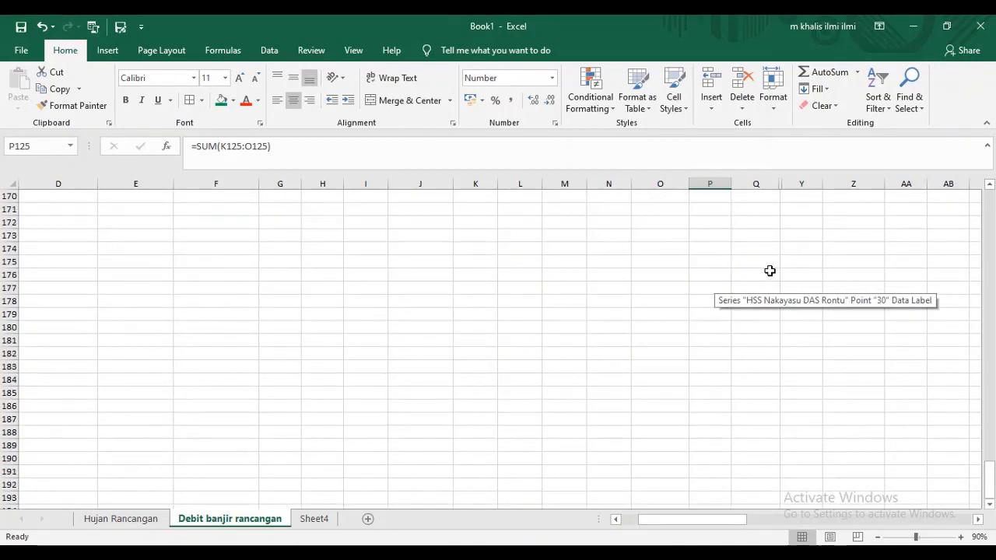
pyautogui.scroll(12, 769, 272)
pyautogui.scroll(5, 769, 271)
pyautogui.scroll(11, 145, 225)
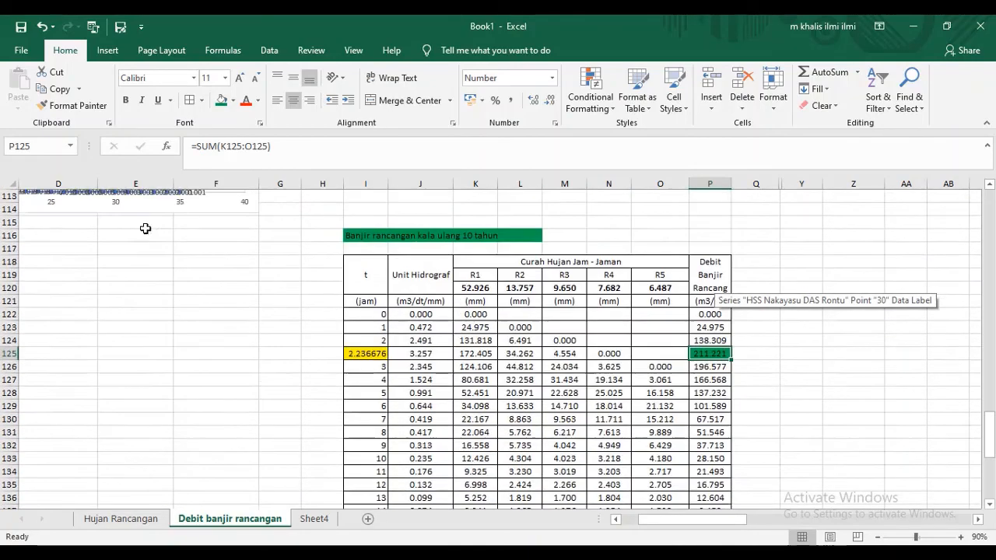
pyautogui.scroll(-5, 109, 234)
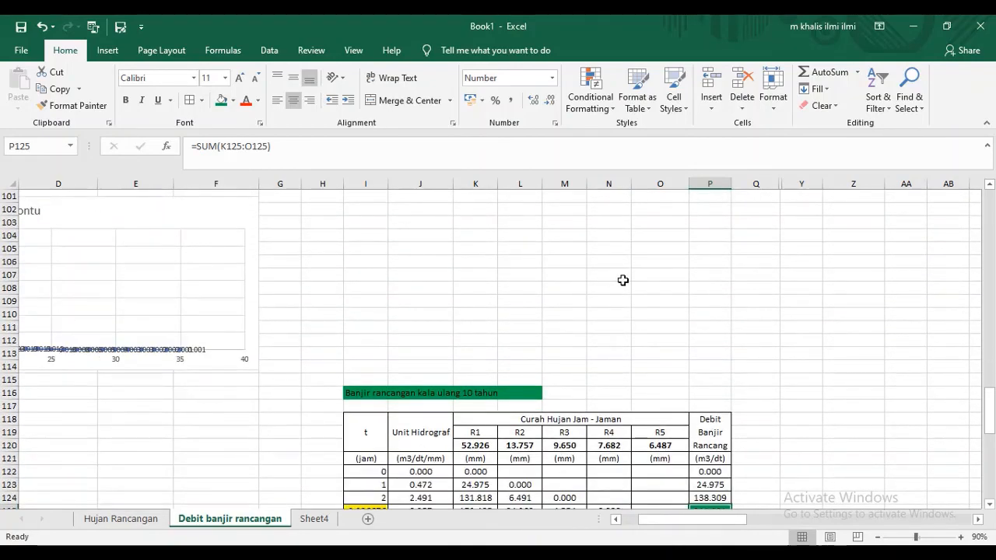
pyautogui.scroll(-3, 625, 277)
pyautogui.scroll(-3, 654, 257)
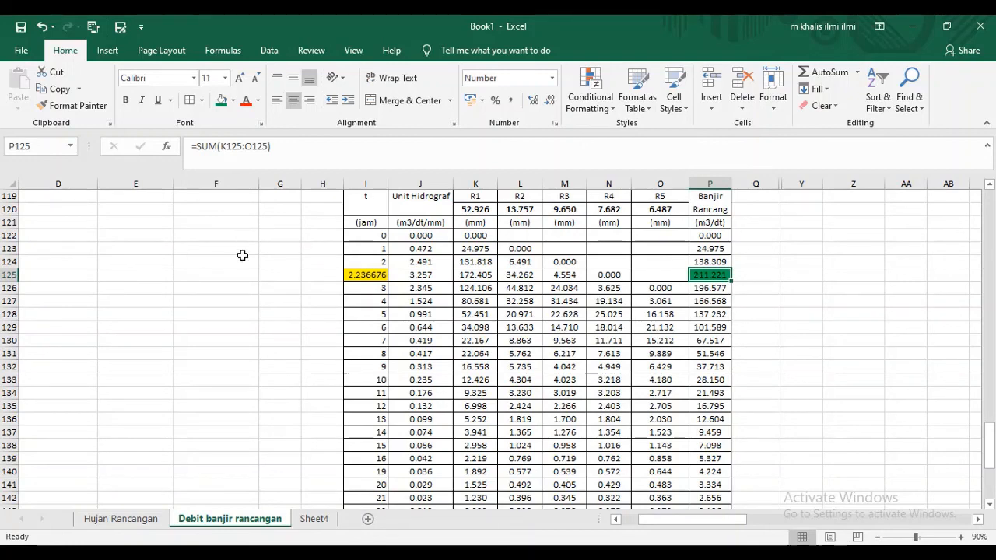
pyautogui.scroll(12, 244, 294)
pyautogui.scroll(-4, 117, 274)
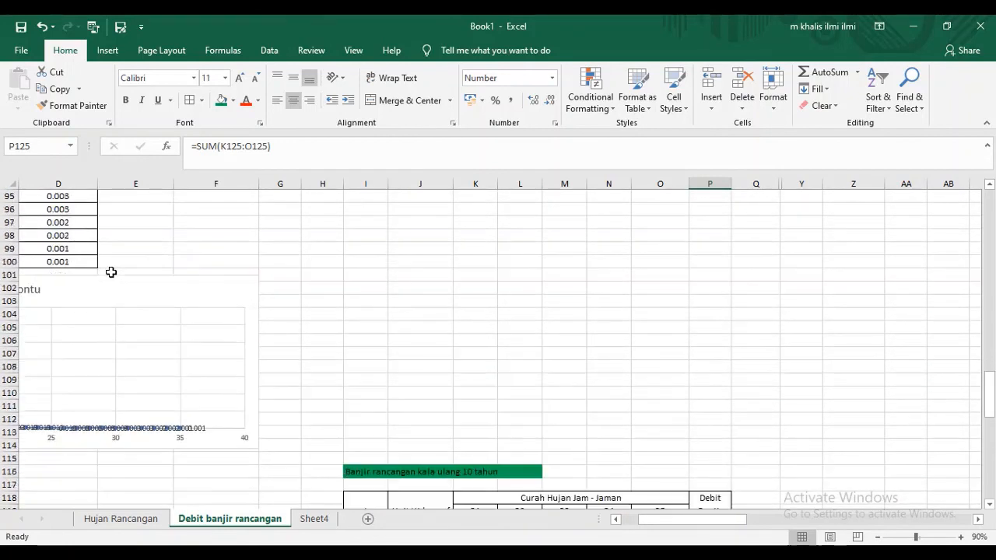
pyautogui.scroll(-5, 111, 272)
pyautogui.scroll(3, 195, 278)
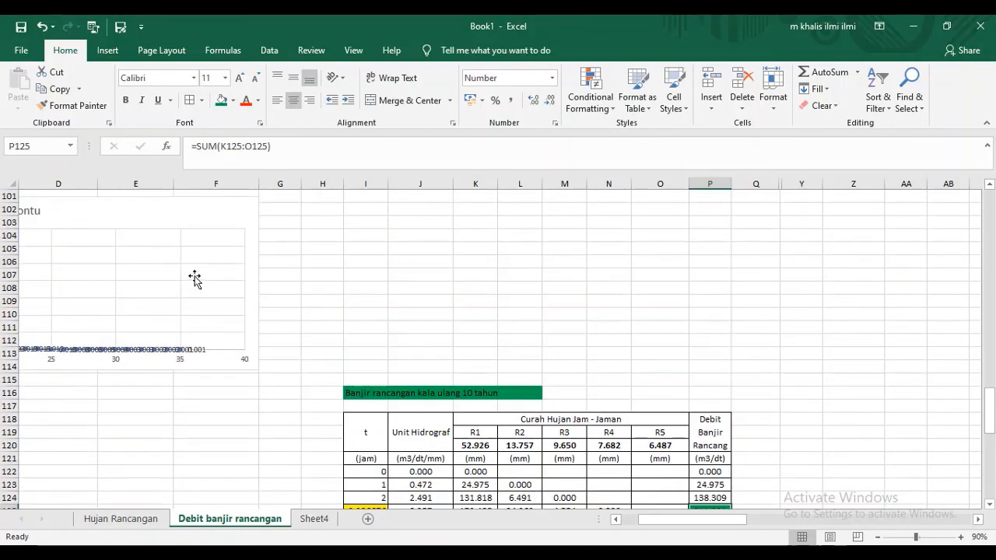
pyautogui.scroll(-3, 195, 277)
pyautogui.scroll(-4, 663, 294)
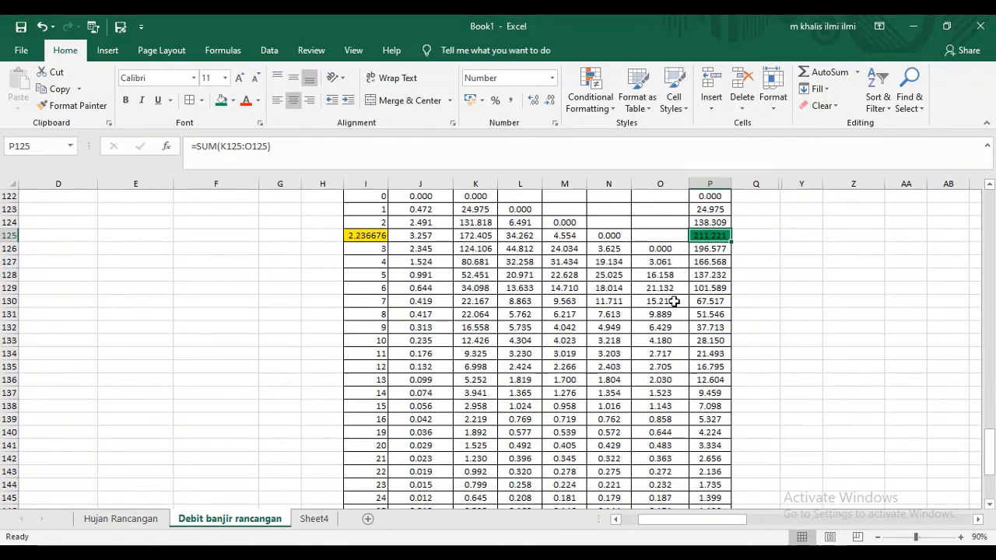
pyautogui.scroll(-6, 677, 296)
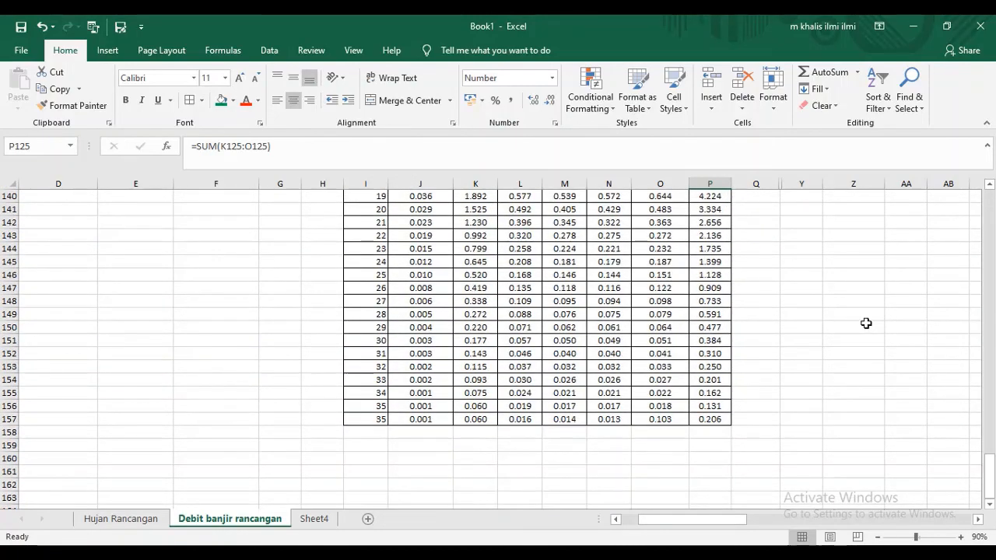
pyautogui.scroll(7, 866, 322)
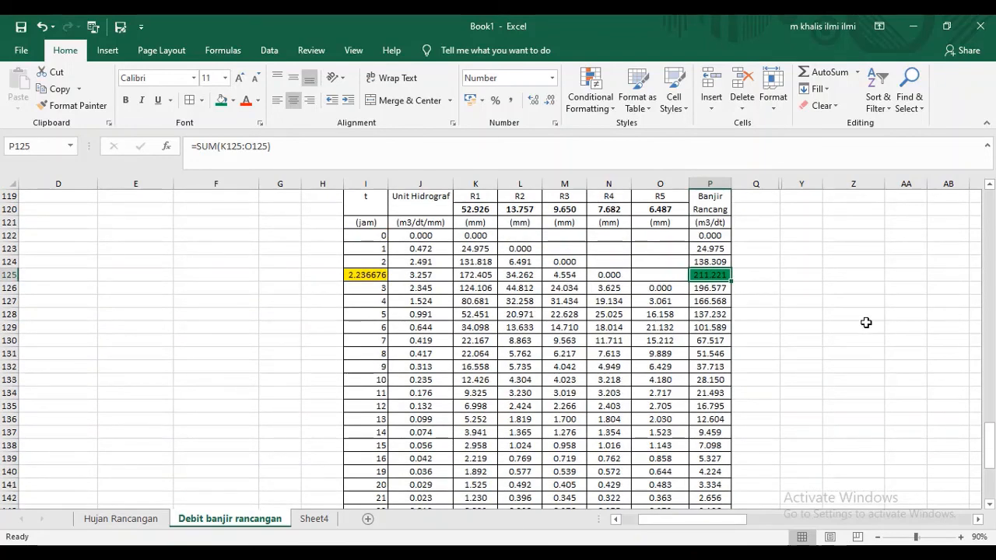
pyautogui.scroll(1, 866, 322)
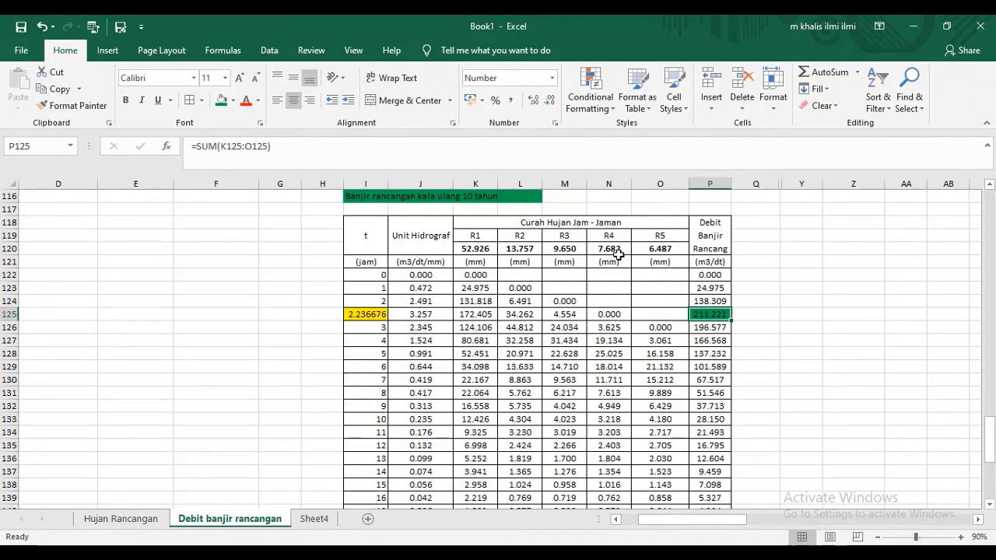
# - Delete the worksheet Sheet4 from the workbook
pyautogui.rightClick(325, 520)
pyautogui.click(413, 361)
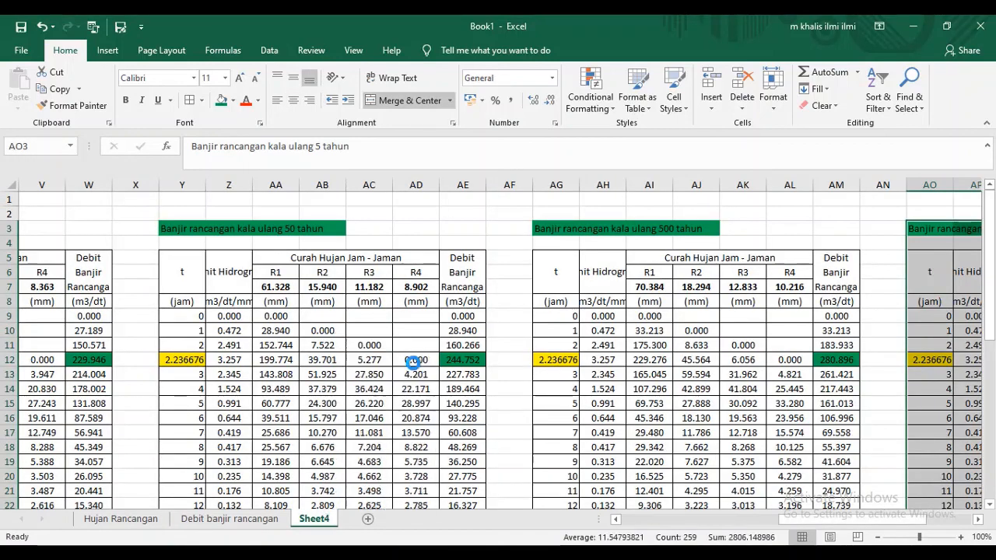
pyautogui.click(472, 329)
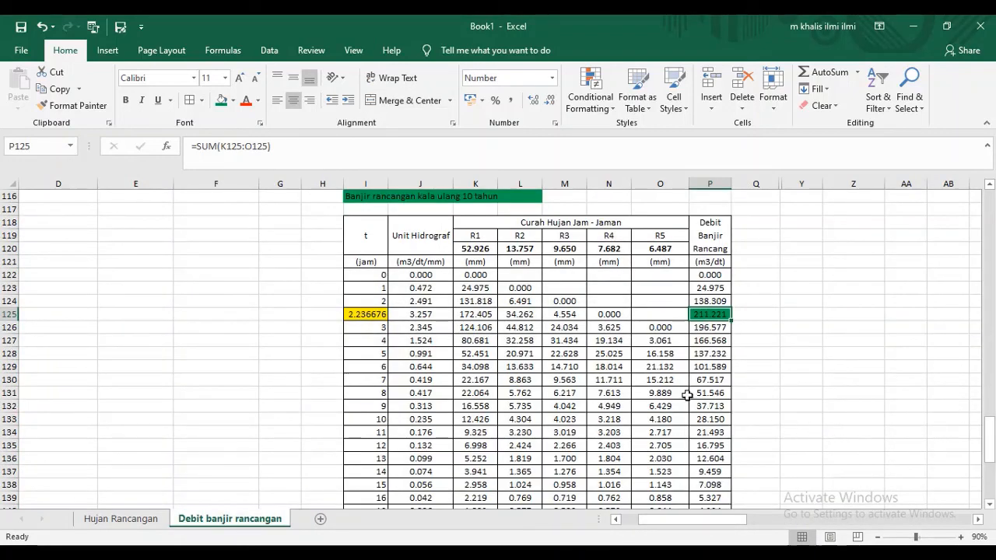
# - Return to the peak discharge calculation and the Nakayasu hydrograph curve equations above the flood table
pyautogui.scroll(10, 785, 314)
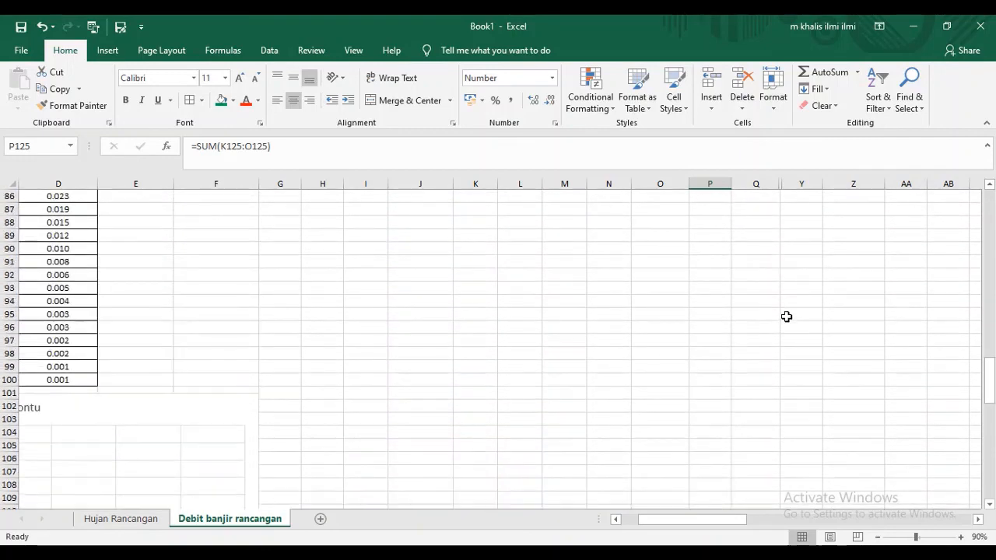
pyautogui.scroll(16, 787, 316)
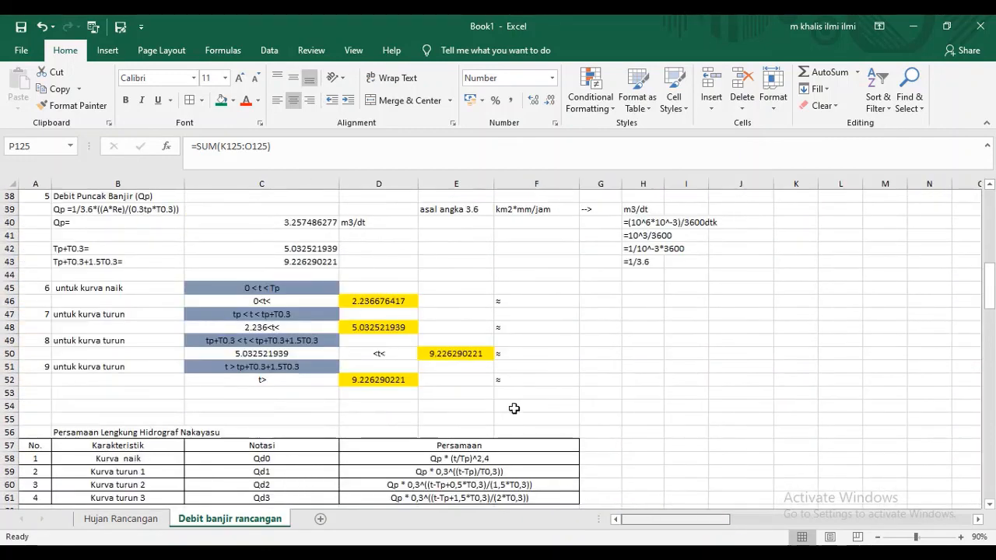